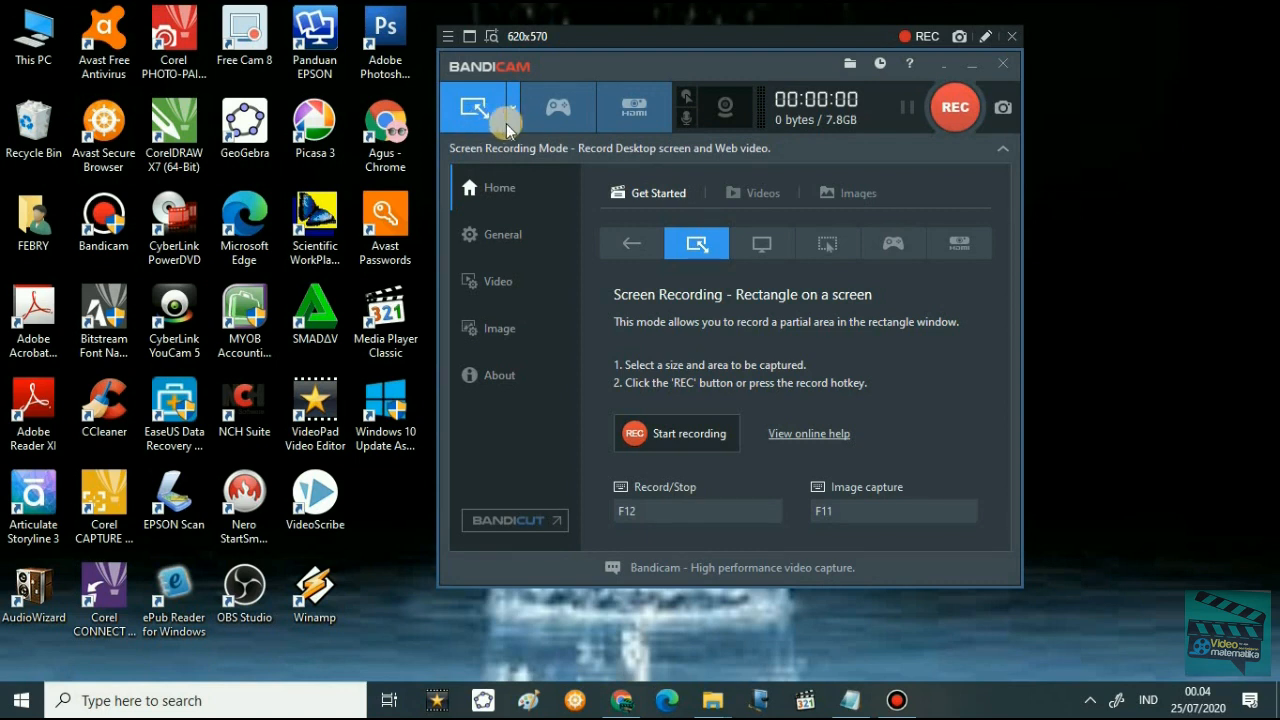
- Set the screen recording mode to Fullscreen
left_click(516, 128)
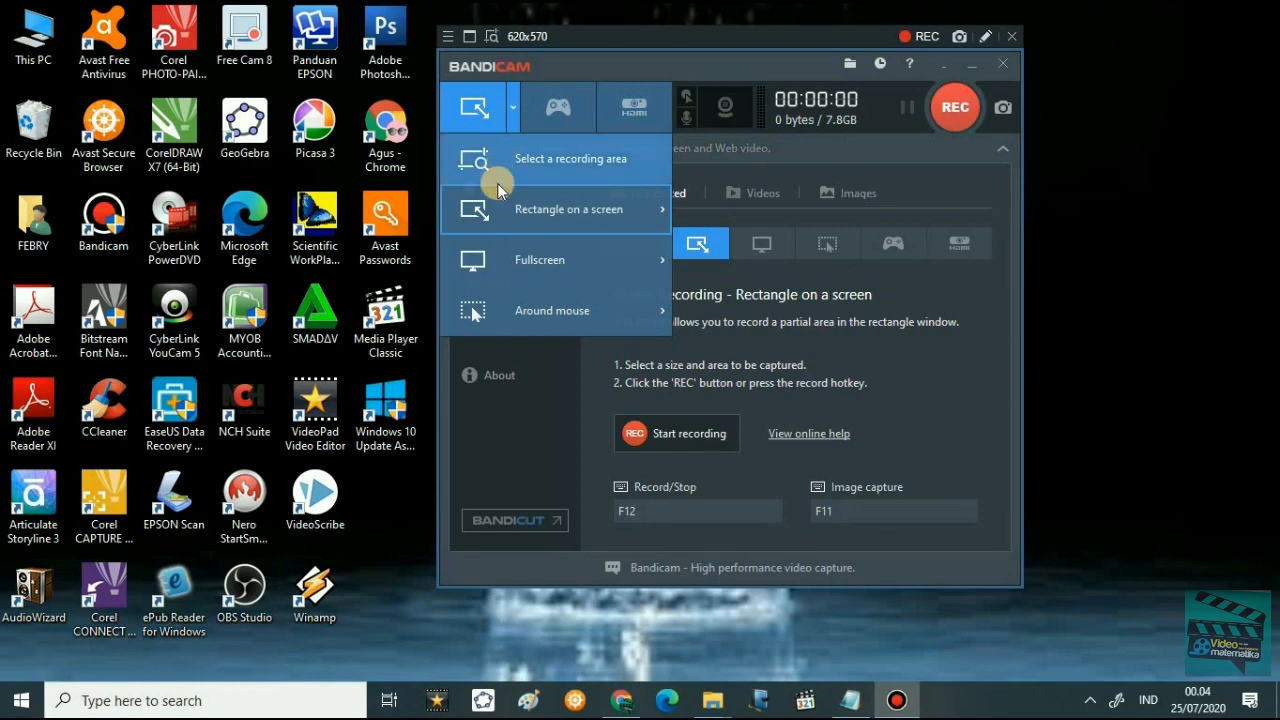
mouse_move(533, 205)
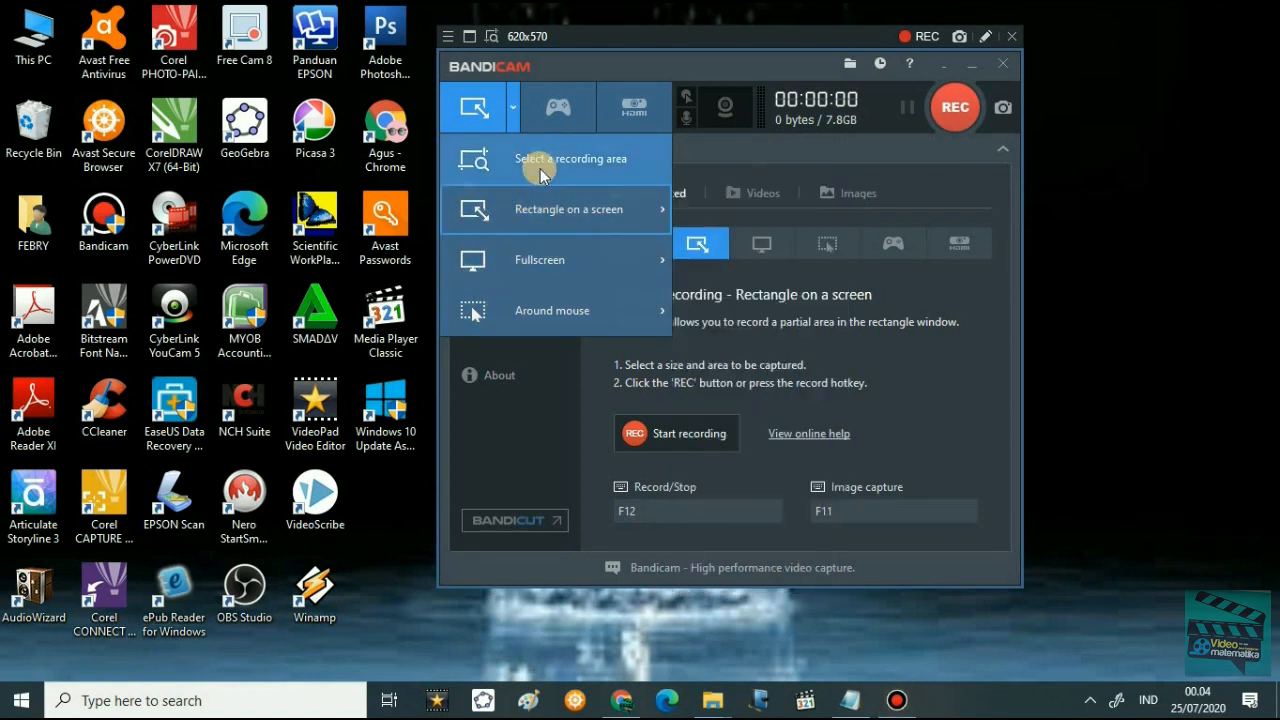
mouse_move(537, 290)
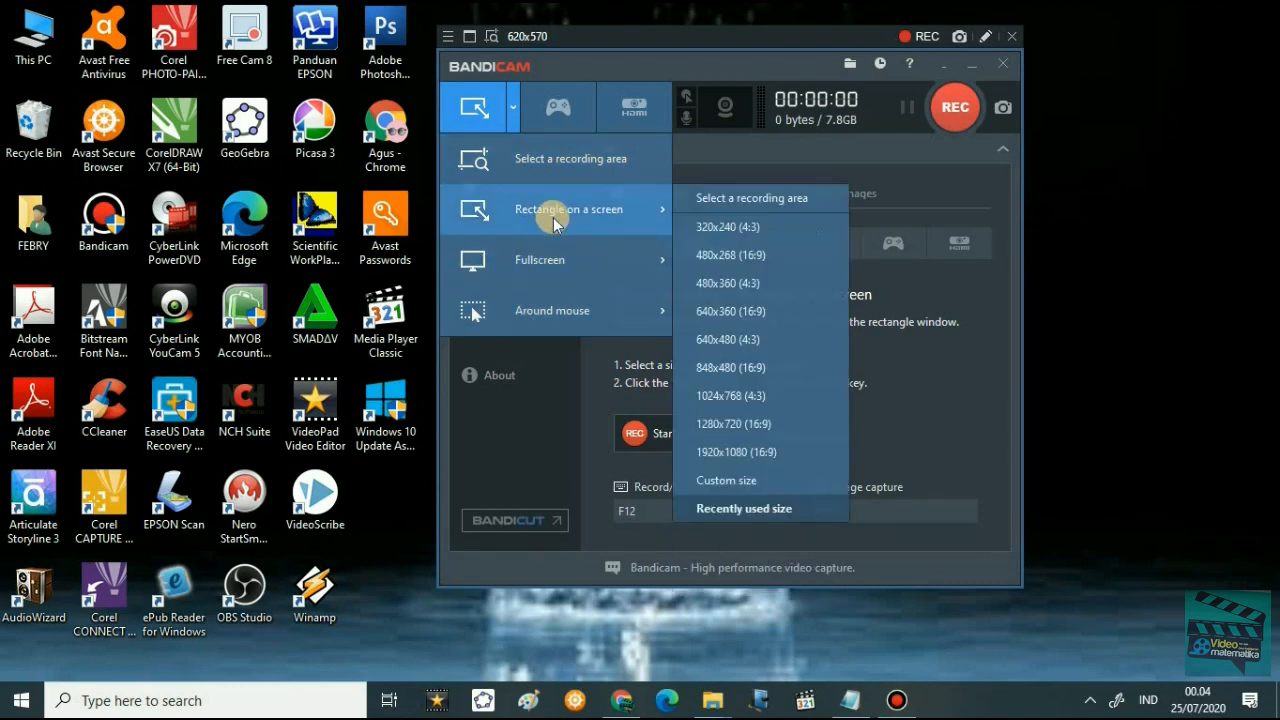
mouse_move(560, 222)
mouse_move(502, 270)
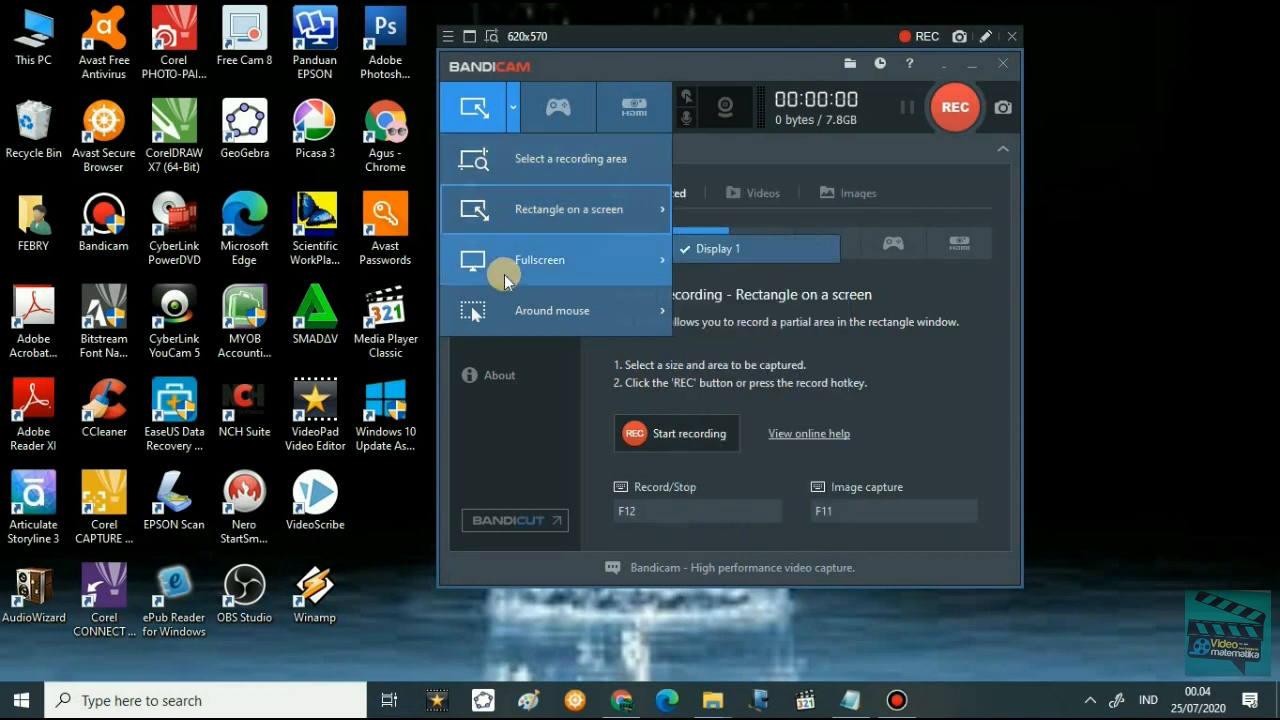
left_click(562, 275)
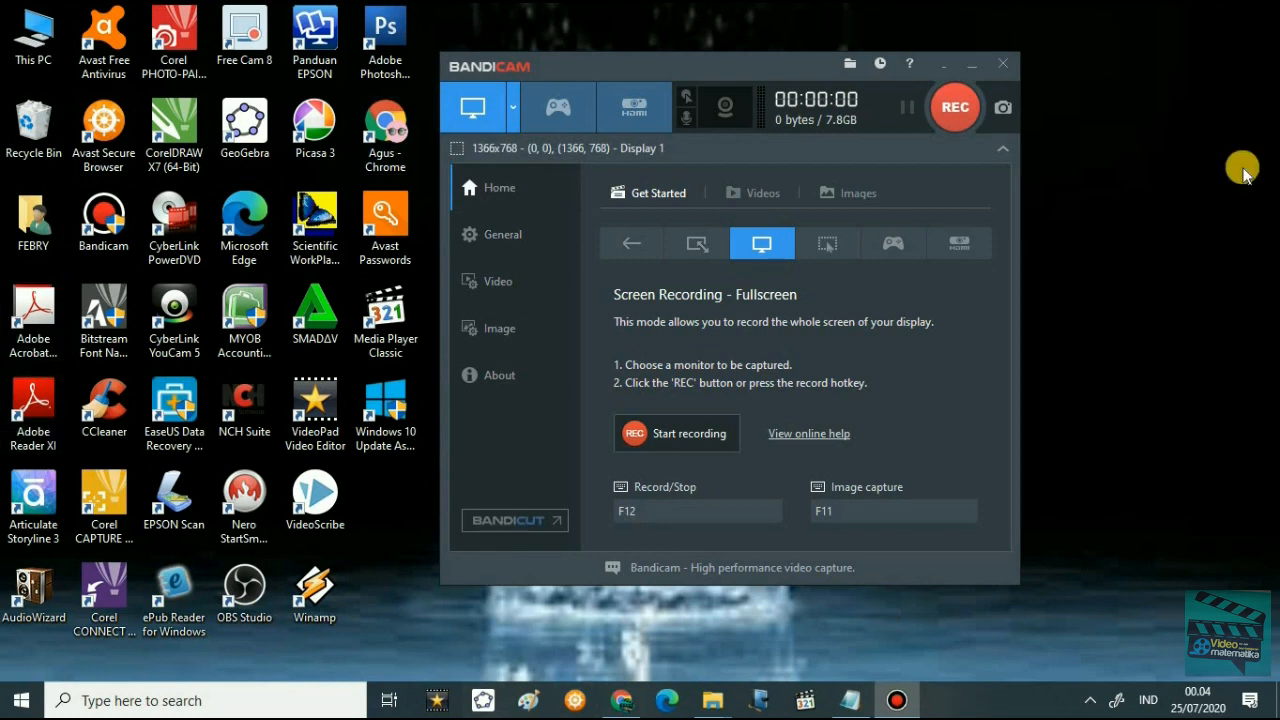
- Switch the recording mode to Rectangle on a screen with a size of 1280x720 (16:9)
left_click(512, 107)
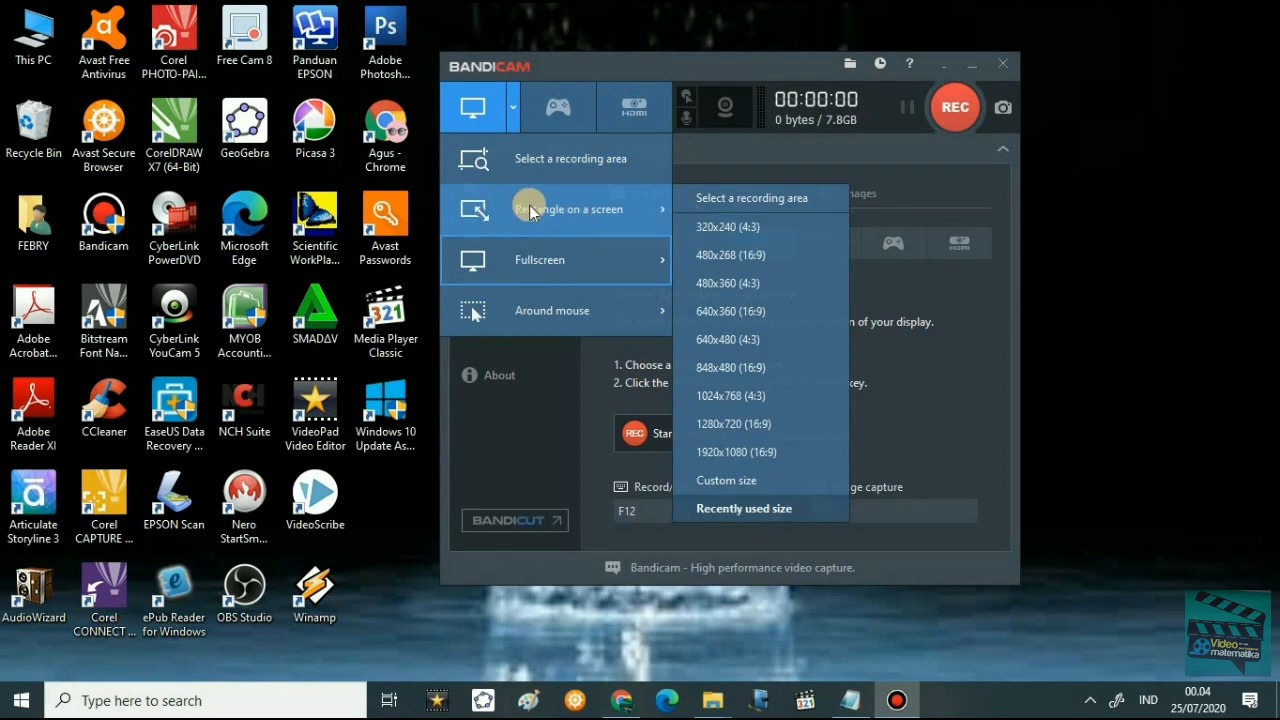
left_click(531, 205)
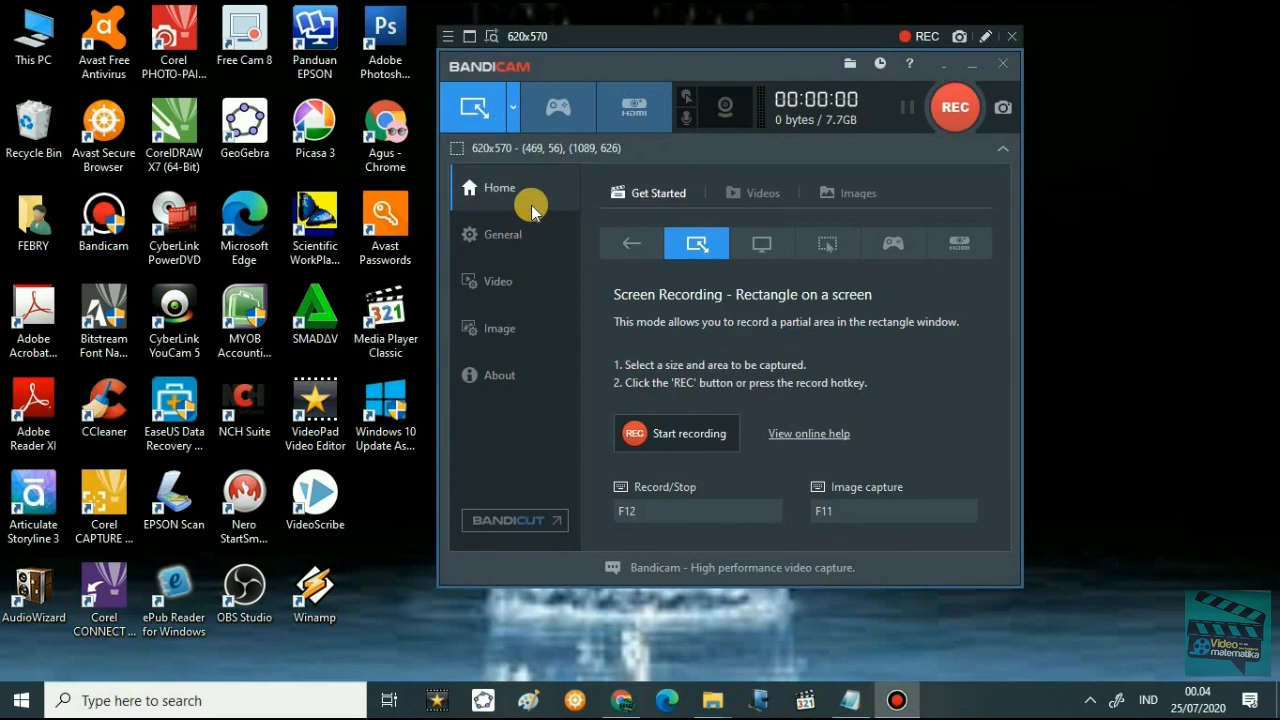
left_click(512, 113)
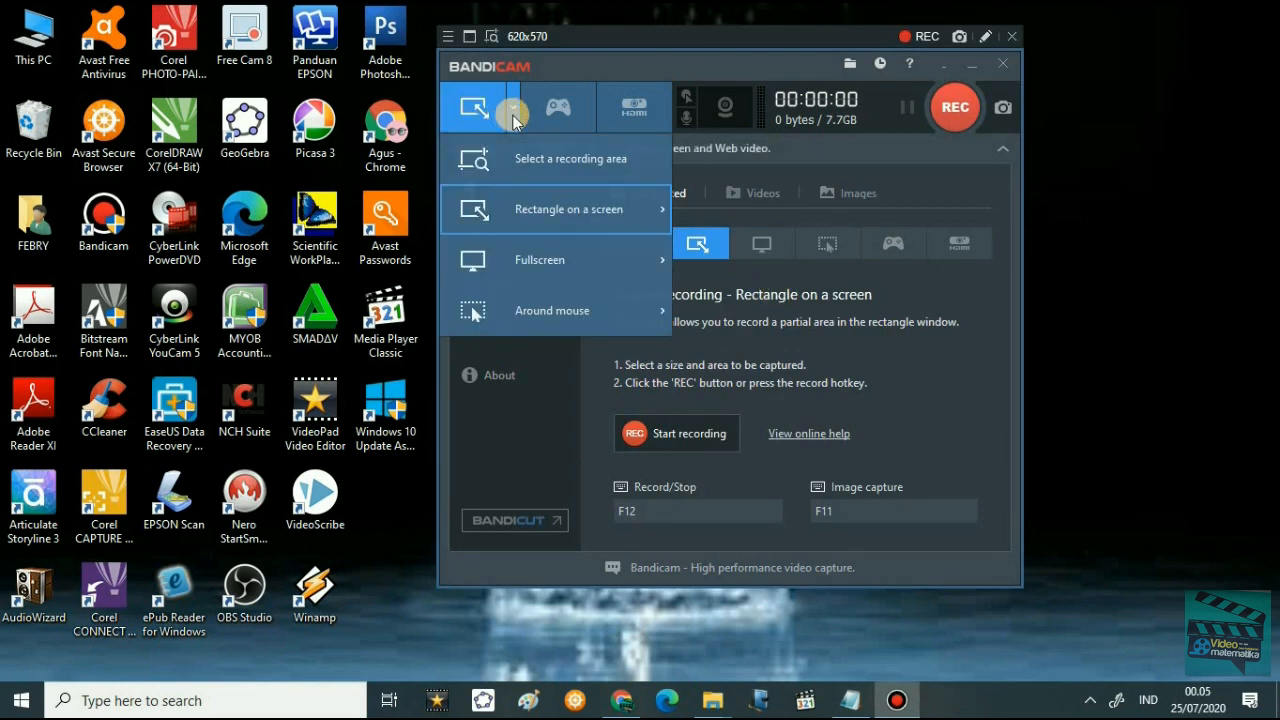
mouse_move(601, 214)
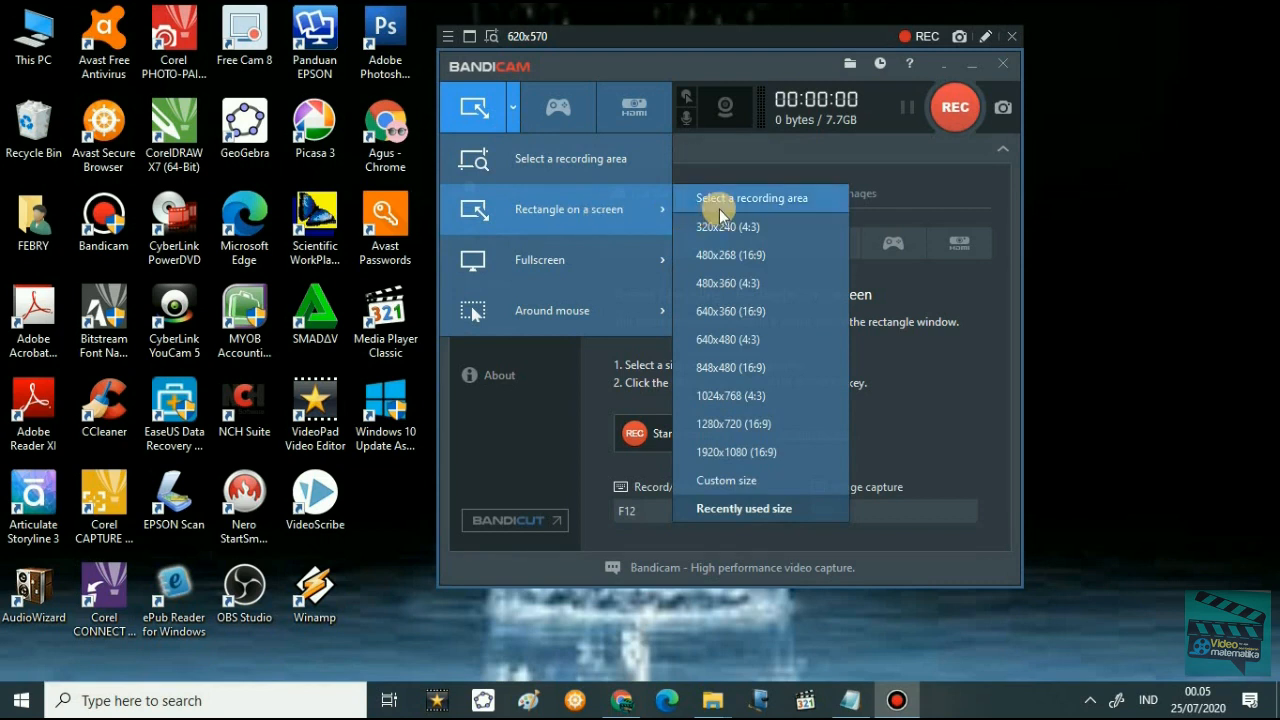
left_click(737, 423)
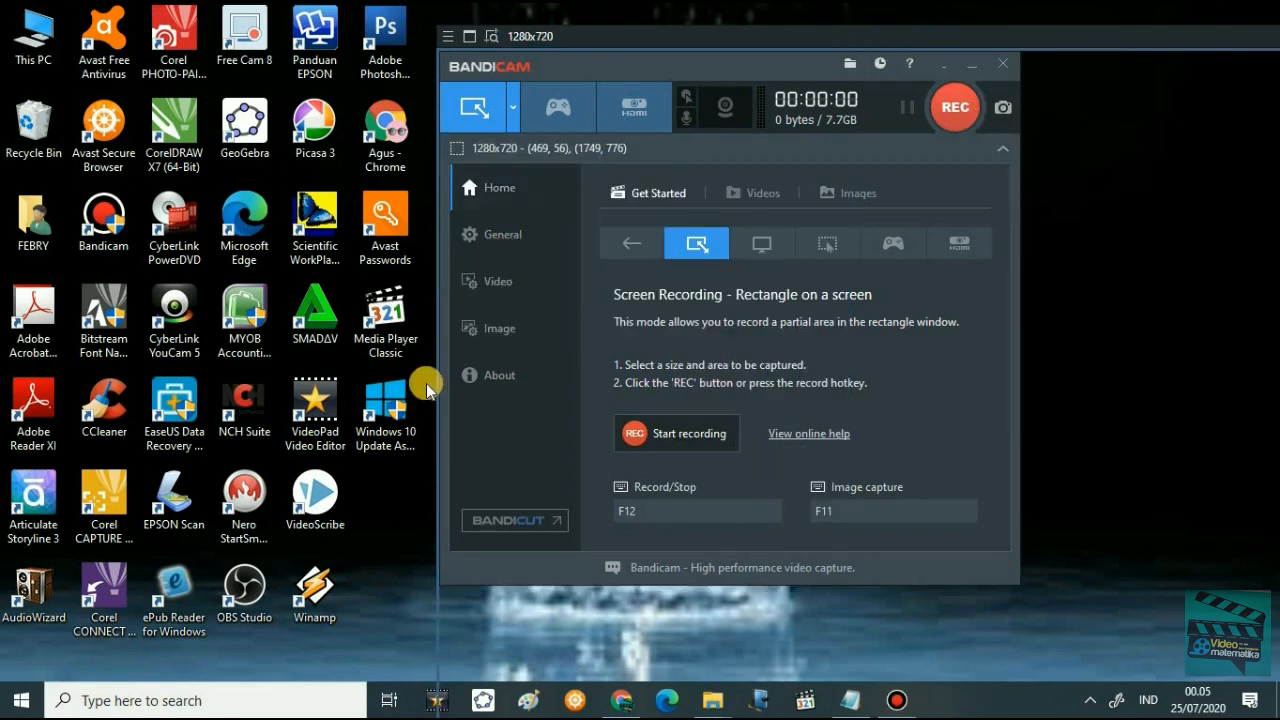
- Enlarge the recording rectangle to about 1380x757 and shift it so it covers the desktop icons
left_click_drag(438, 378, 292, 290)
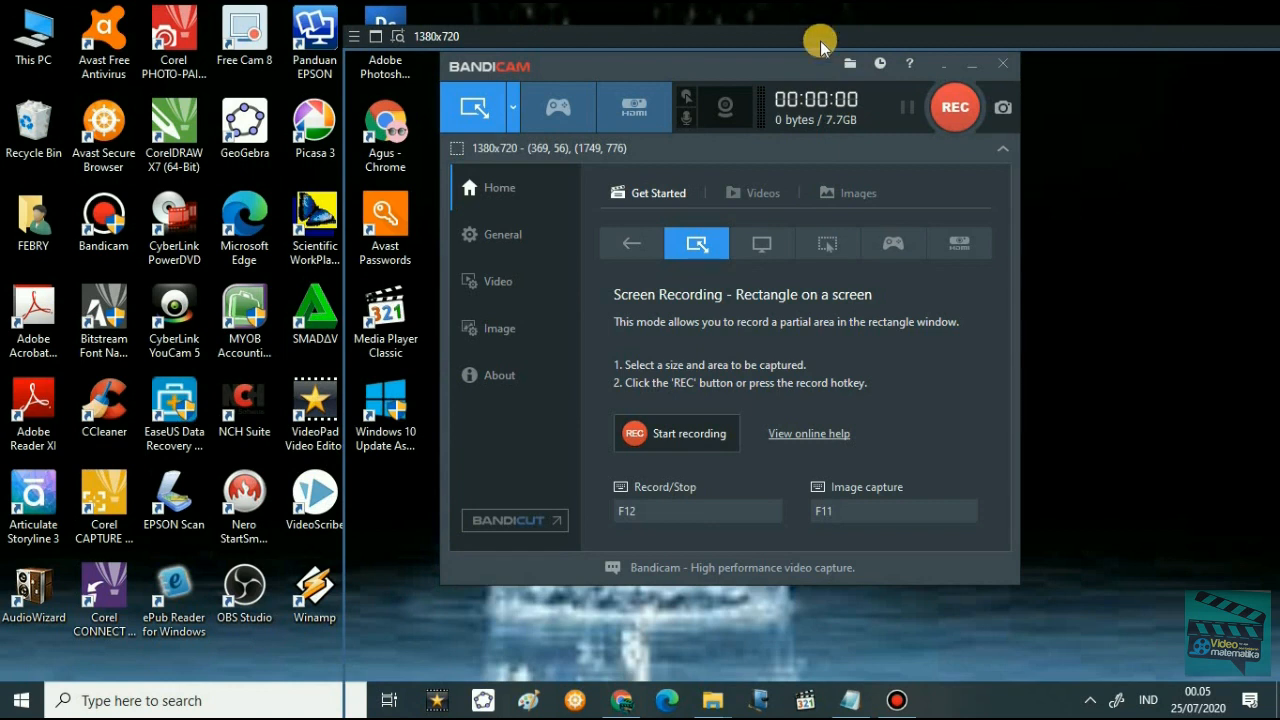
left_click_drag(820, 48, 820, 21)
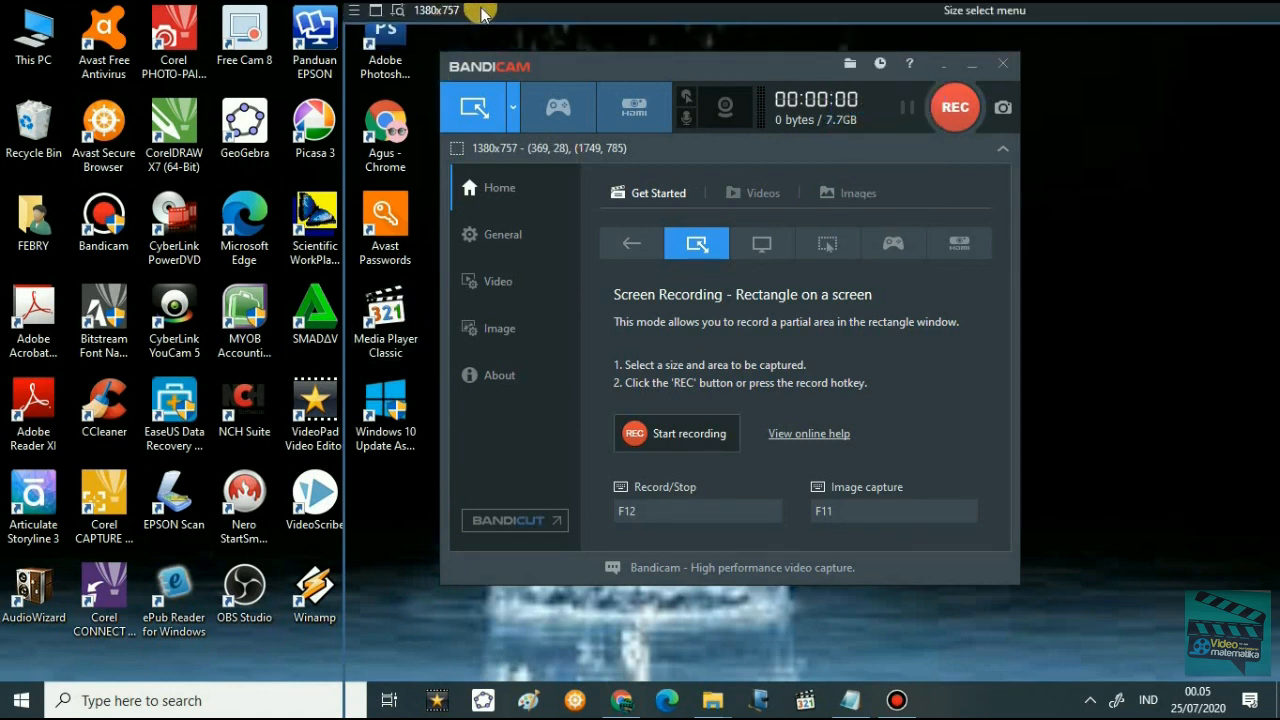
left_click_drag(481, 22, 106, 8)
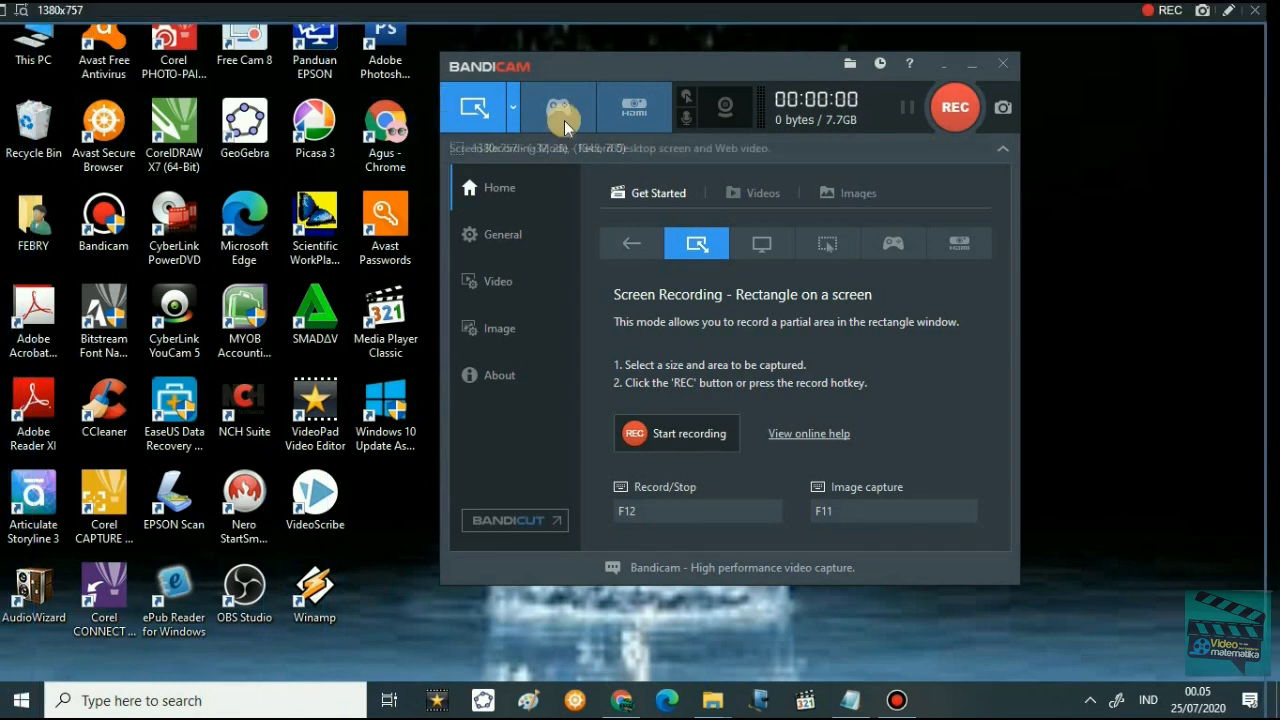
- Select a custom recording area of about 1356x712 that covers the desktop down to just above the taskbar
left_click(484, 120)
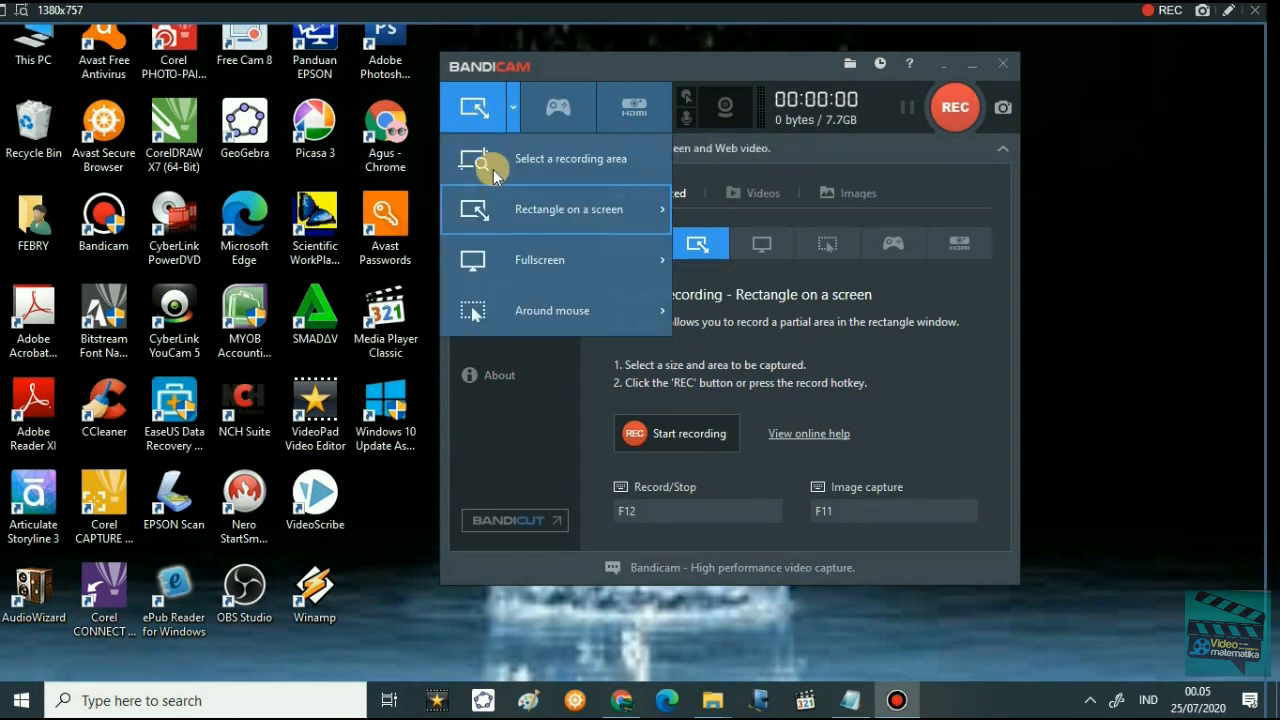
left_click(496, 202)
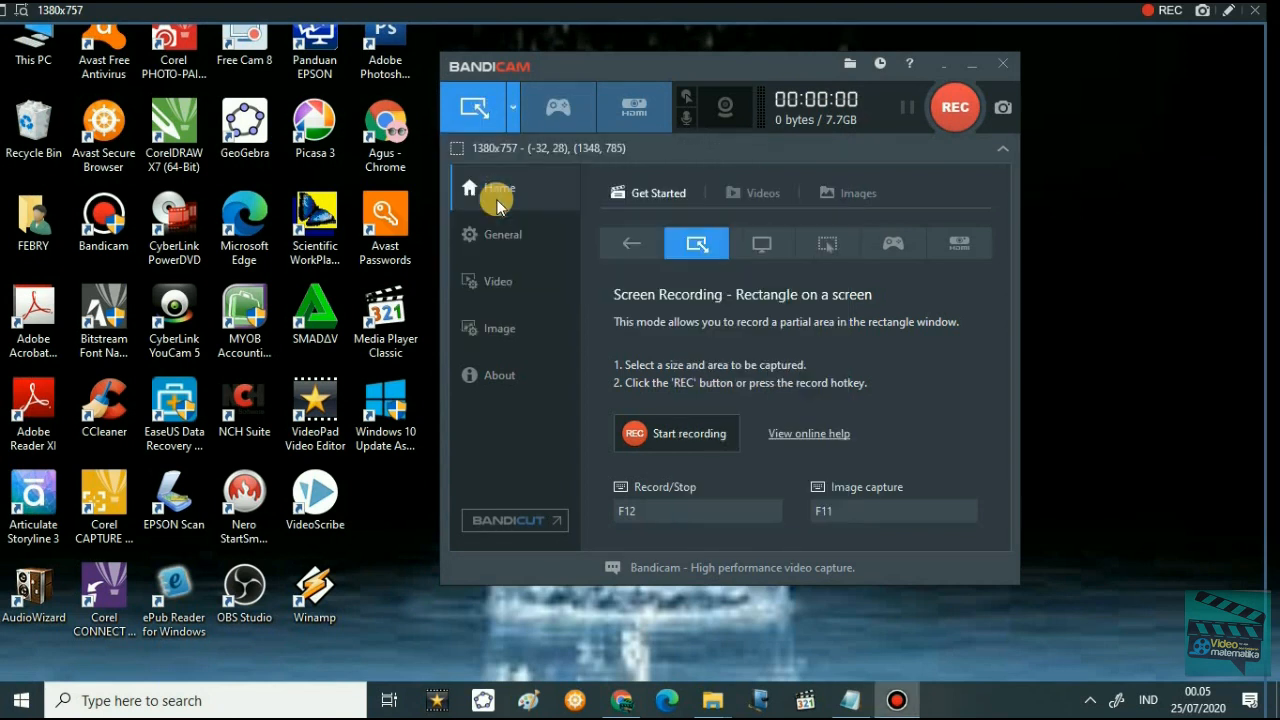
left_click(493, 126)
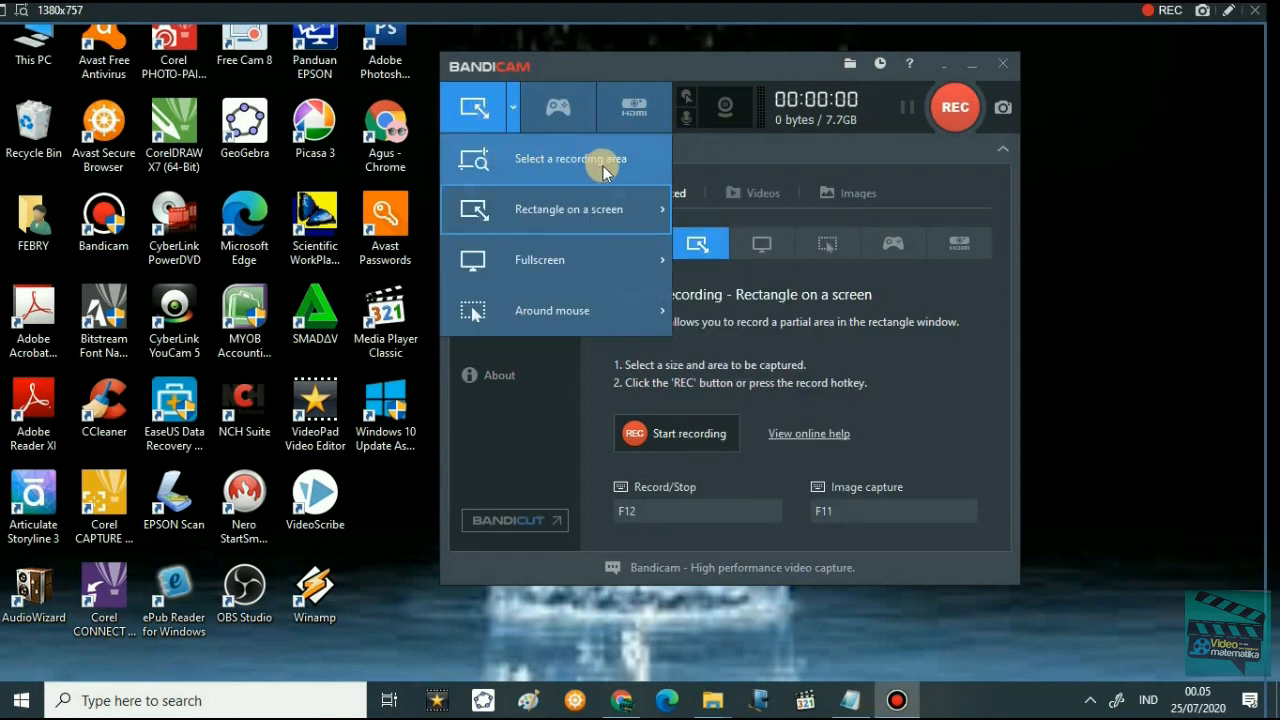
left_click(500, 165)
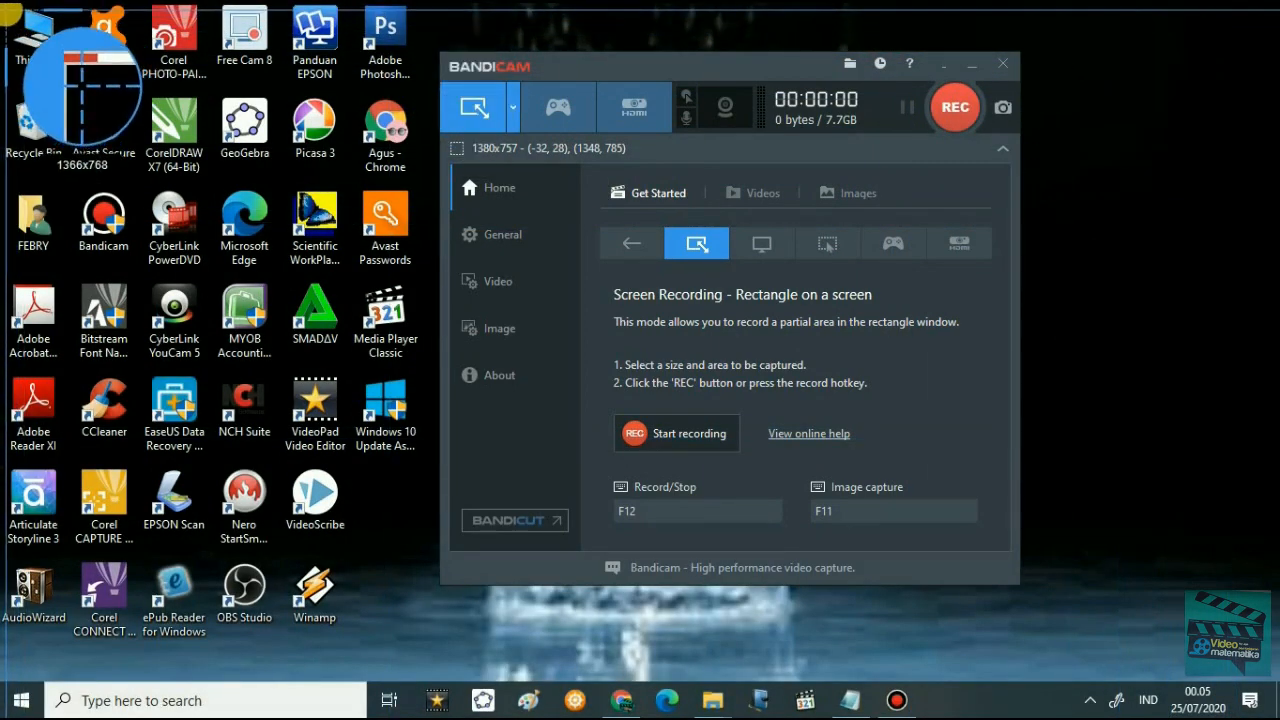
left_click_drag(3, 6, 1270, 681)
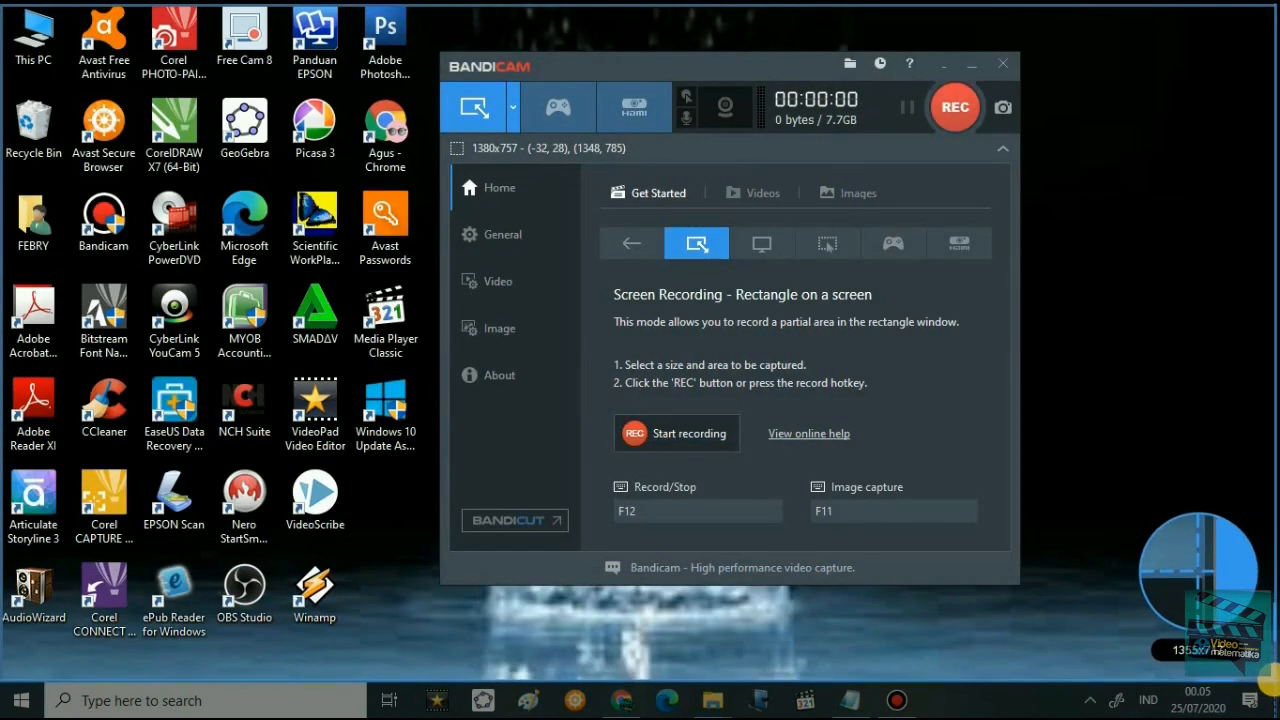
mouse_move(1267, 690)
left_mouse_down()
mouse_move(1268, 715)
mouse_move(1268, 680)
mouse_move(826, 542)
mouse_move(557, 600)
mouse_move(551, 699)
mouse_move(549, 675)
mouse_move(876, 610)
mouse_move(1278, 642)
mouse_move(1270, 673)
left_mouse_up()
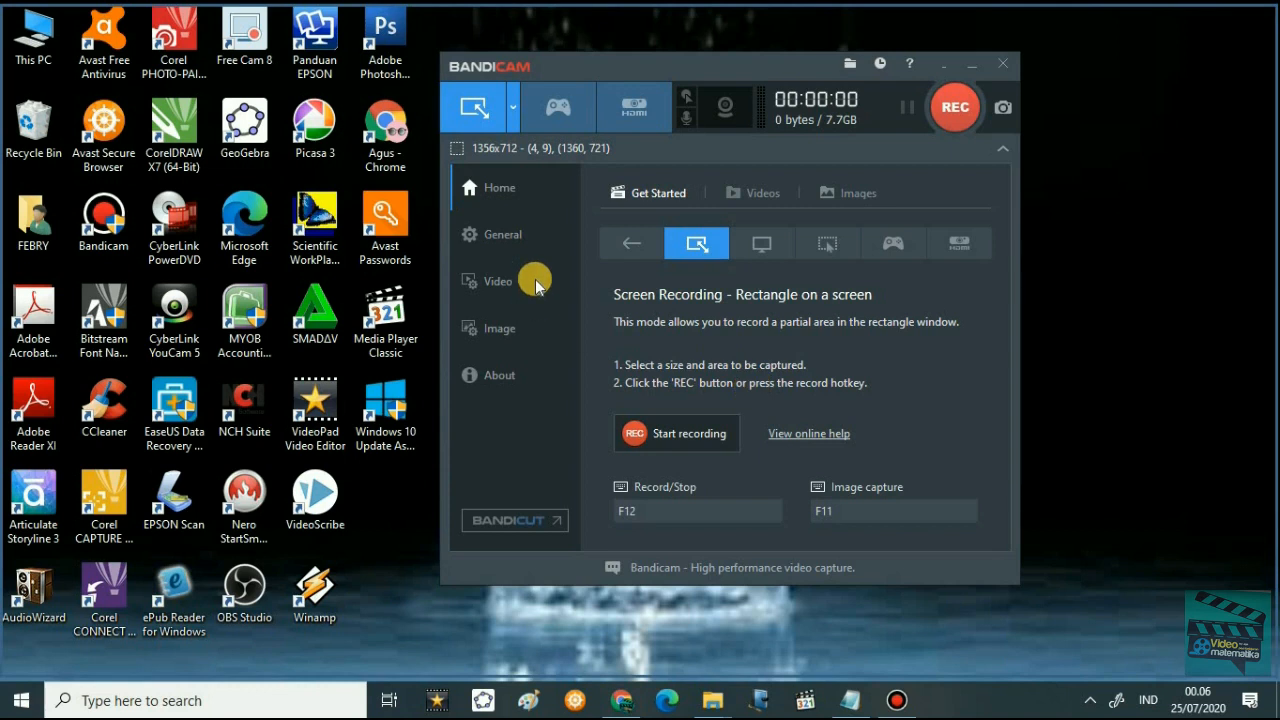
- Change the recording mode from the rectangle area to Fullscreen on Display 1
left_click(512, 112)
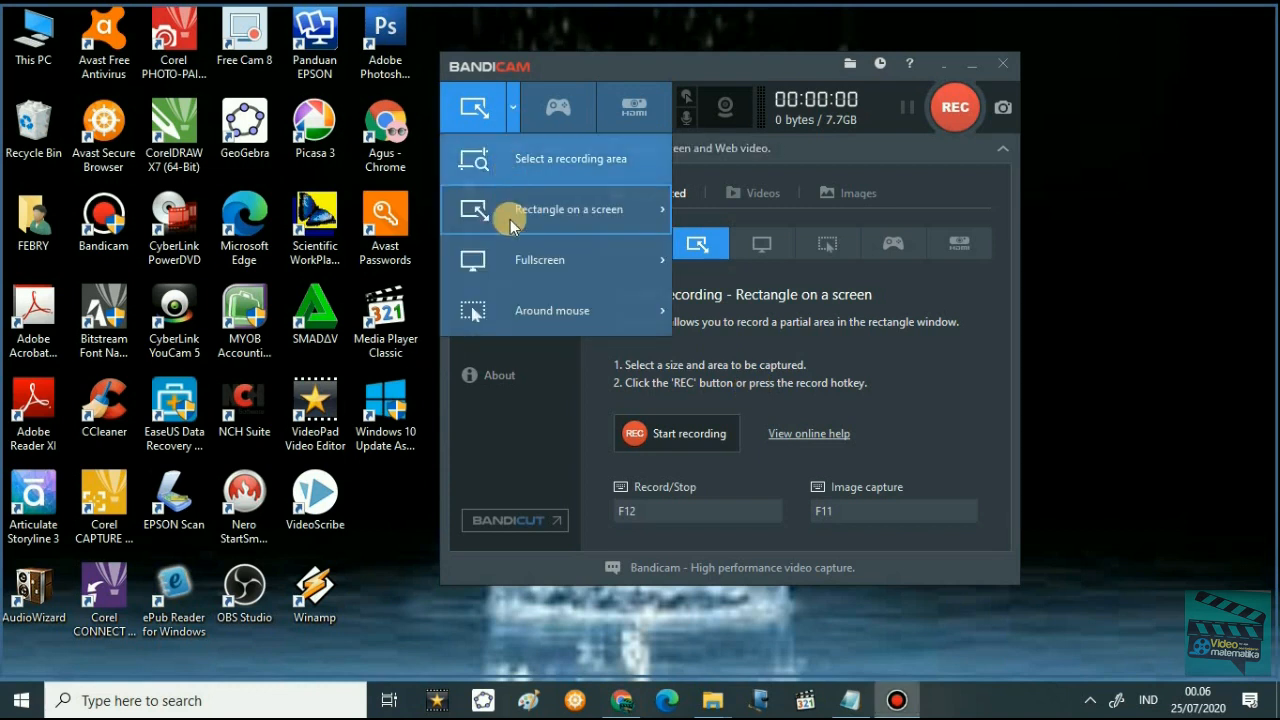
left_click(505, 259)
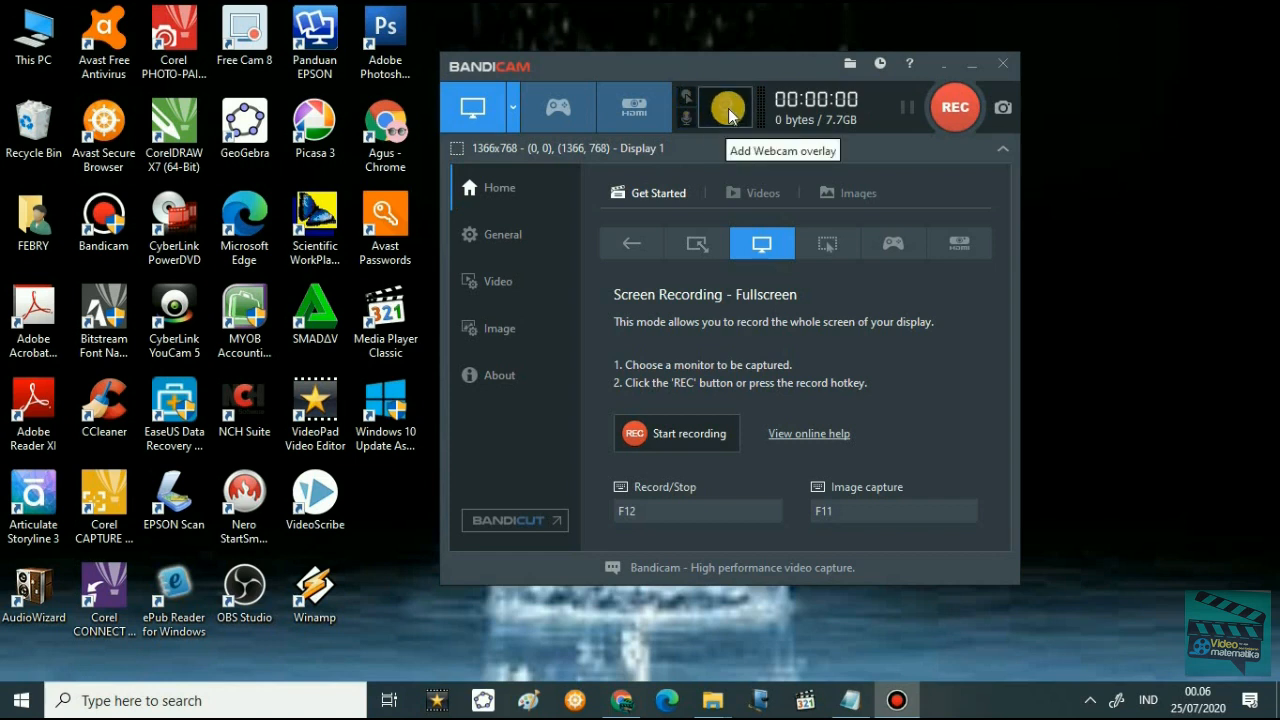
- Look through the recording settings for sound, webcam, mouse, logo, text and general options
left_click(729, 112)
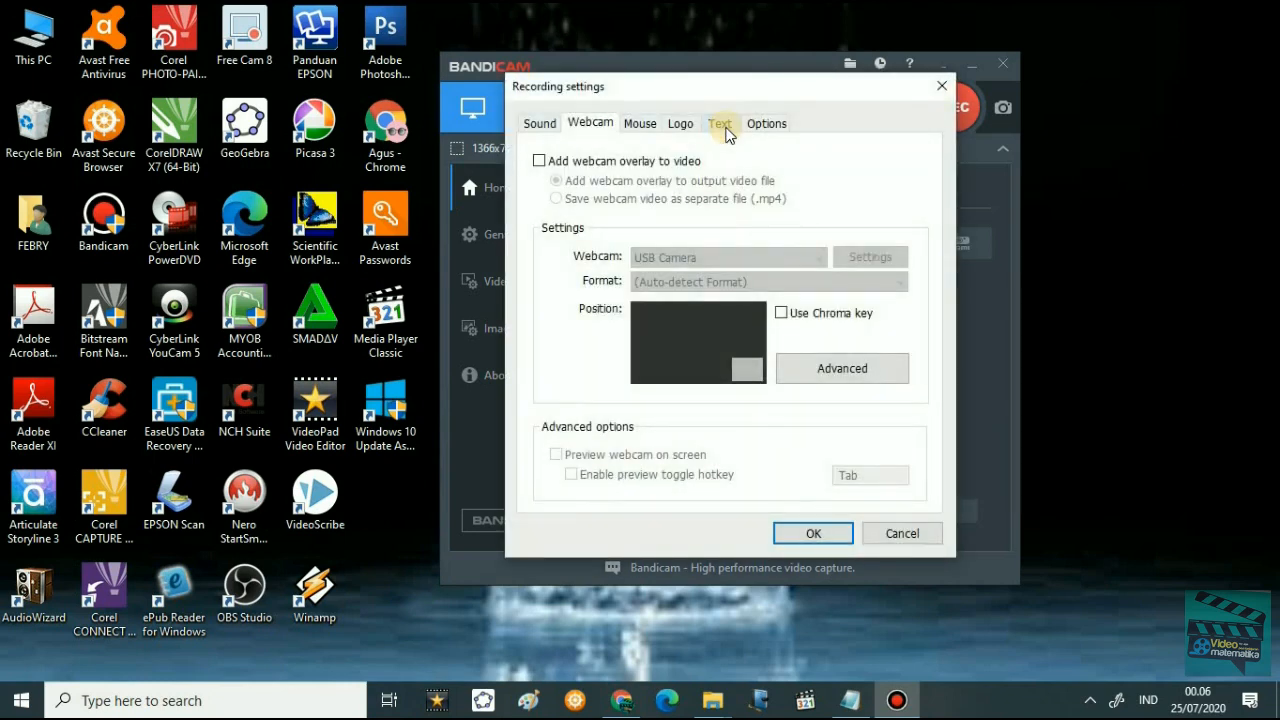
left_click(552, 128)
left_click(588, 128)
left_click(648, 127)
left_click(684, 127)
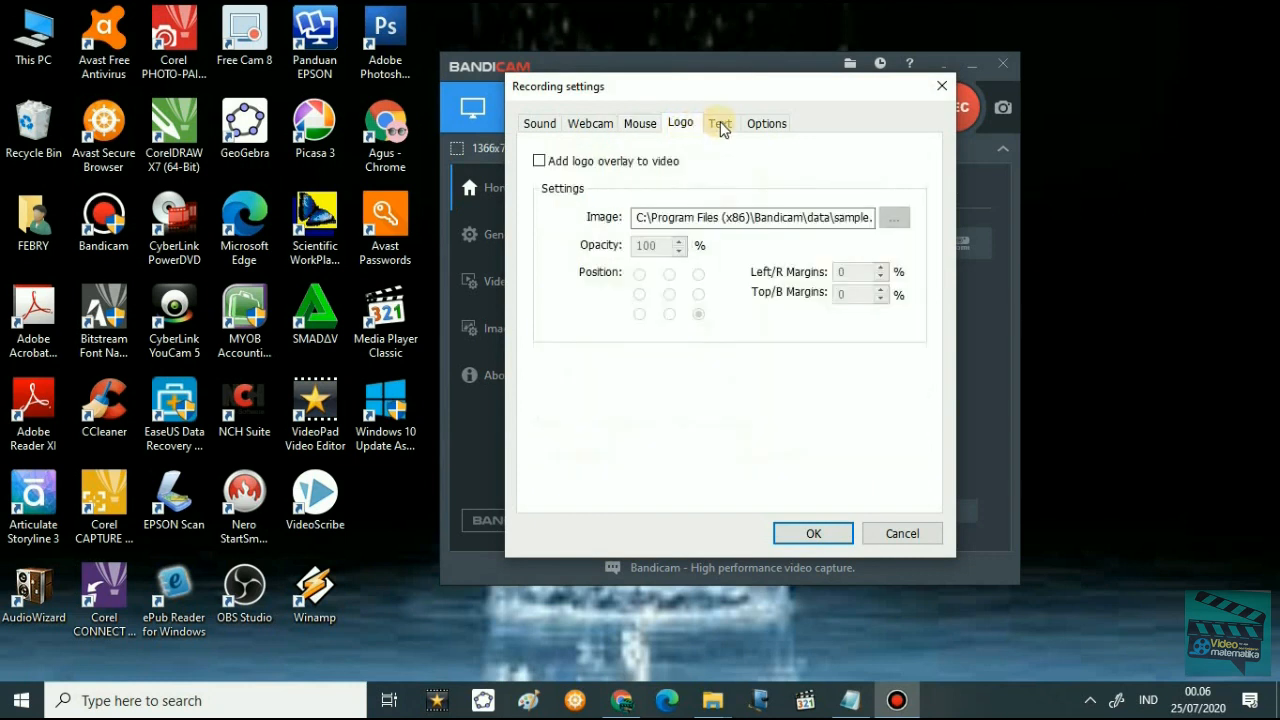
left_click(721, 126)
left_click(766, 125)
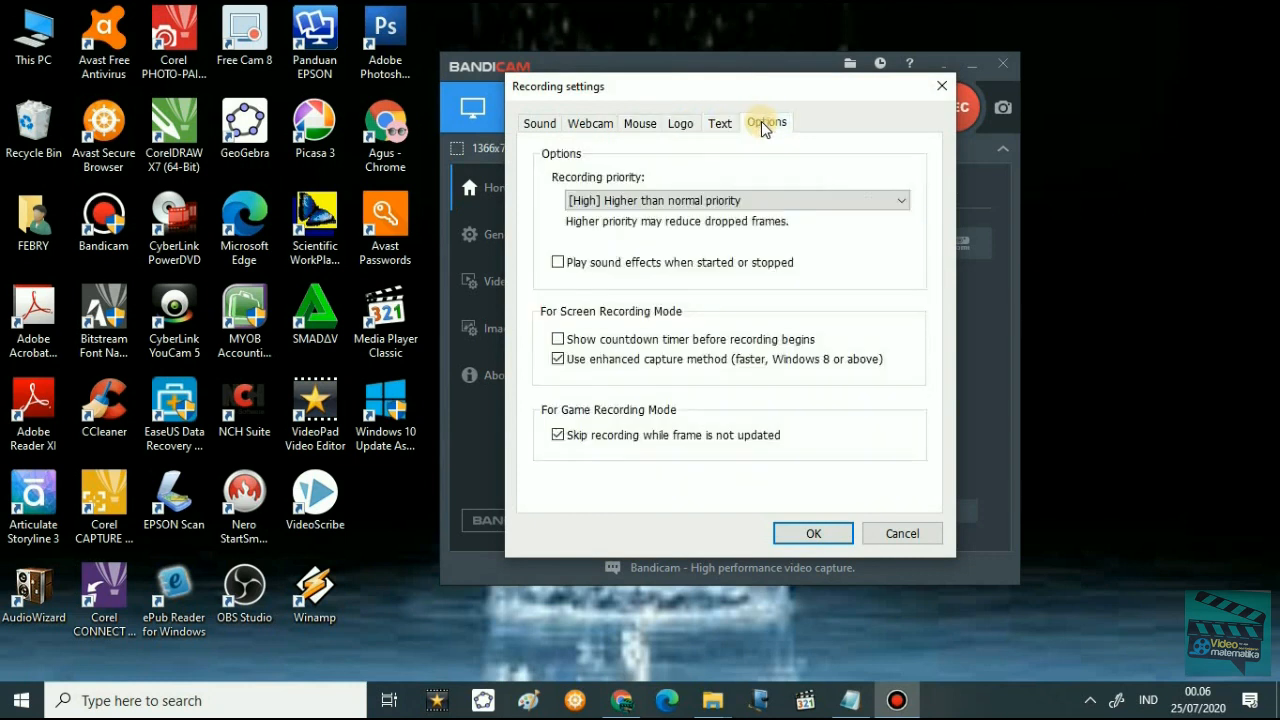
- Set the primary sound device to Speakers (Conexant SmartAudio HD) and the secondary to Microphone (Conexant SmartAudio HD) at 100% volume
left_click(537, 127)
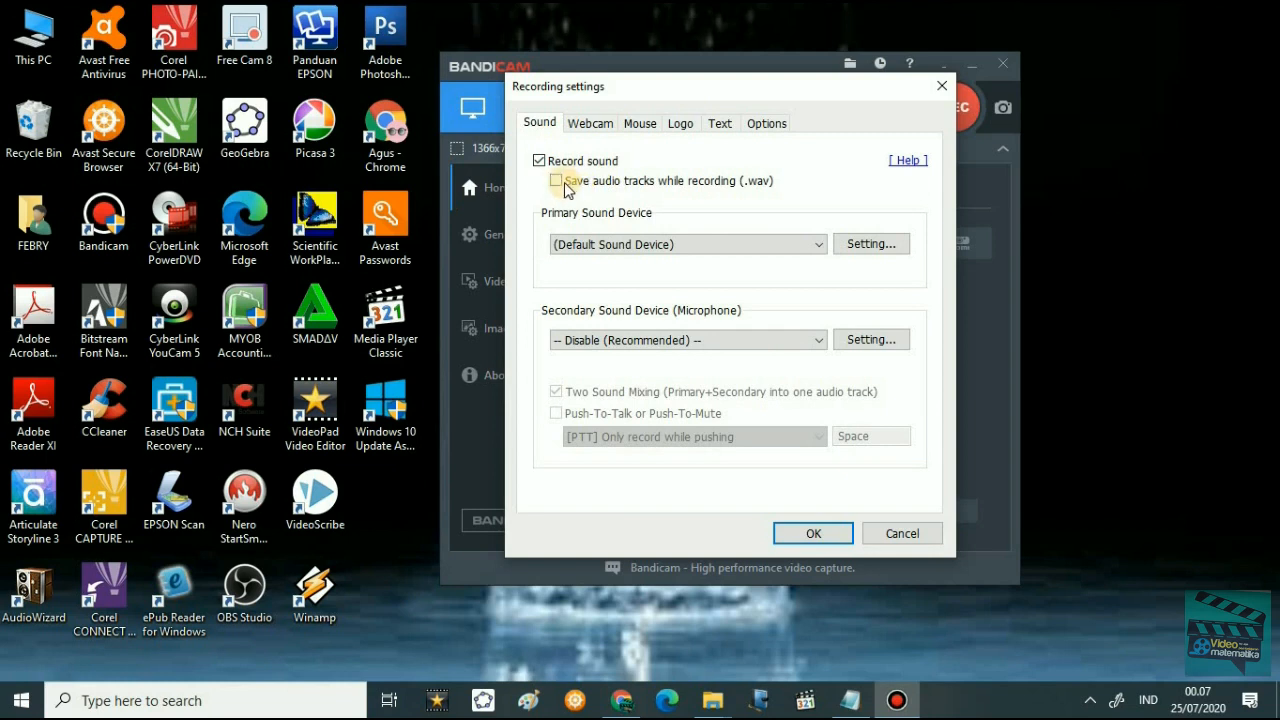
left_click(815, 251)
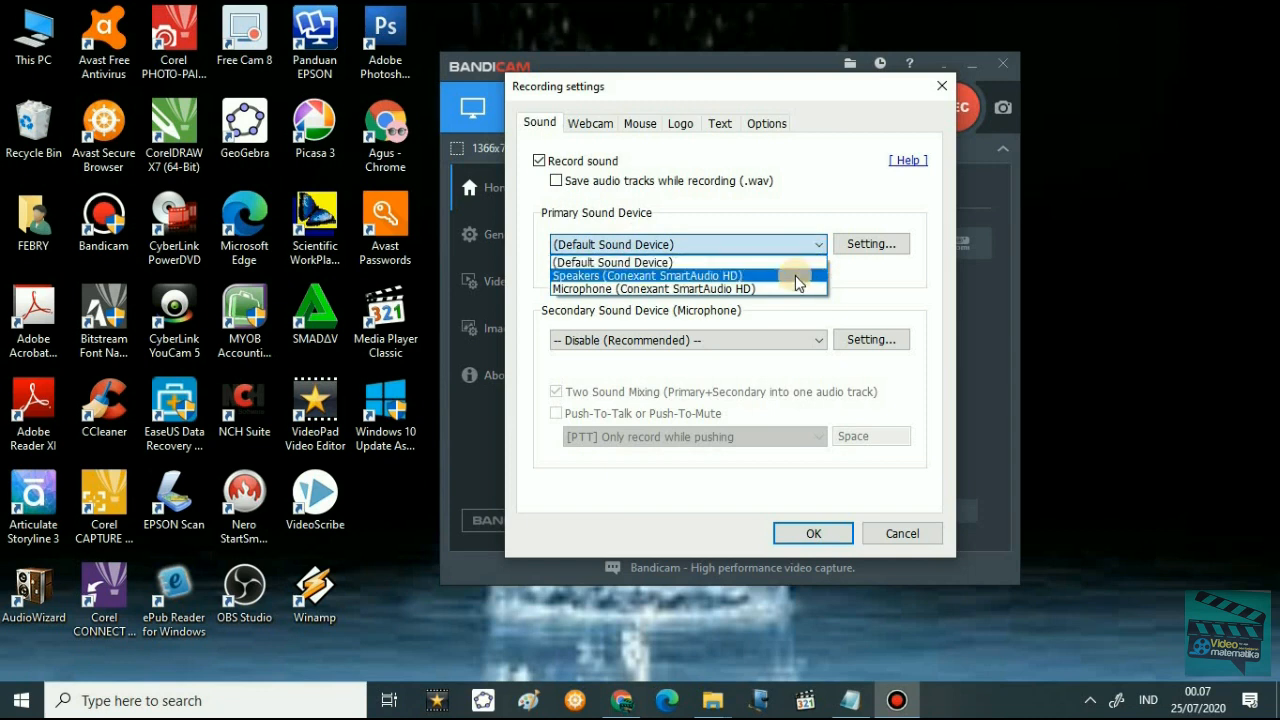
left_click(795, 275)
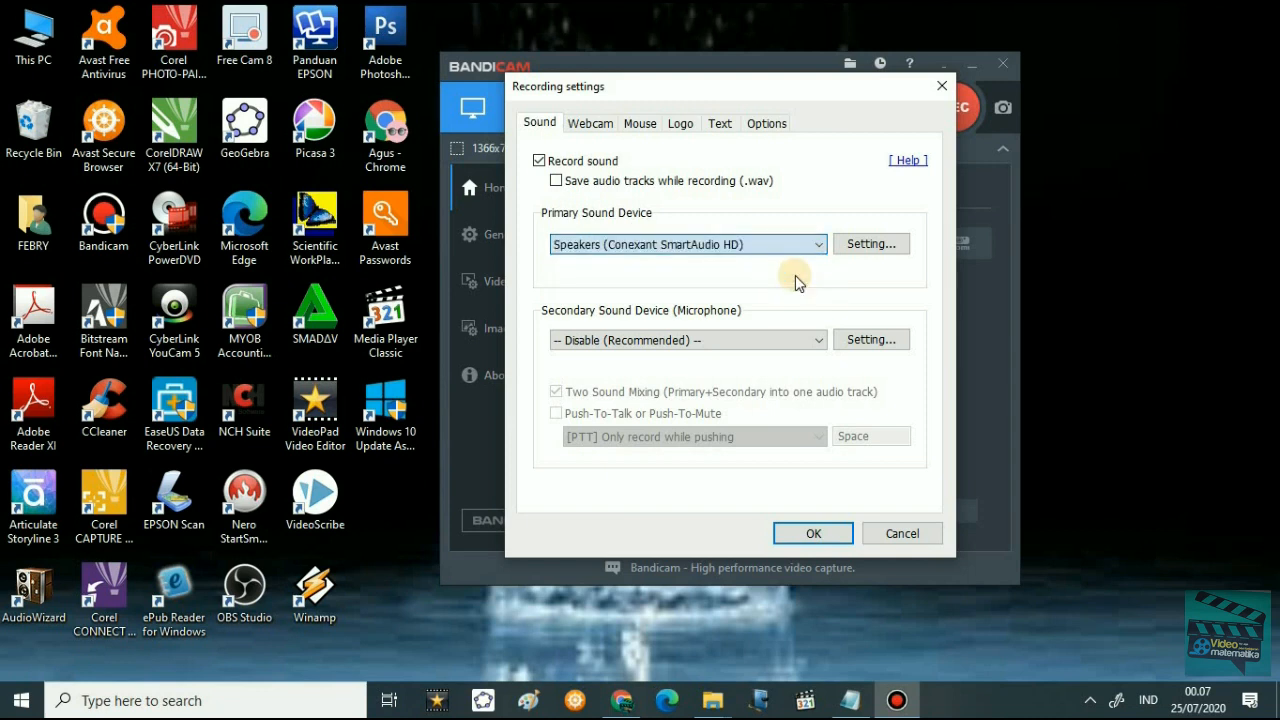
left_click(817, 343)
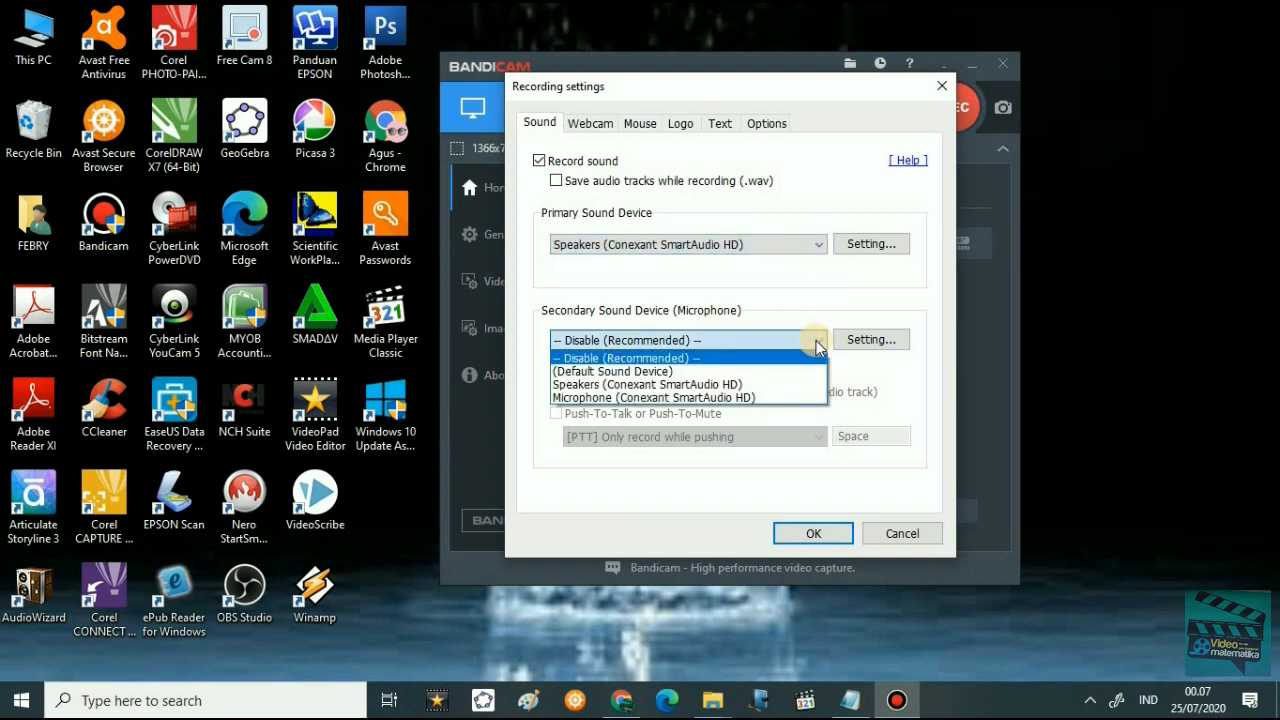
left_click(776, 397)
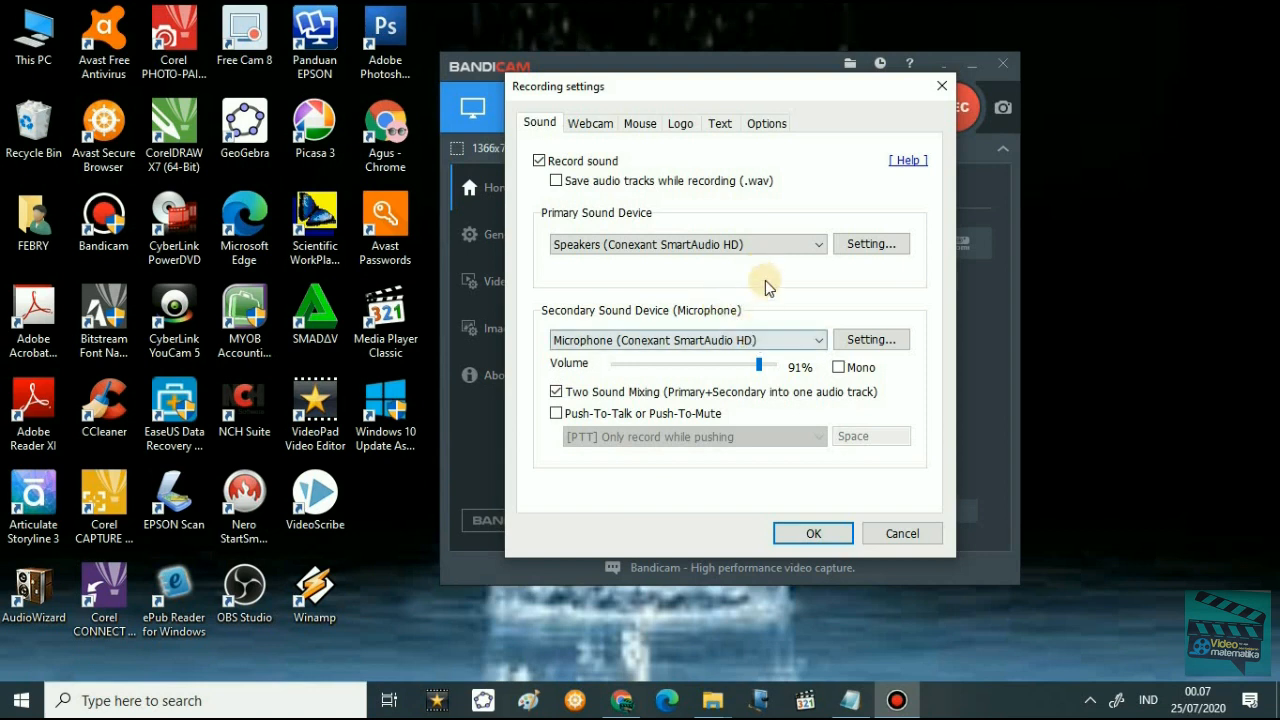
left_click_drag(760, 368, 786, 367)
- Set the primary sound device to Microphone (Conexant SmartAudio HD) and enable Mono for both sound devices
left_click(820, 250)
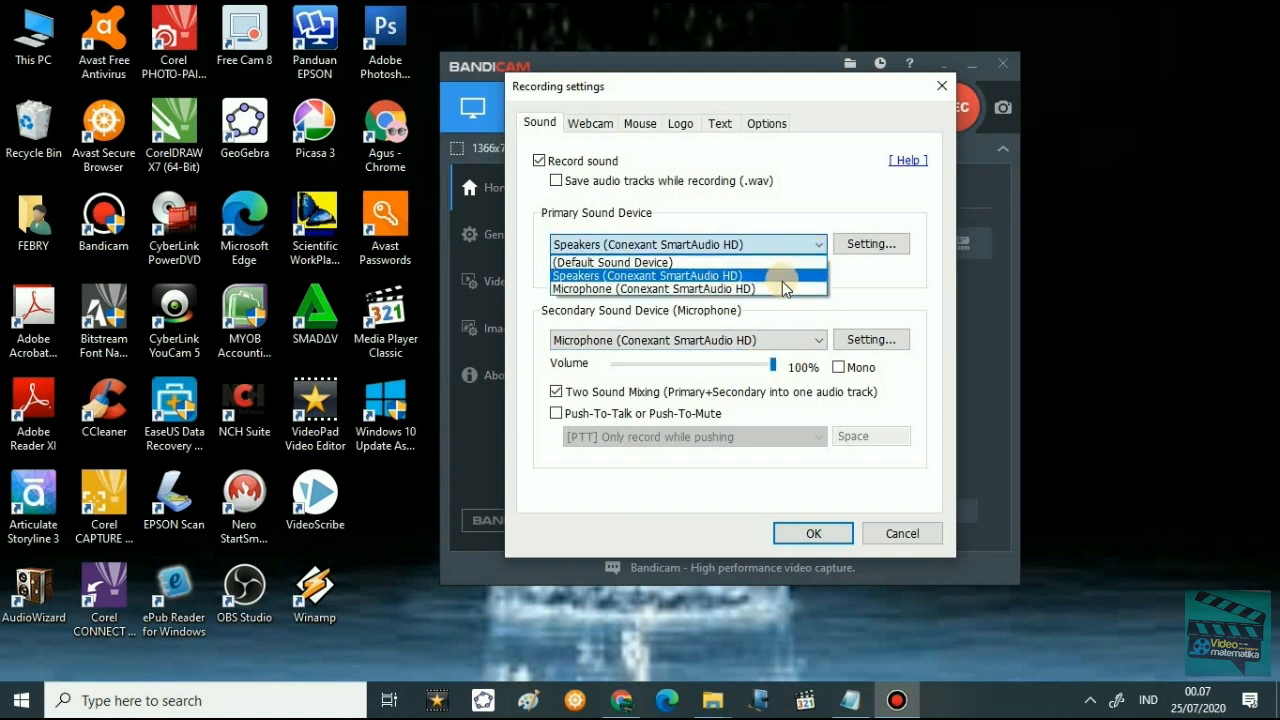
left_click(780, 288)
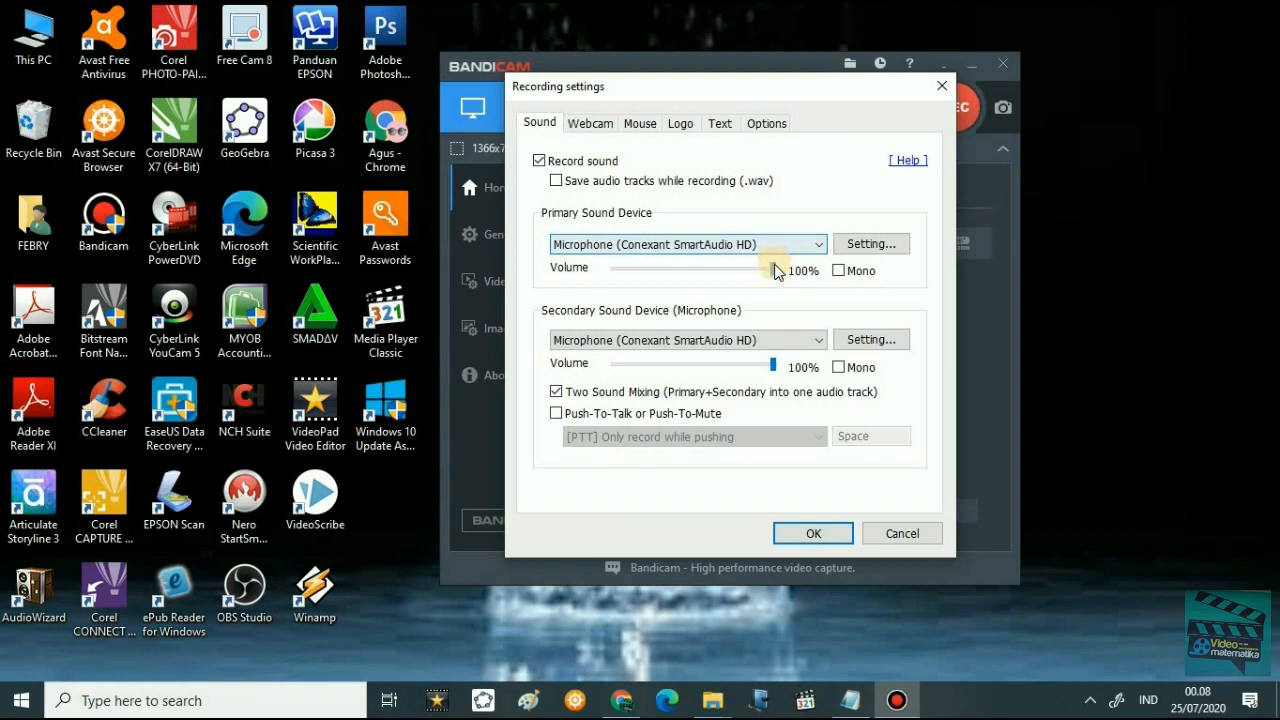
left_click(841, 272)
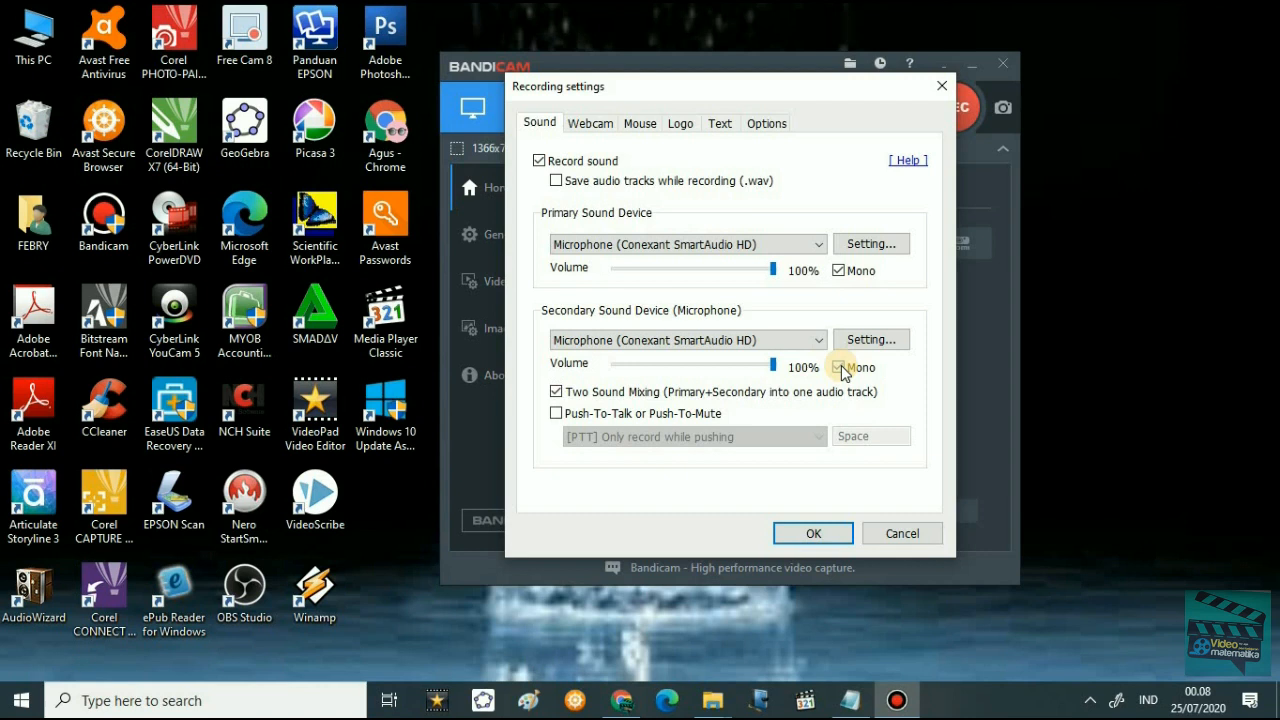
- Enable the webcam overlay for the recorded video
left_click(596, 128)
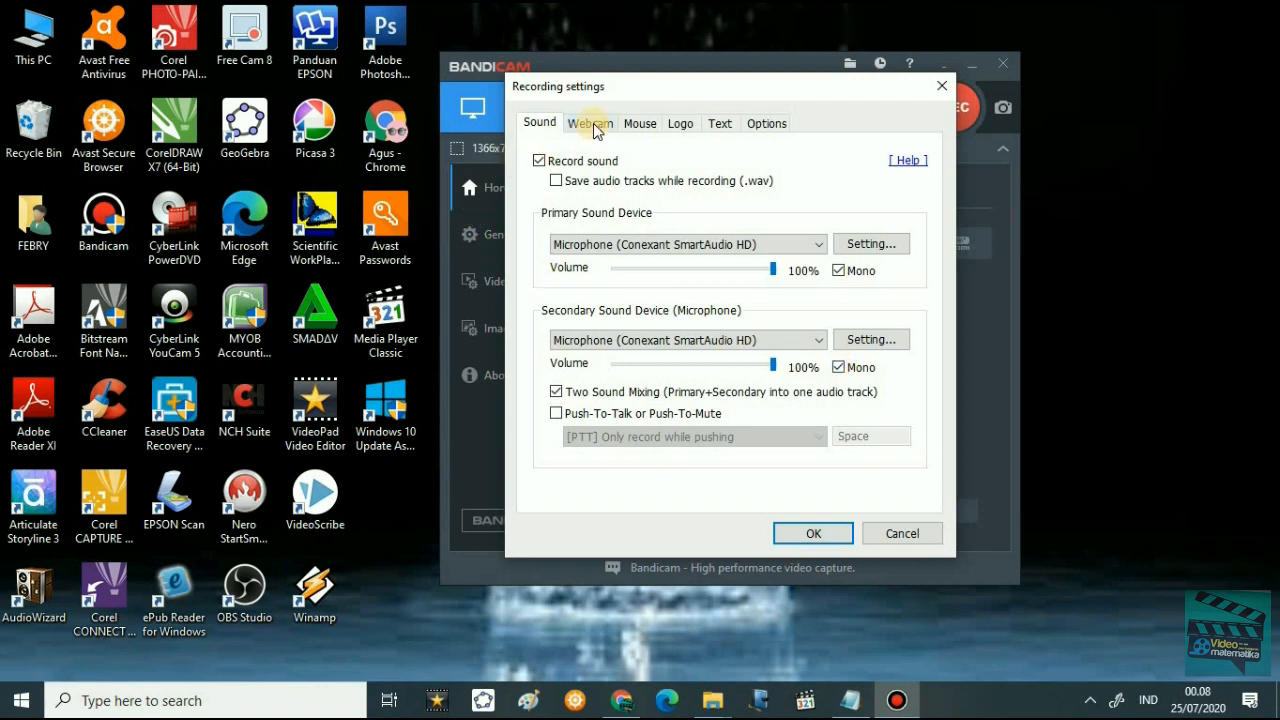
left_click(593, 125)
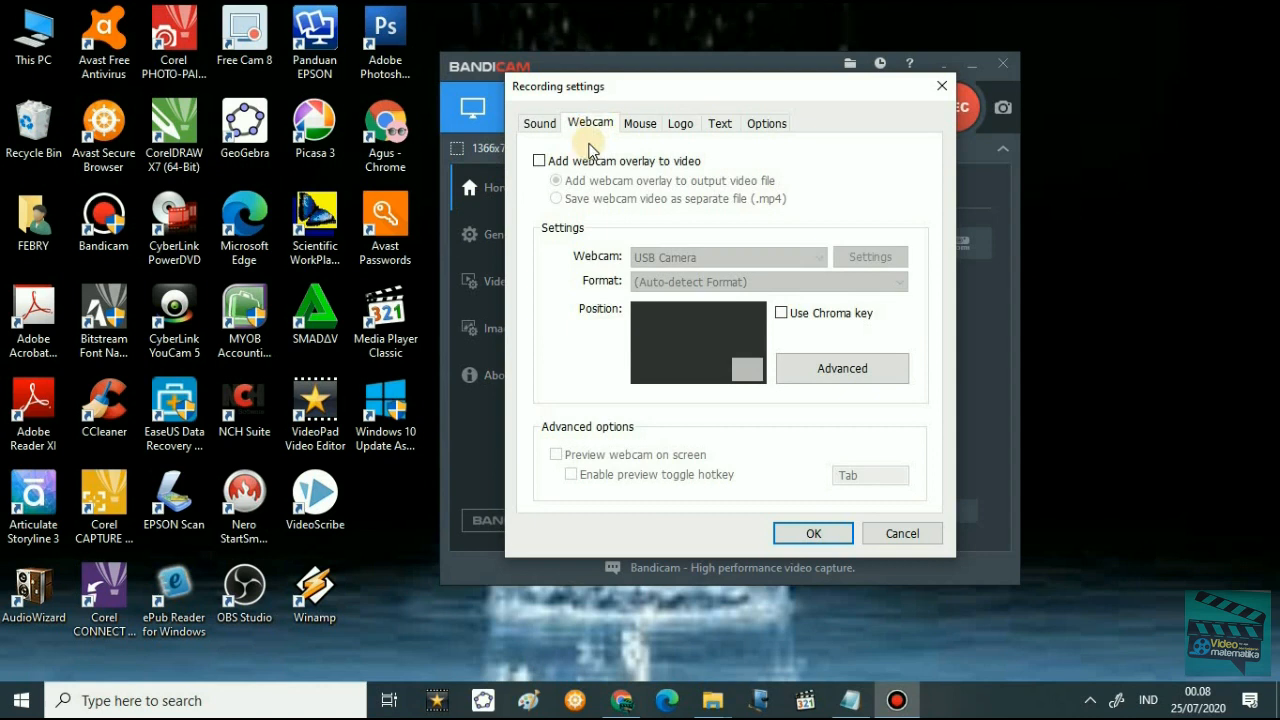
left_click(540, 162)
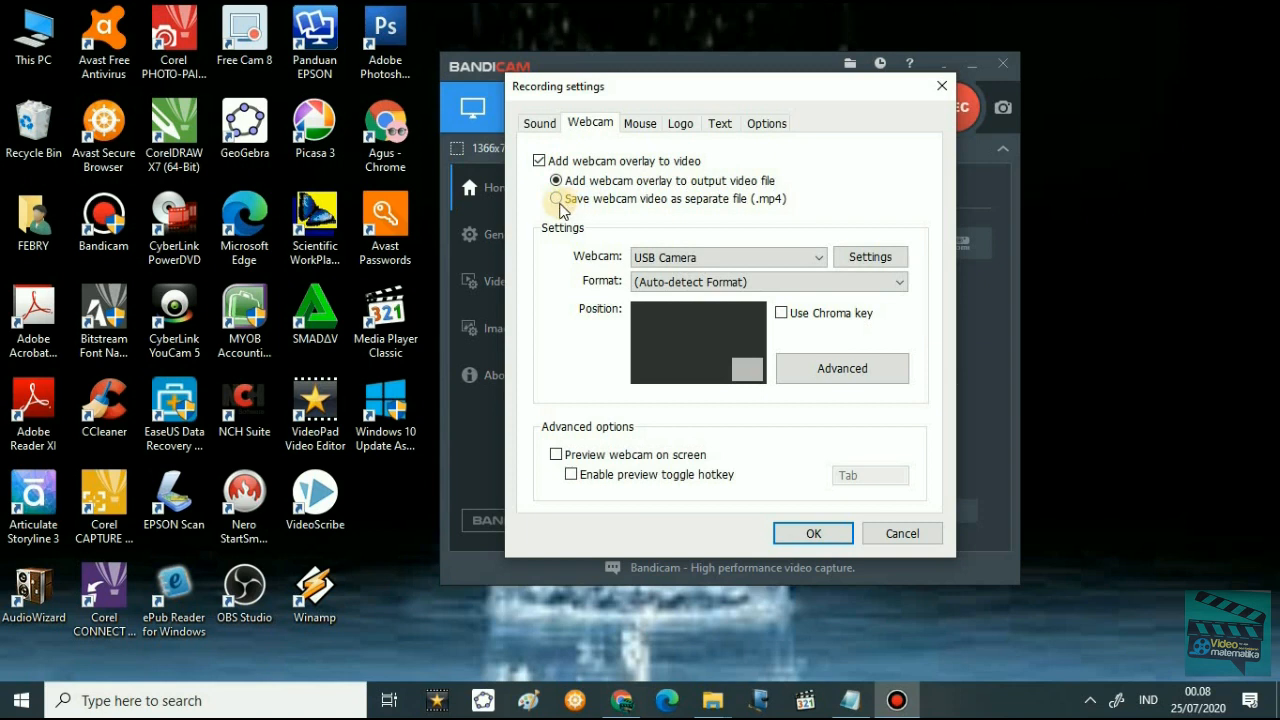
- With the webcam format kept on auto-detect, enable the on-screen webcam preview and open the advanced webcam settings
left_click(844, 290)
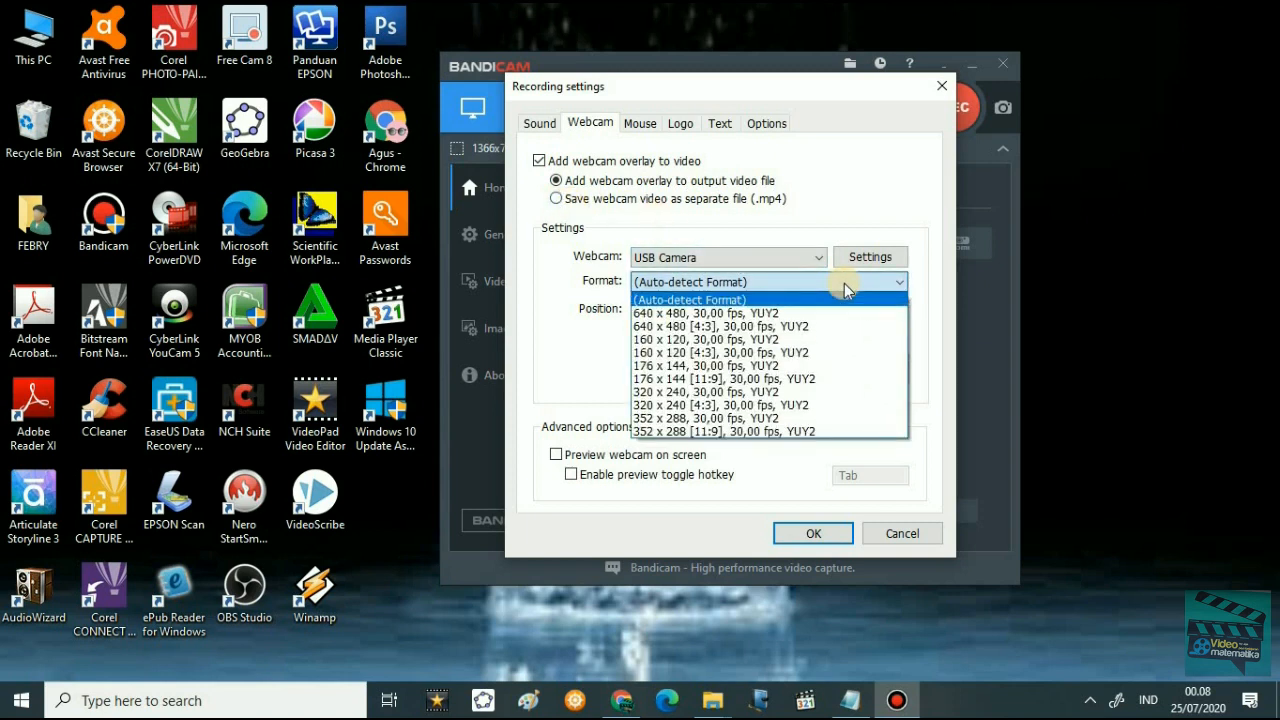
left_click(760, 299)
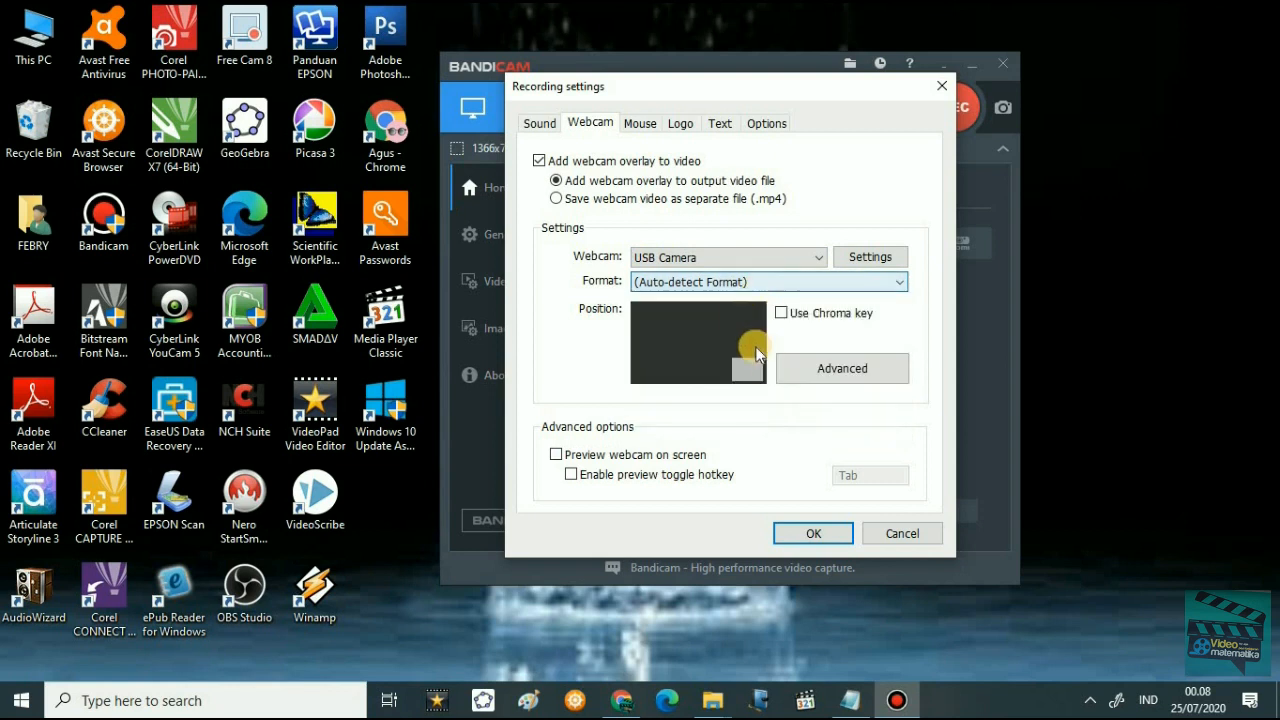
left_click(557, 457)
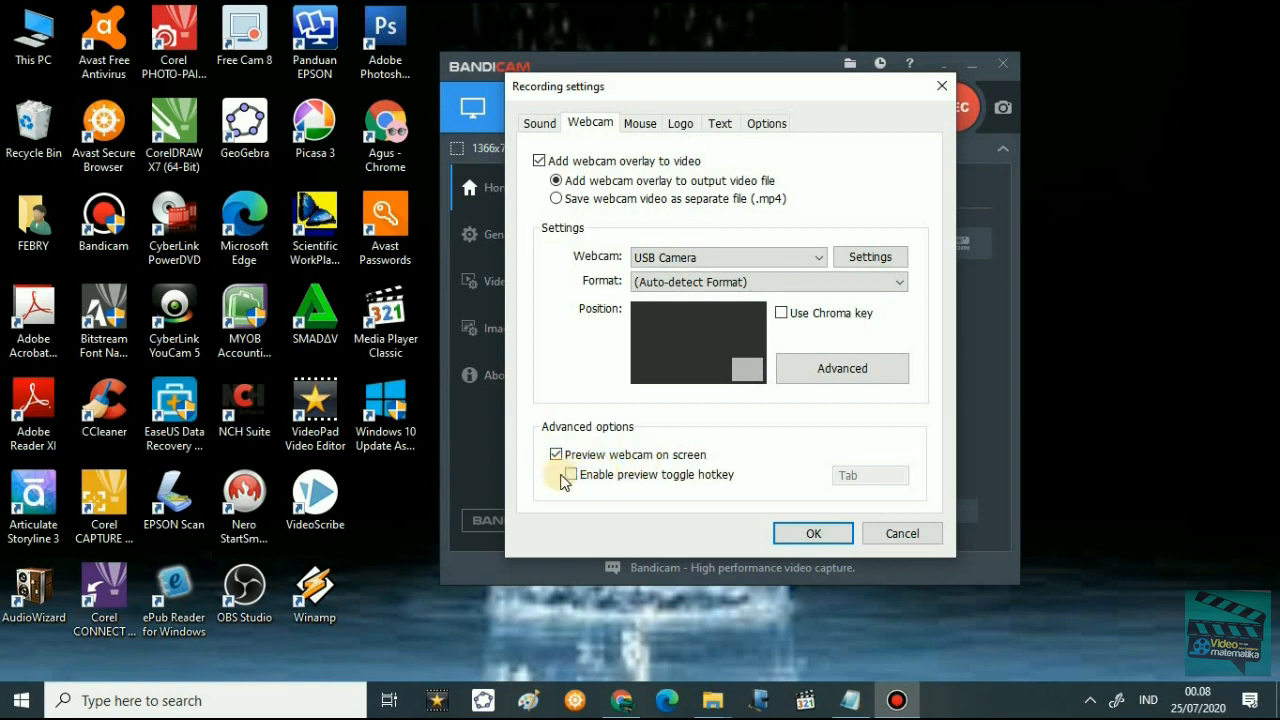
left_click(788, 378)
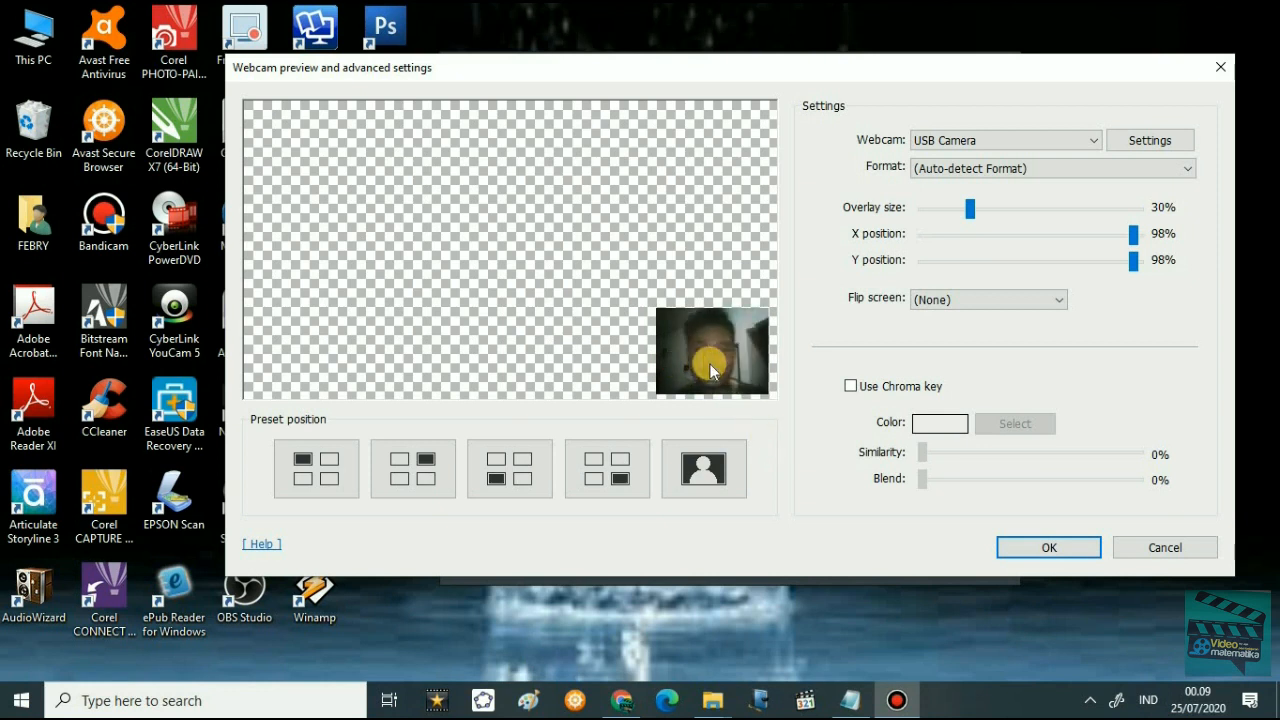
- Try the preset webcam positions in the lower-right, lower-left, upper-right and upper-left corners of the video
left_click(628, 468)
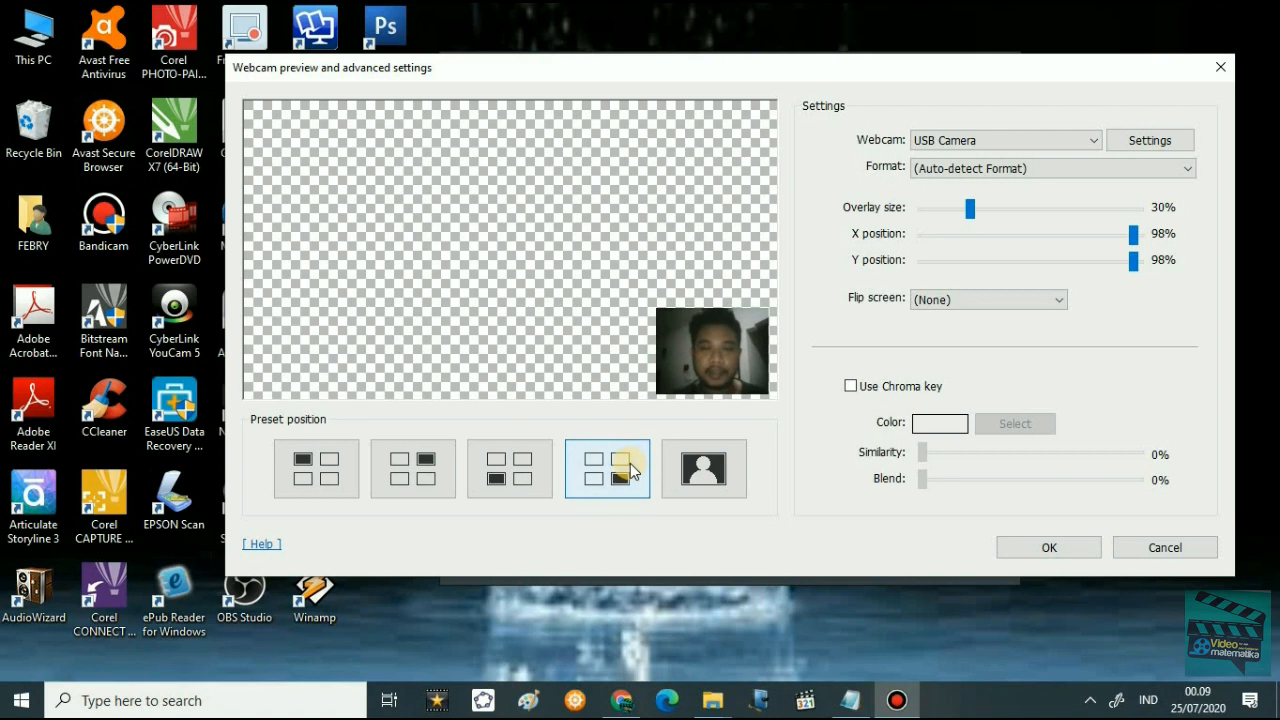
left_click(528, 475)
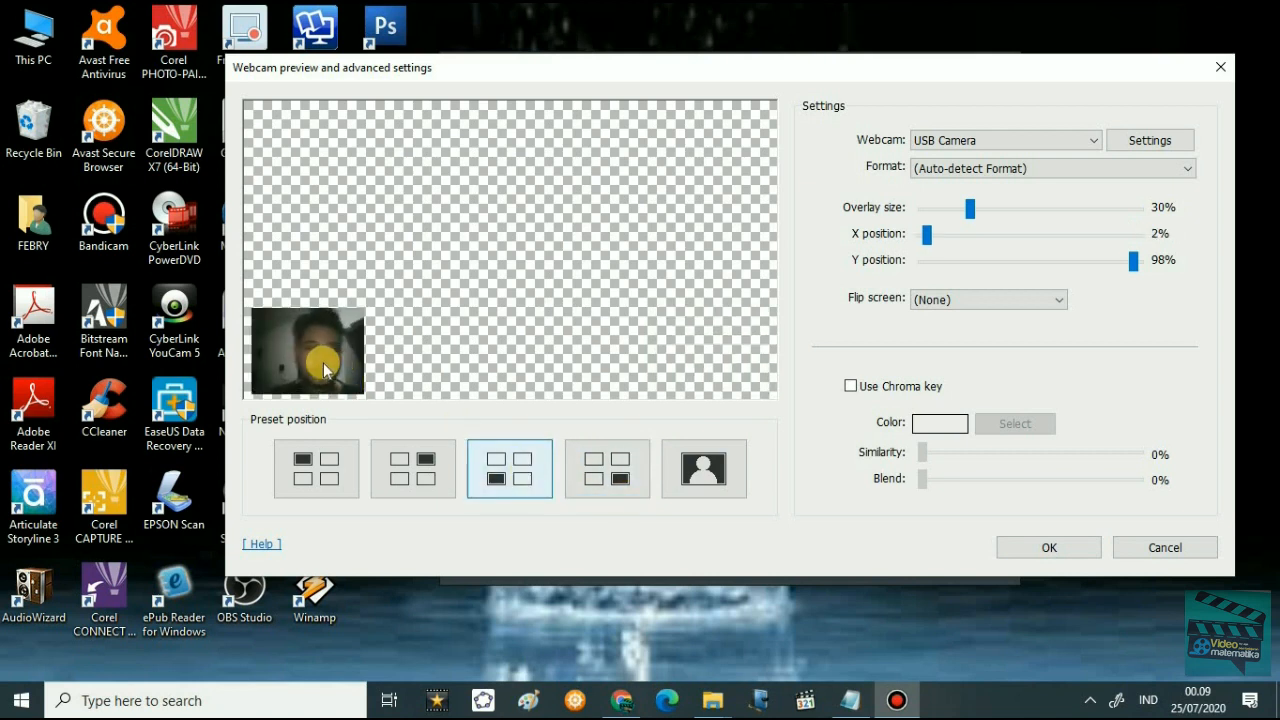
left_click(412, 462)
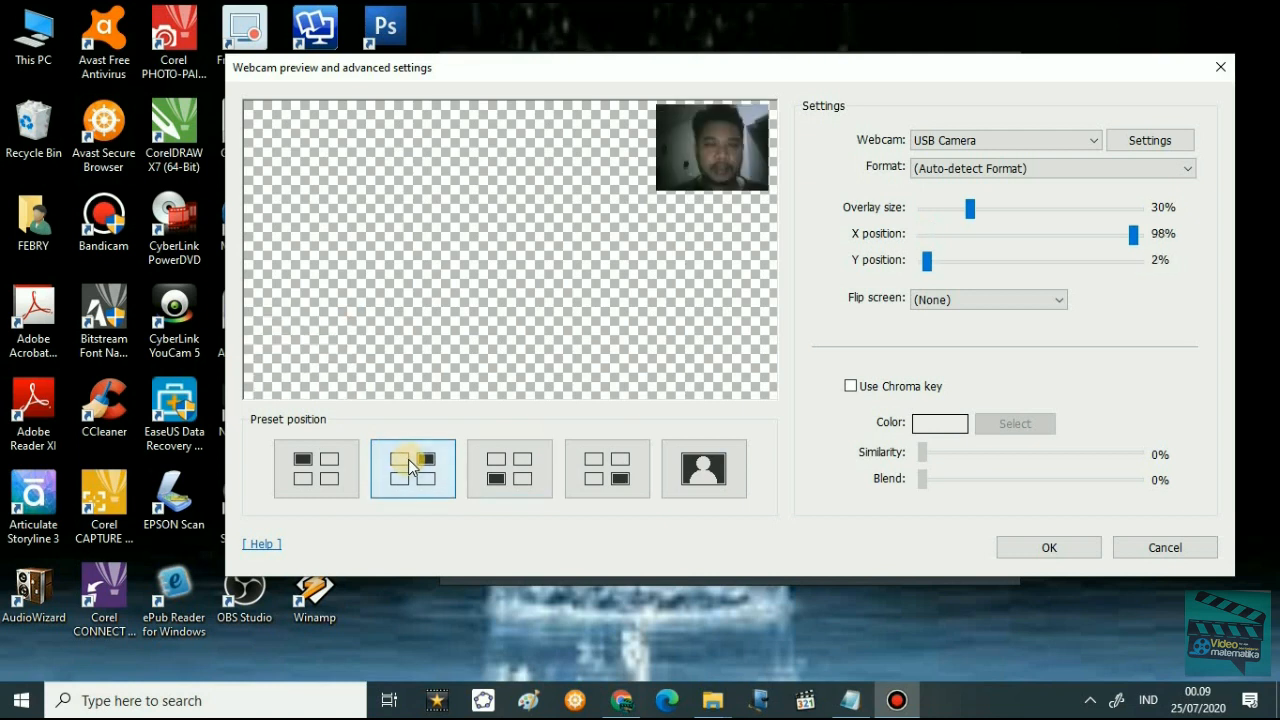
left_click(320, 478)
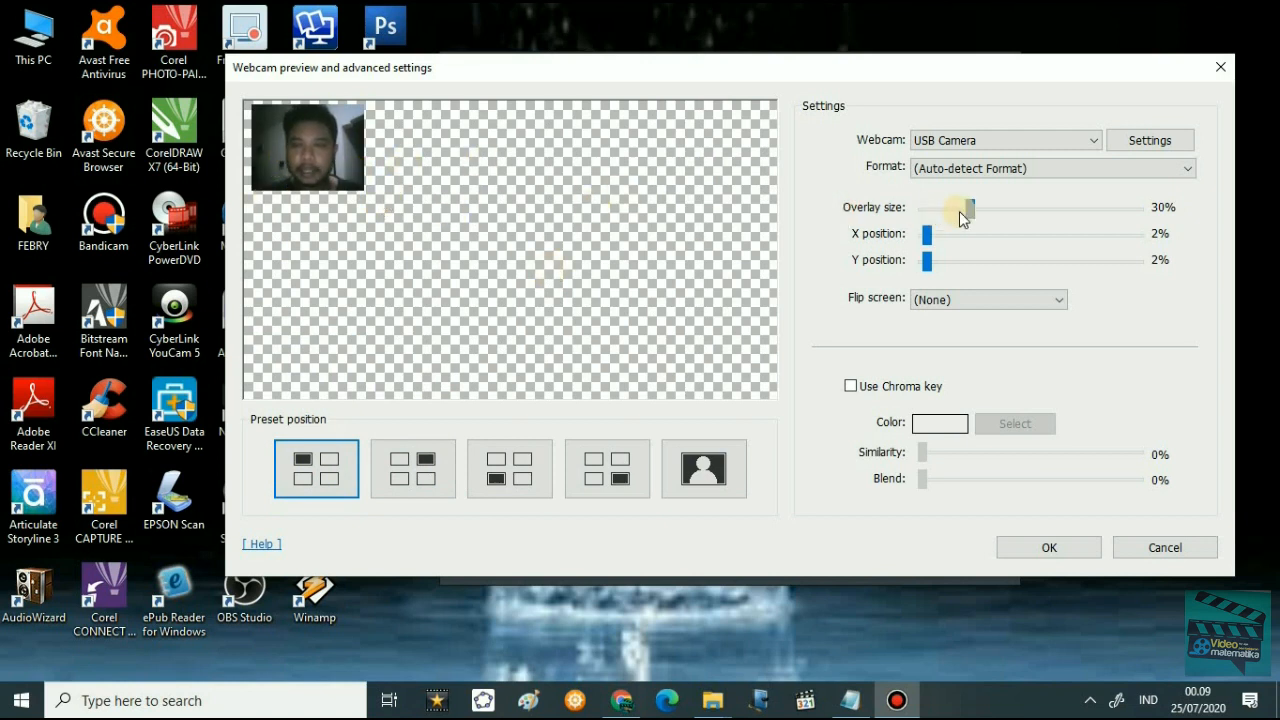
- Set the webcam overlay size to 40%, its X and Y positions to 0%, and reduce the size to 22%
mouse_move(970, 212)
left_mouse_down()
mouse_move(1032, 211)
mouse_move(945, 207)
mouse_move(994, 214)
left_mouse_up()
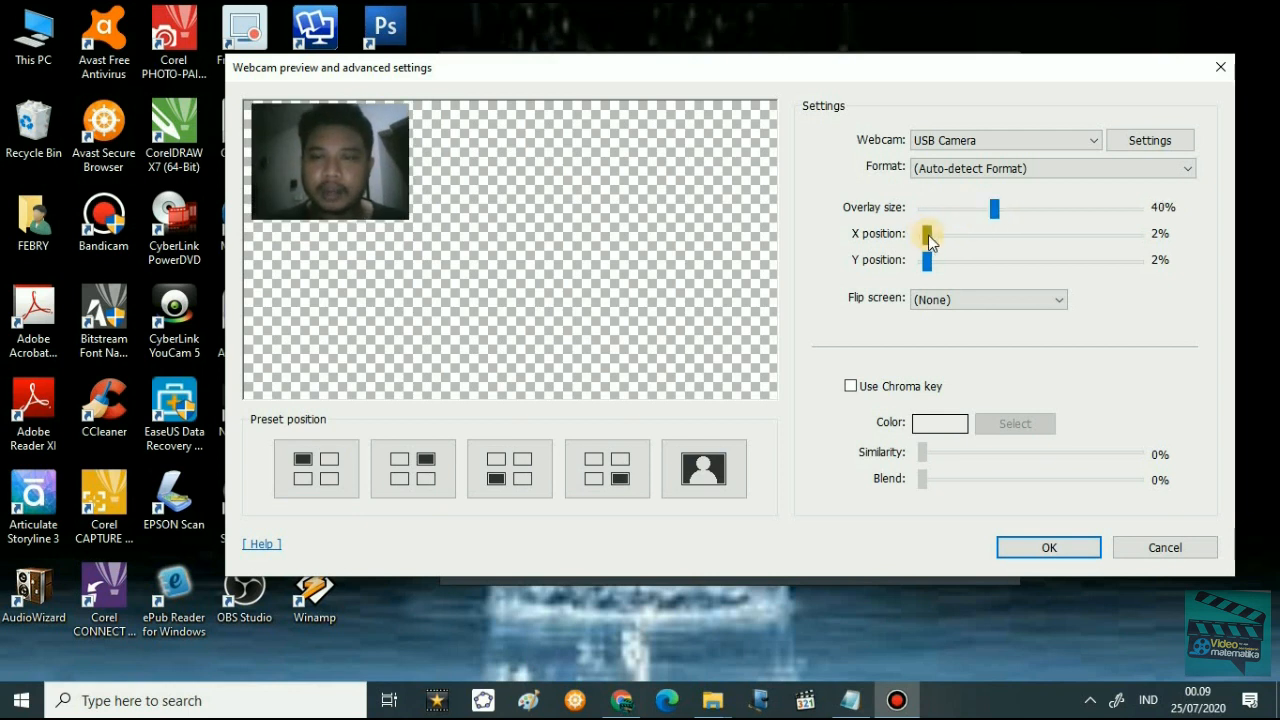
left_click_drag(929, 238, 916, 264)
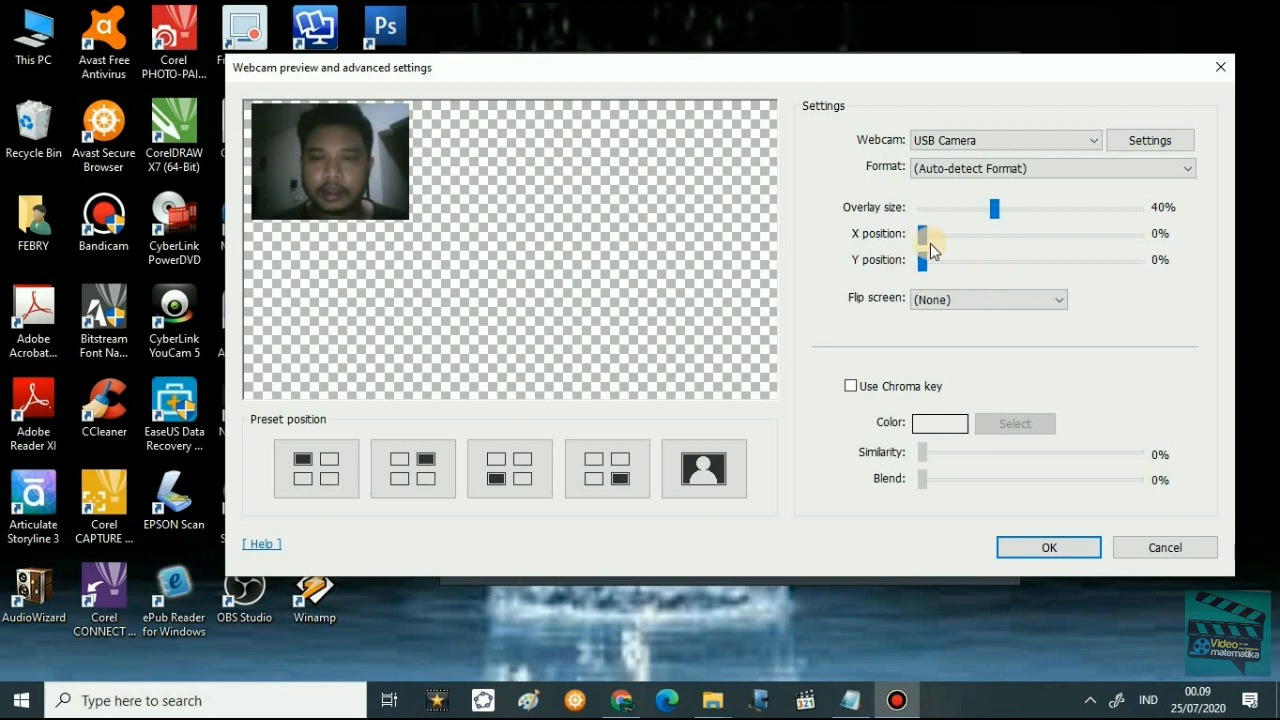
left_click_drag(973, 213, 920, 233)
left_click(935, 234)
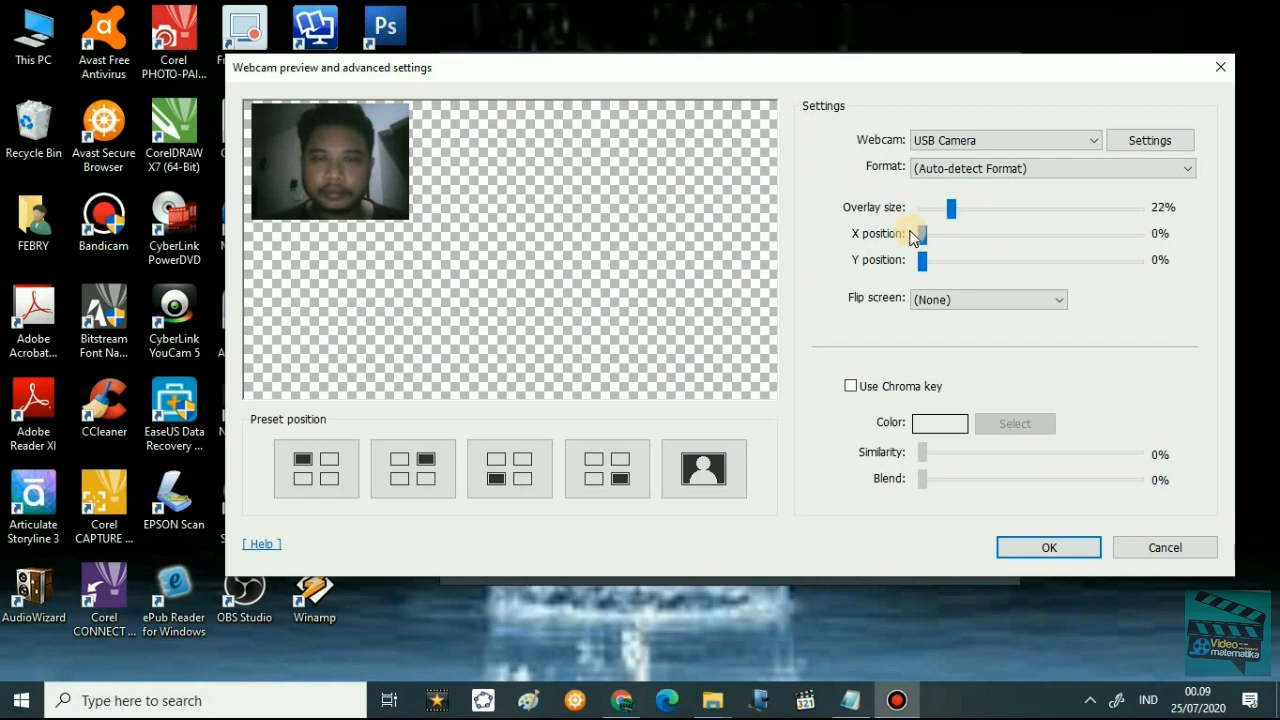
- Try the 160 x 120, 30,00 fps, YUY2 webcam format and switch back to auto-detect
left_click(945, 172)
left_click(948, 176)
left_click(950, 170)
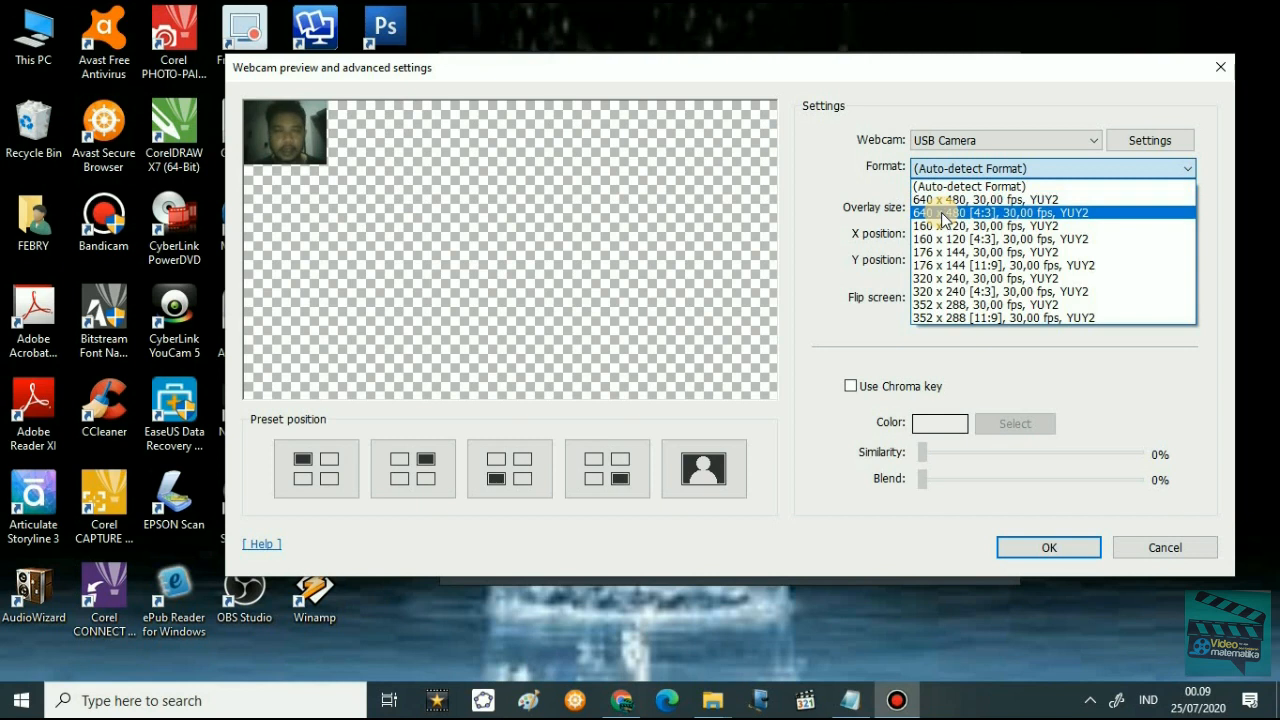
left_click(939, 229)
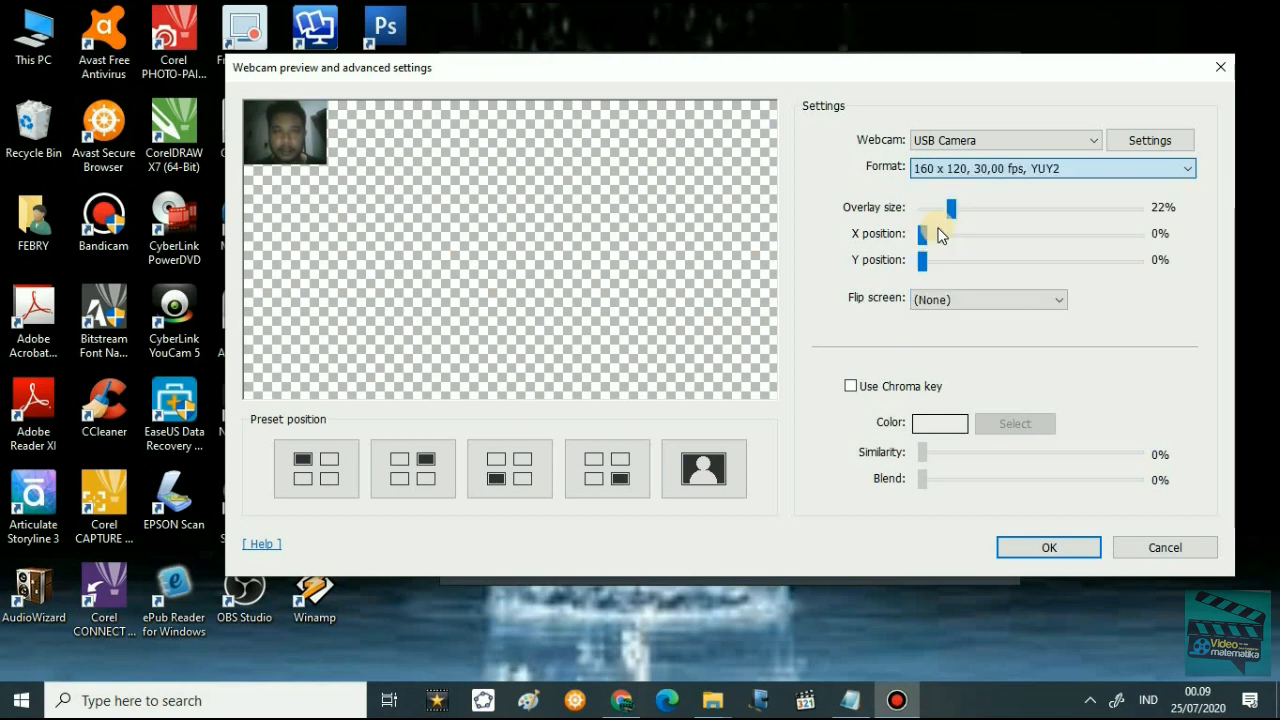
left_click(971, 172)
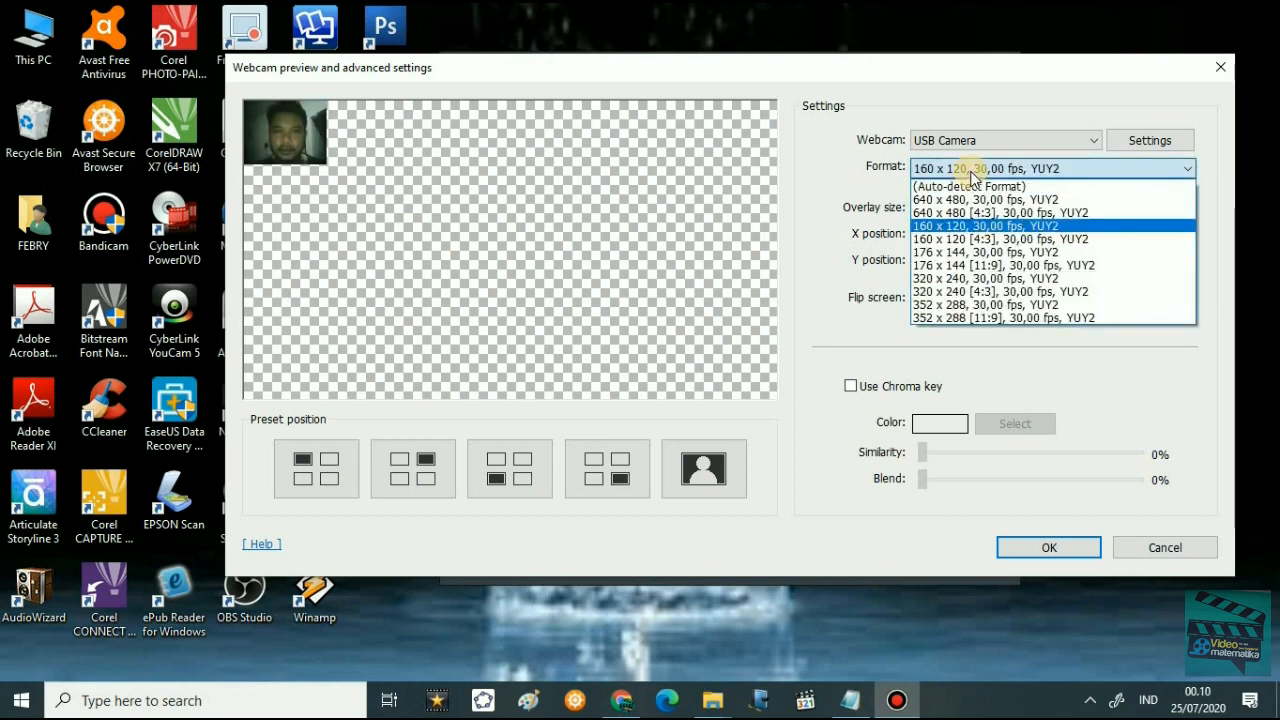
left_click(965, 185)
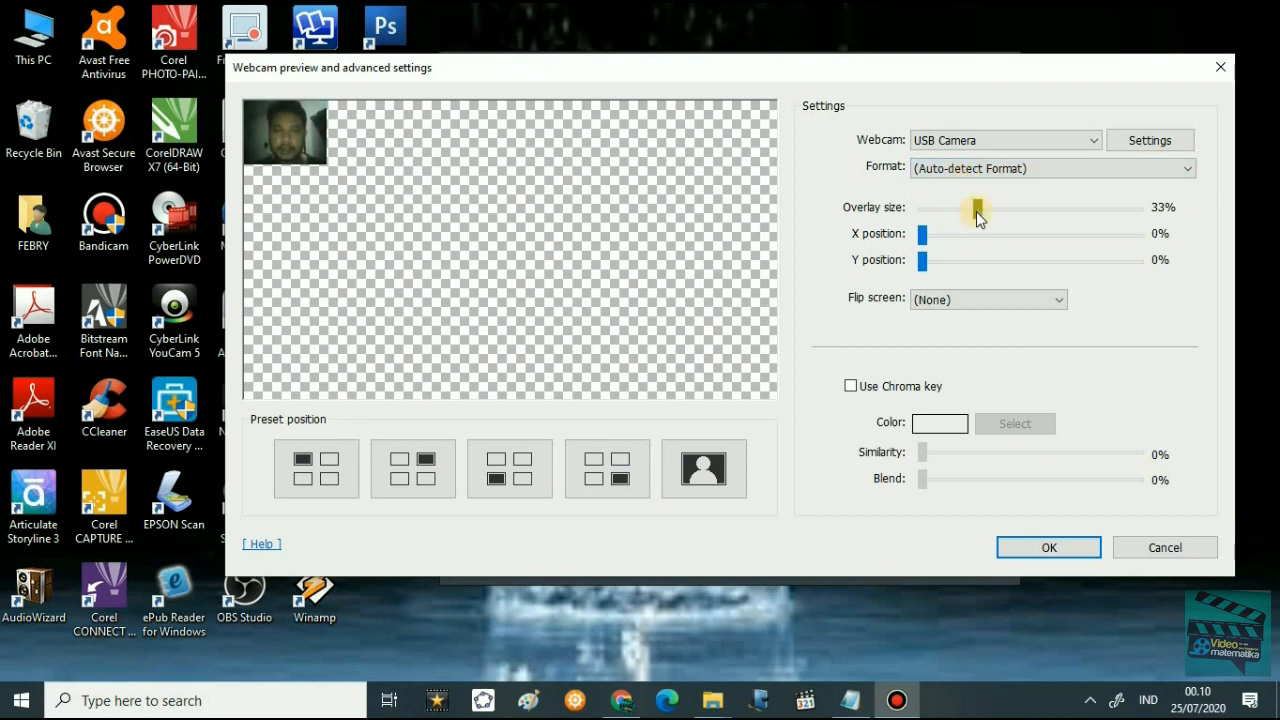
- Place the webcam overlay with the upper-right preset and set its X position to 100% and Y position to 0%
left_click(424, 468)
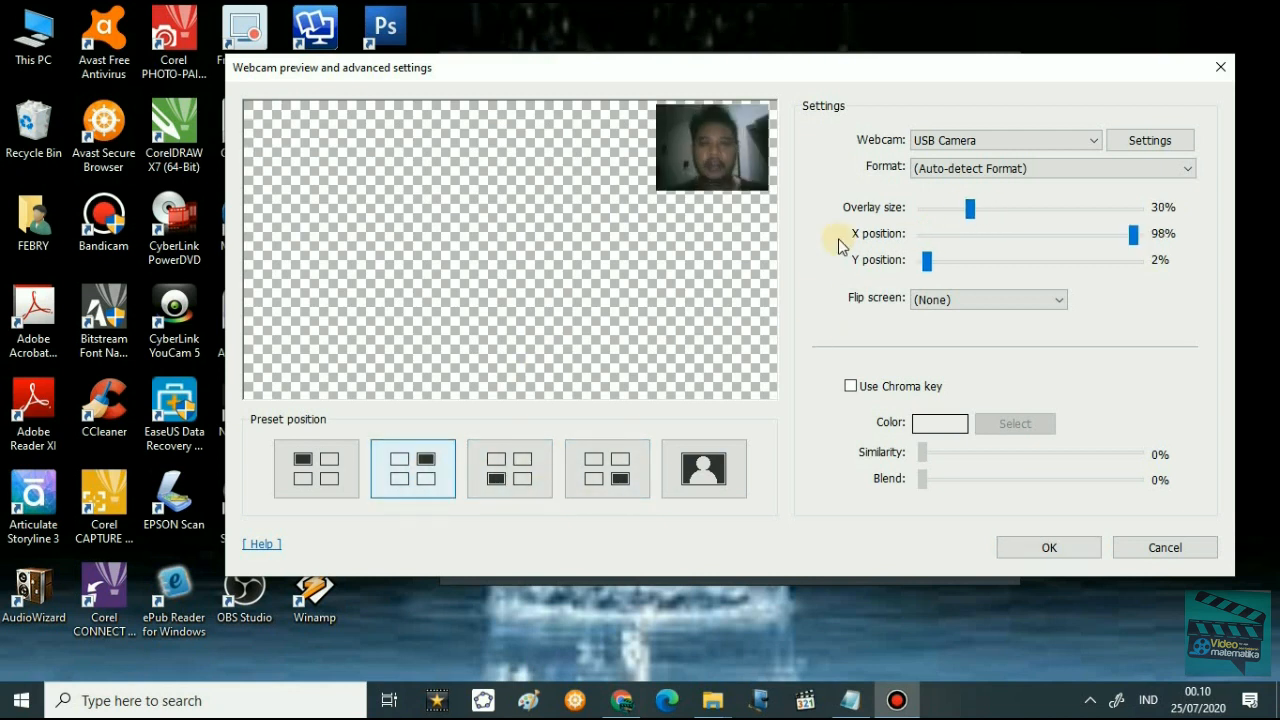
left_click(1135, 234)
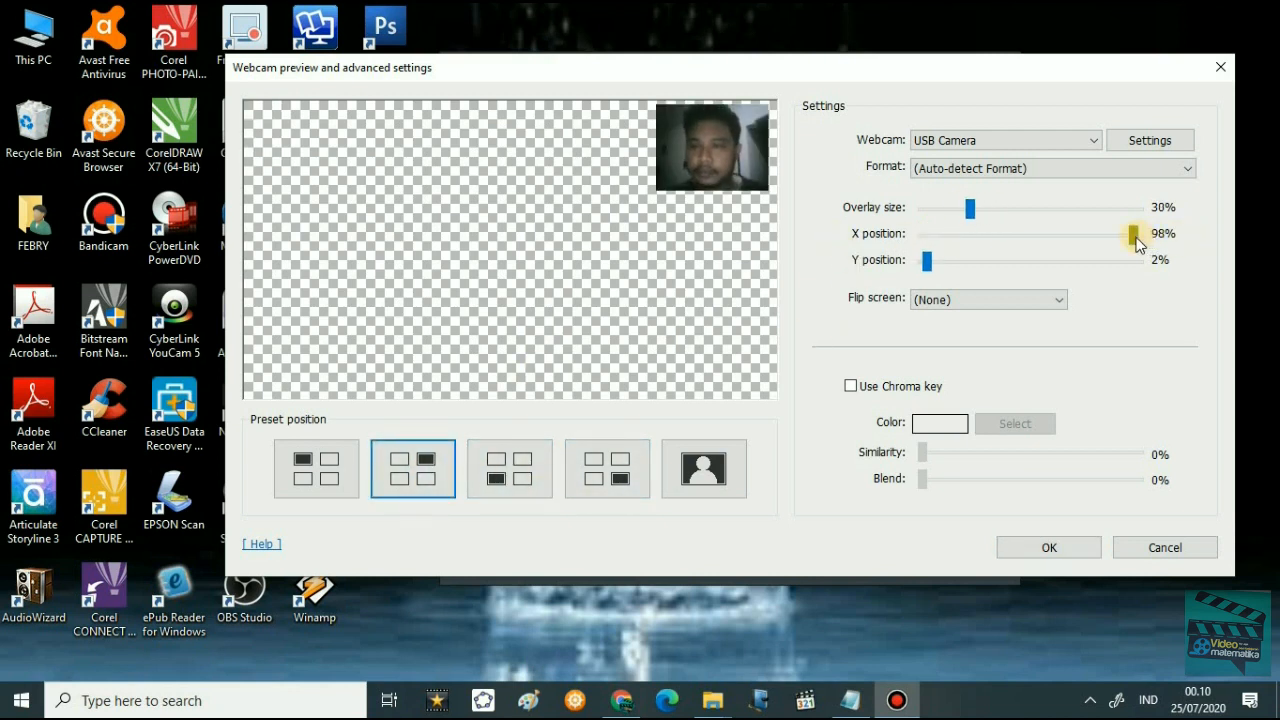
left_click_drag(1145, 237, 1151, 237)
left_click(929, 262)
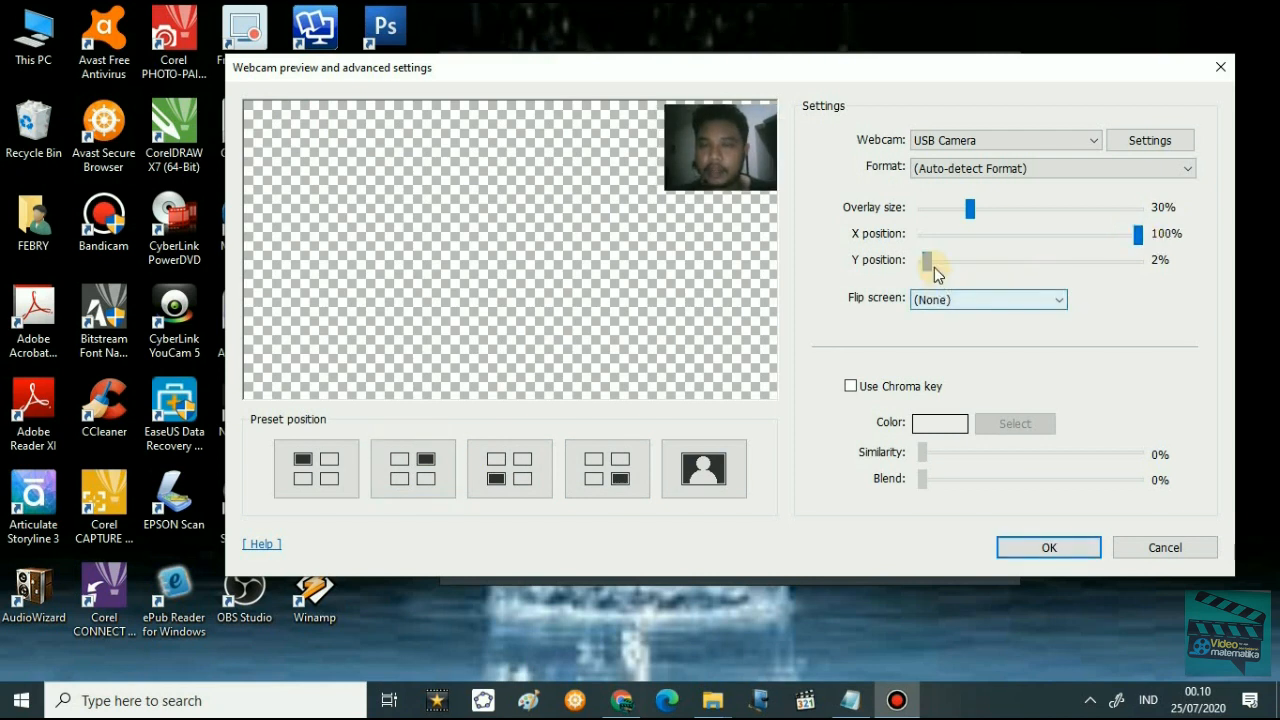
mouse_move(933, 265)
left_mouse_down()
mouse_move(966, 262)
mouse_move(913, 265)
left_mouse_up()
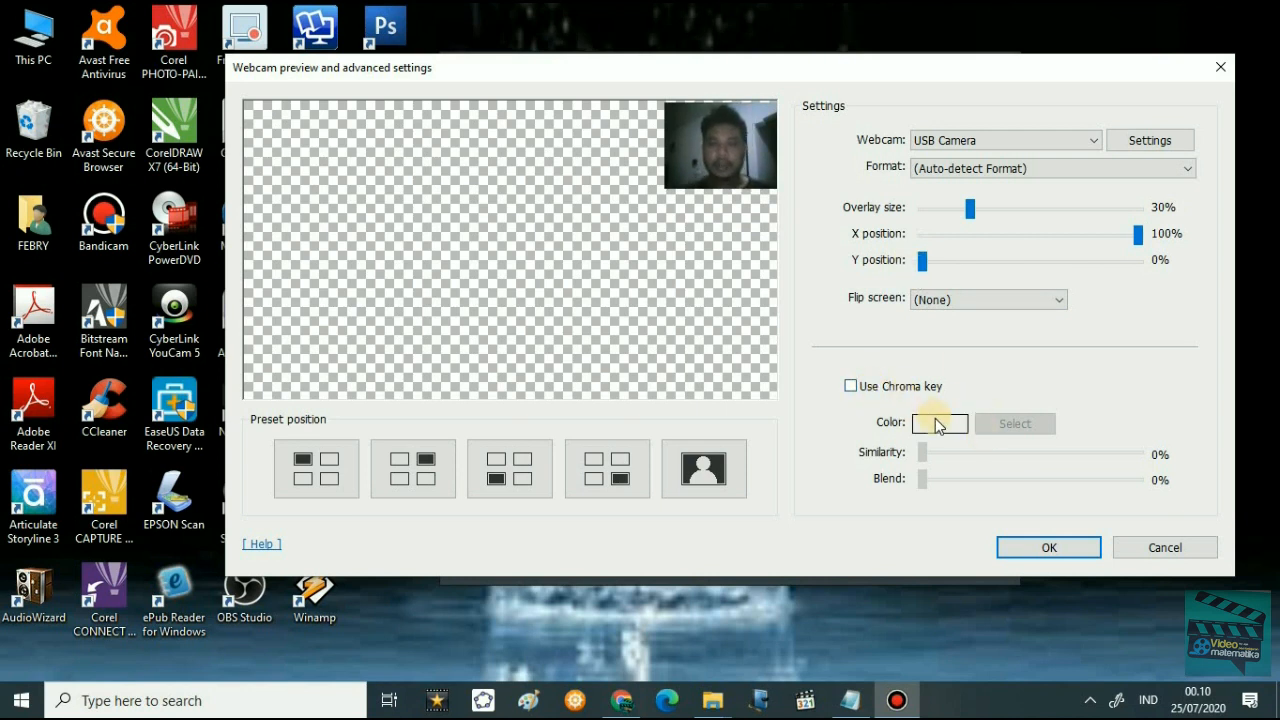
- Enable Chroma key for the webcam and sample a dark grey key color from the webcam image
left_click(850, 387)
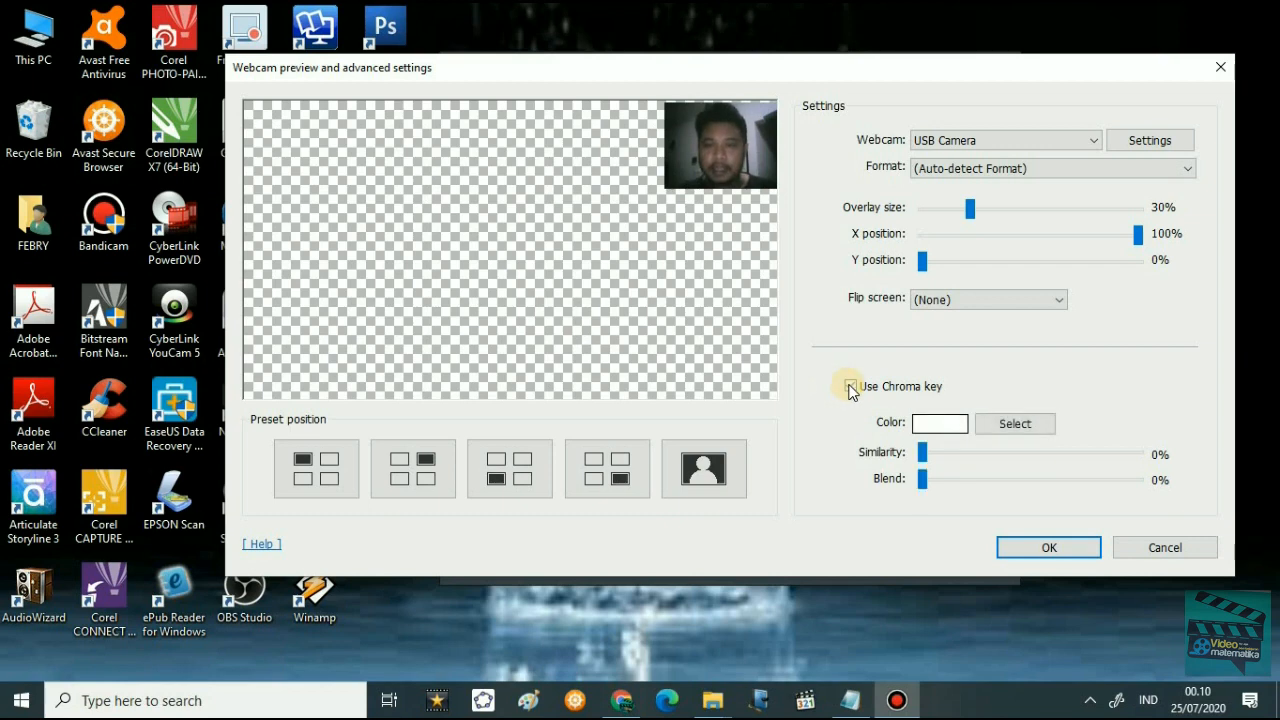
left_click(943, 423)
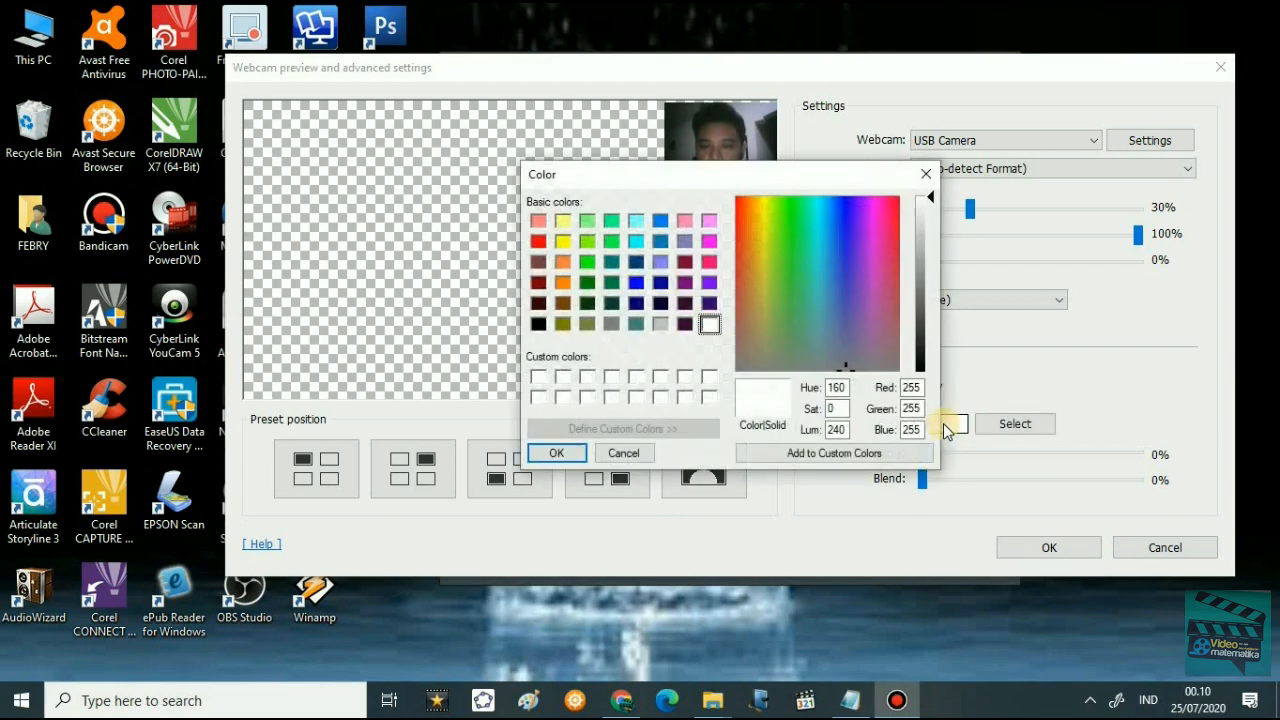
left_click(752, 128)
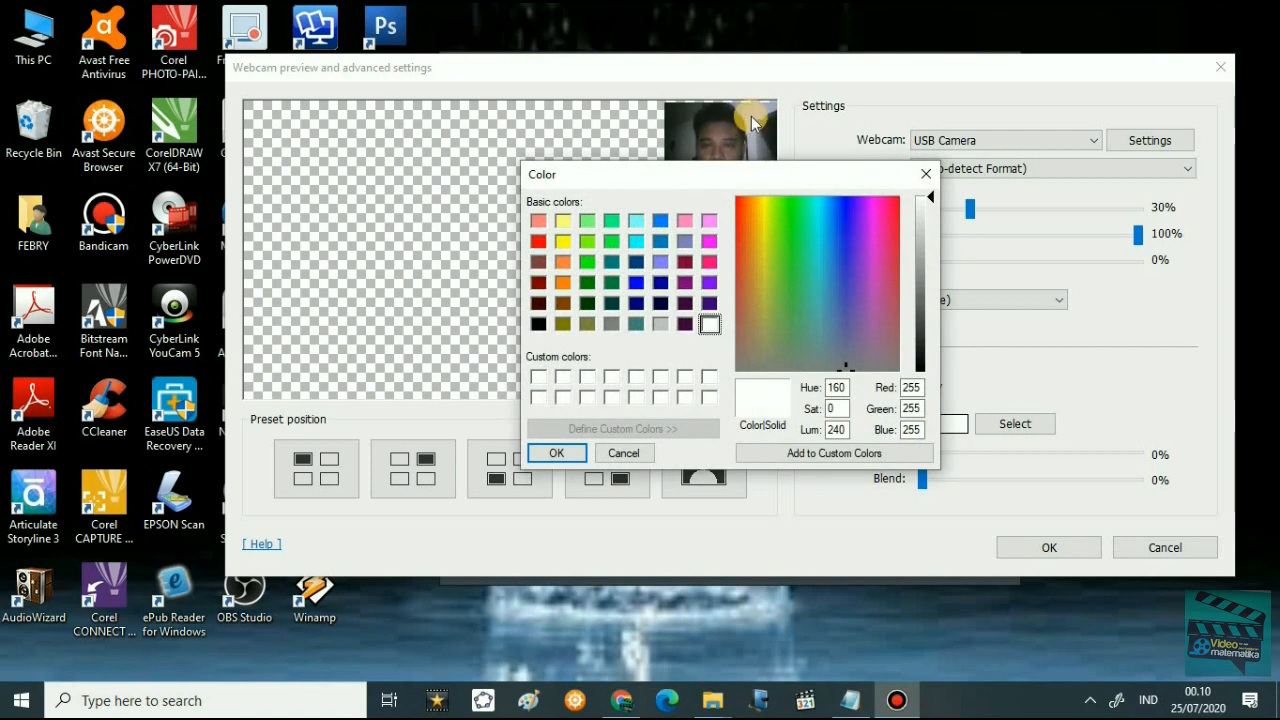
left_click(574, 452)
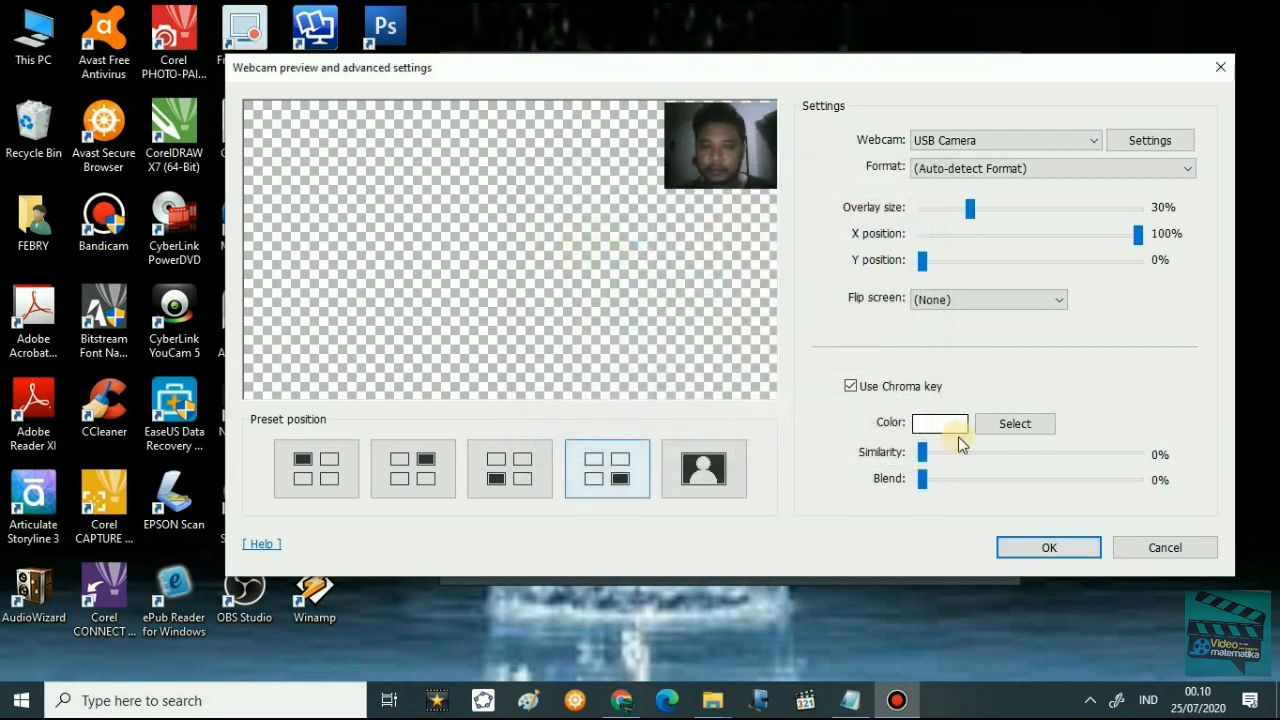
left_click(1006, 424)
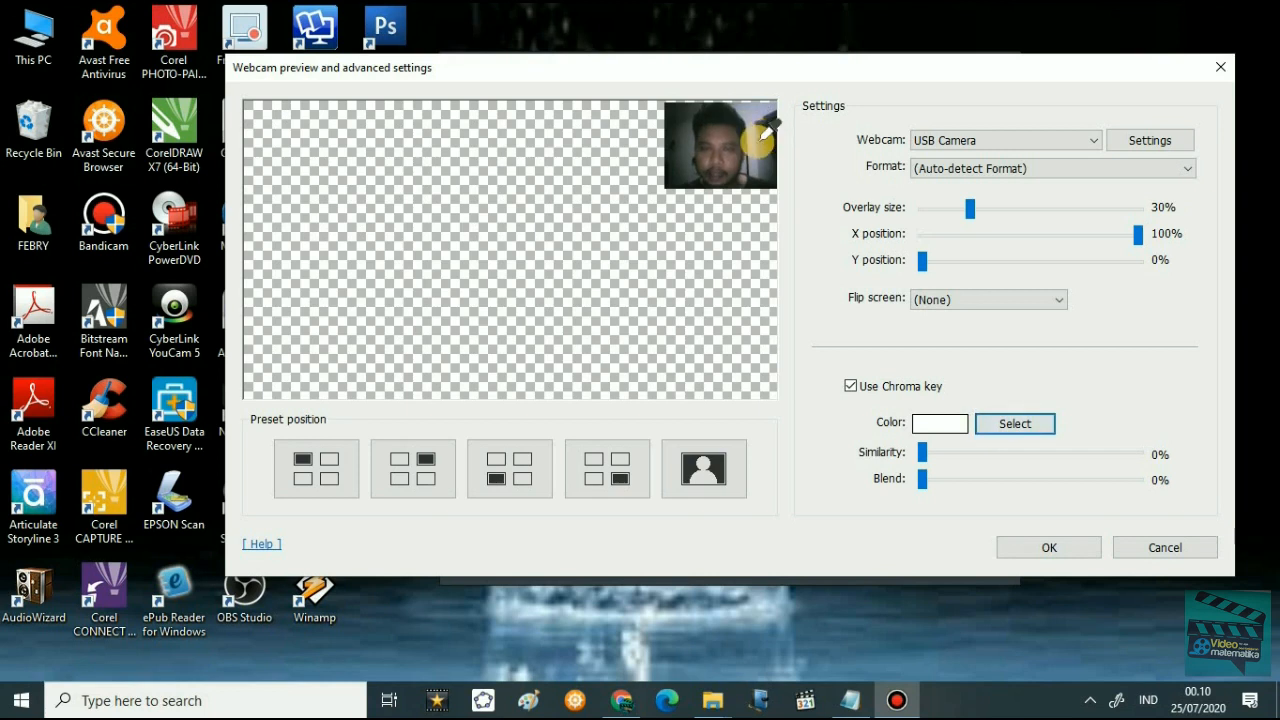
left_click(686, 152)
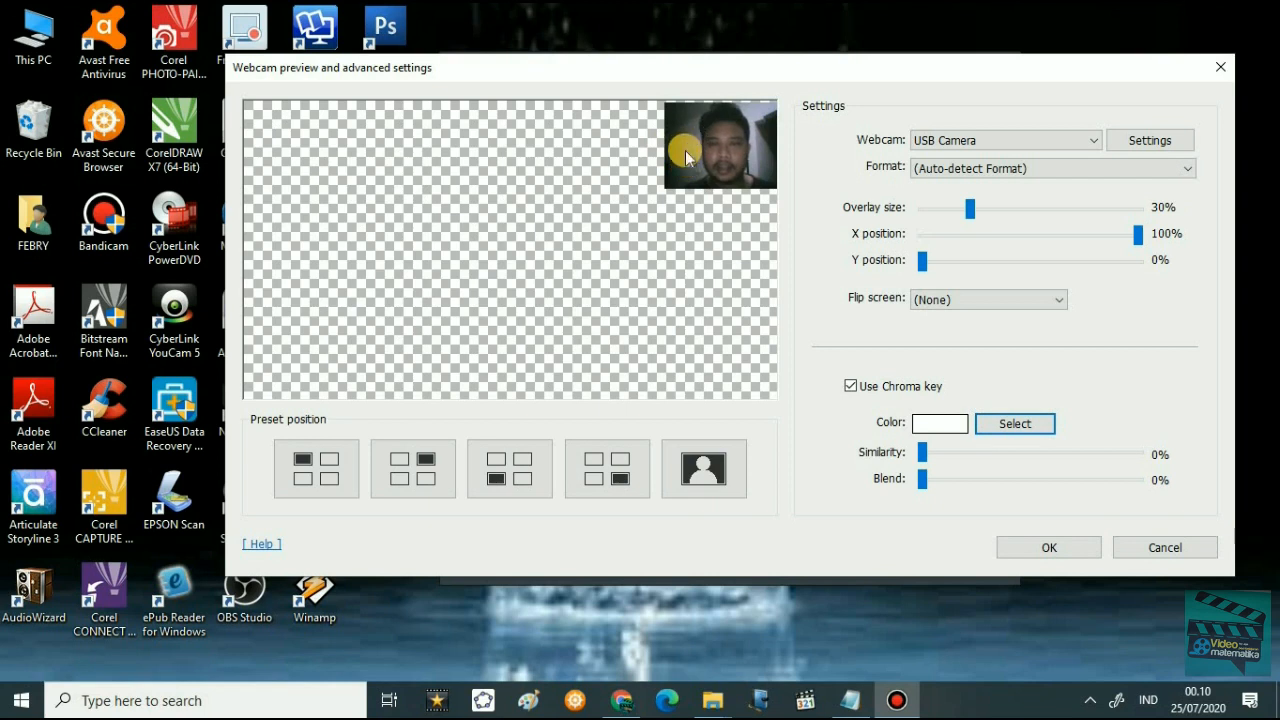
- Try the chroma key's Similarity and Blend adjustments, and disable Chroma key
left_click(922, 456)
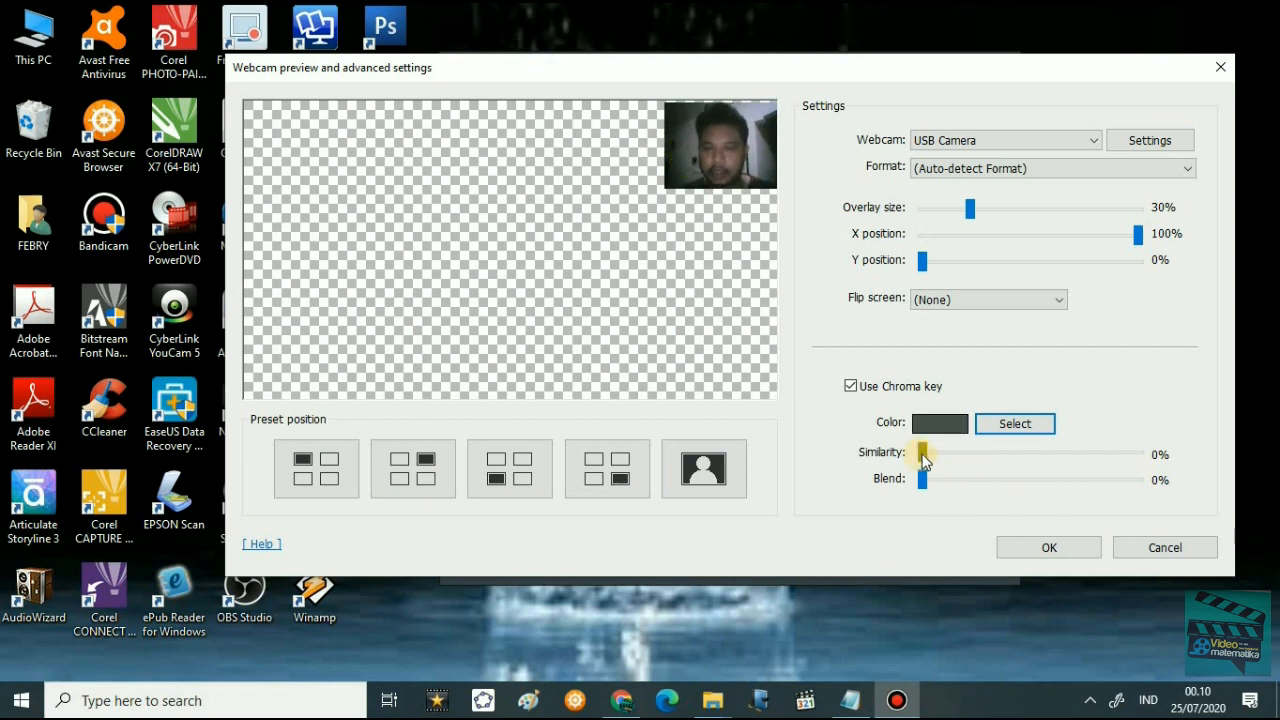
mouse_move(922, 453)
left_mouse_down()
mouse_move(940, 459)
mouse_move(916, 452)
left_mouse_up()
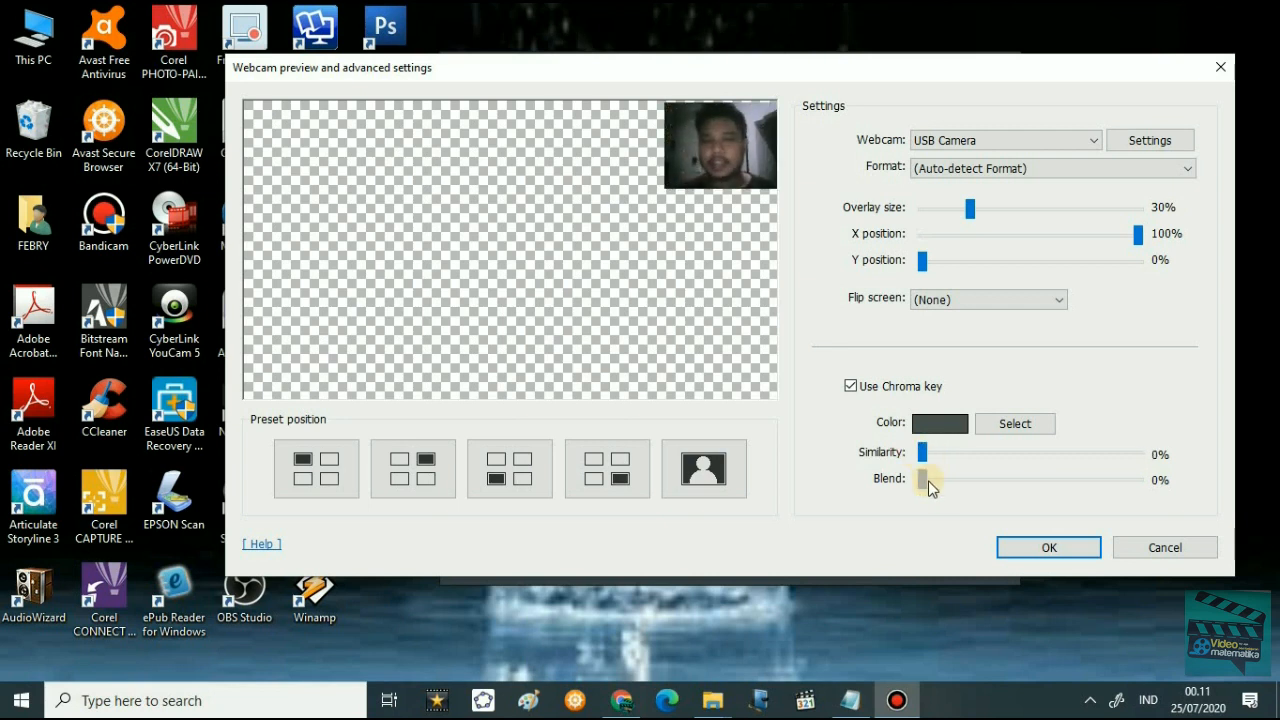
left_click(930, 481)
left_click(958, 481)
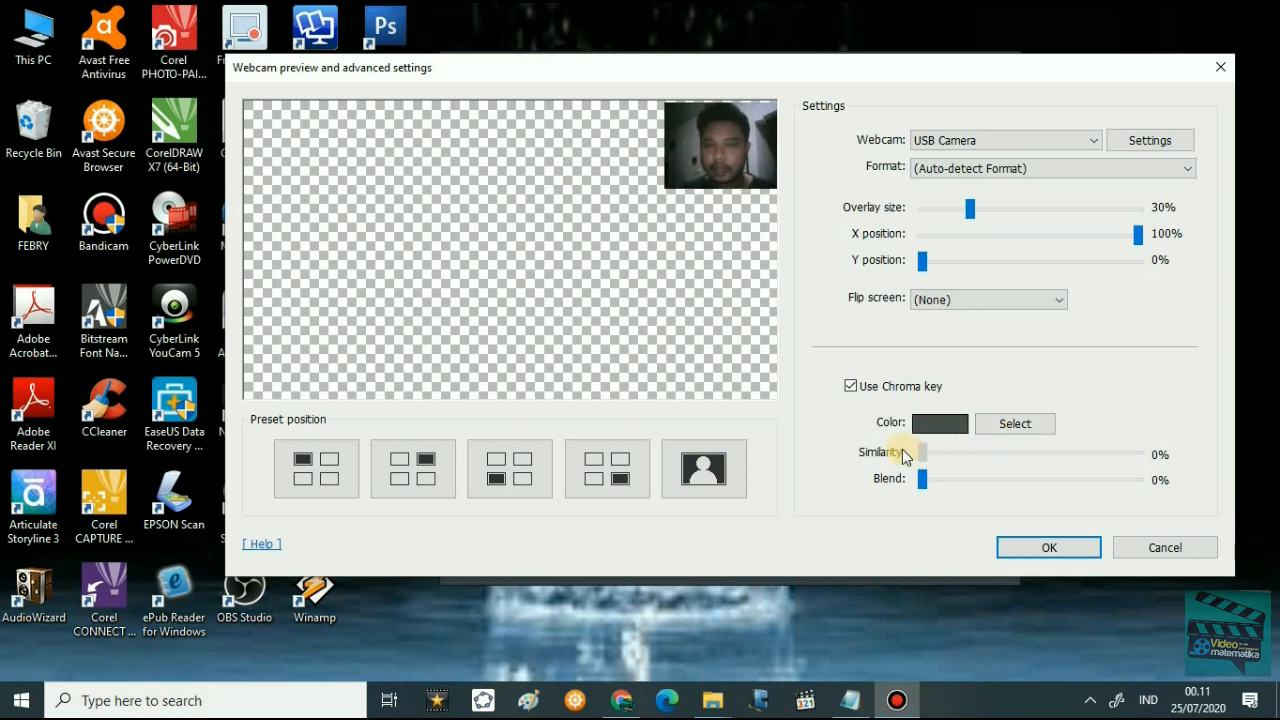
left_click(849, 388)
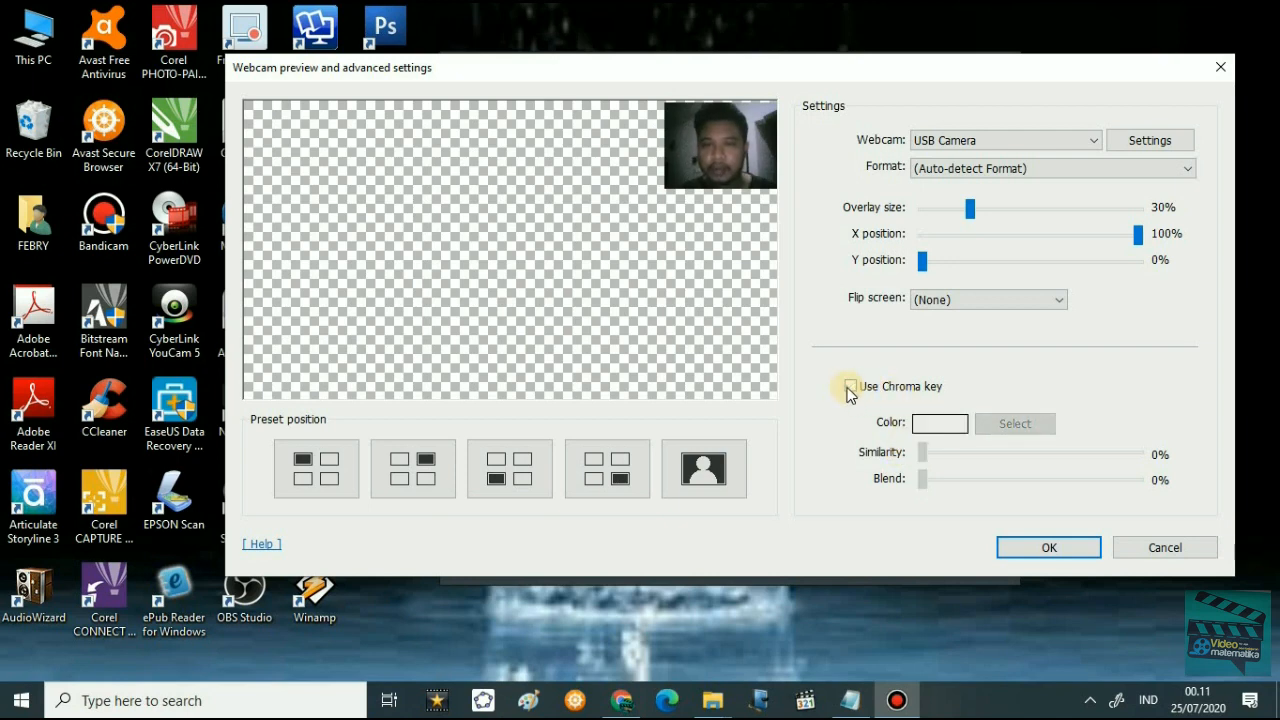
- Accept the advanced webcam settings and save the recording settings
left_click(1053, 547)
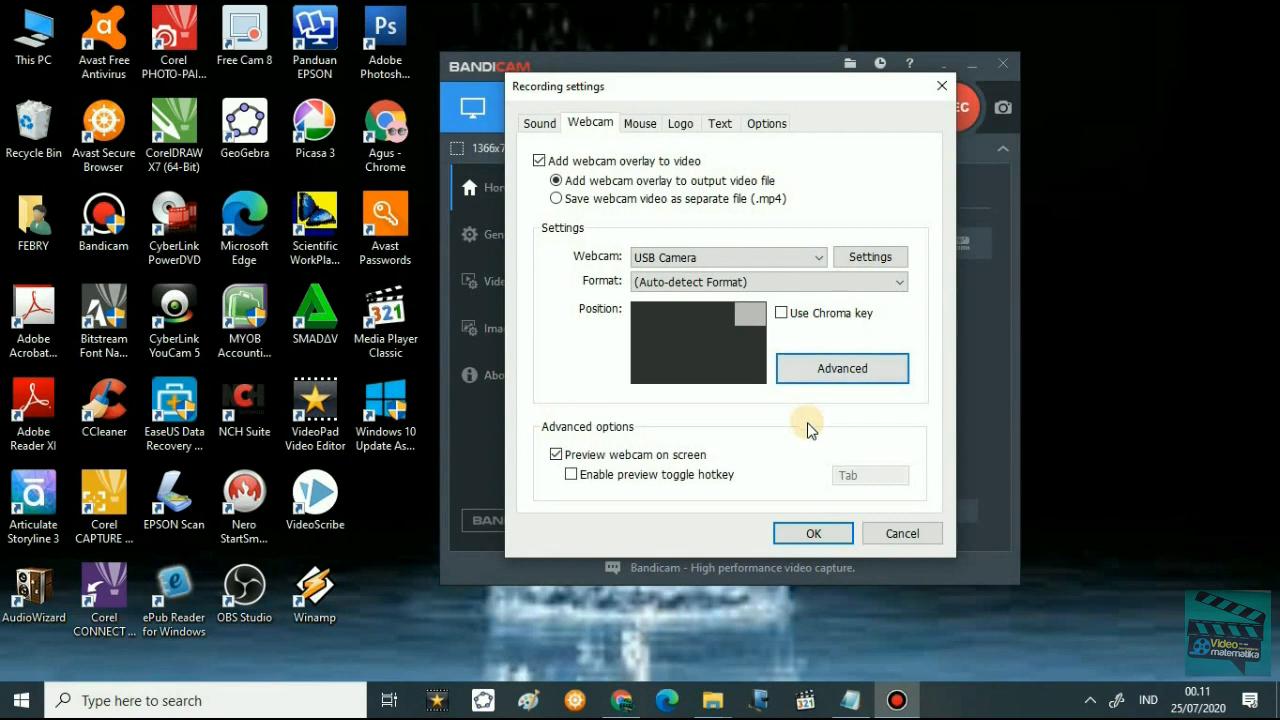
left_click(812, 535)
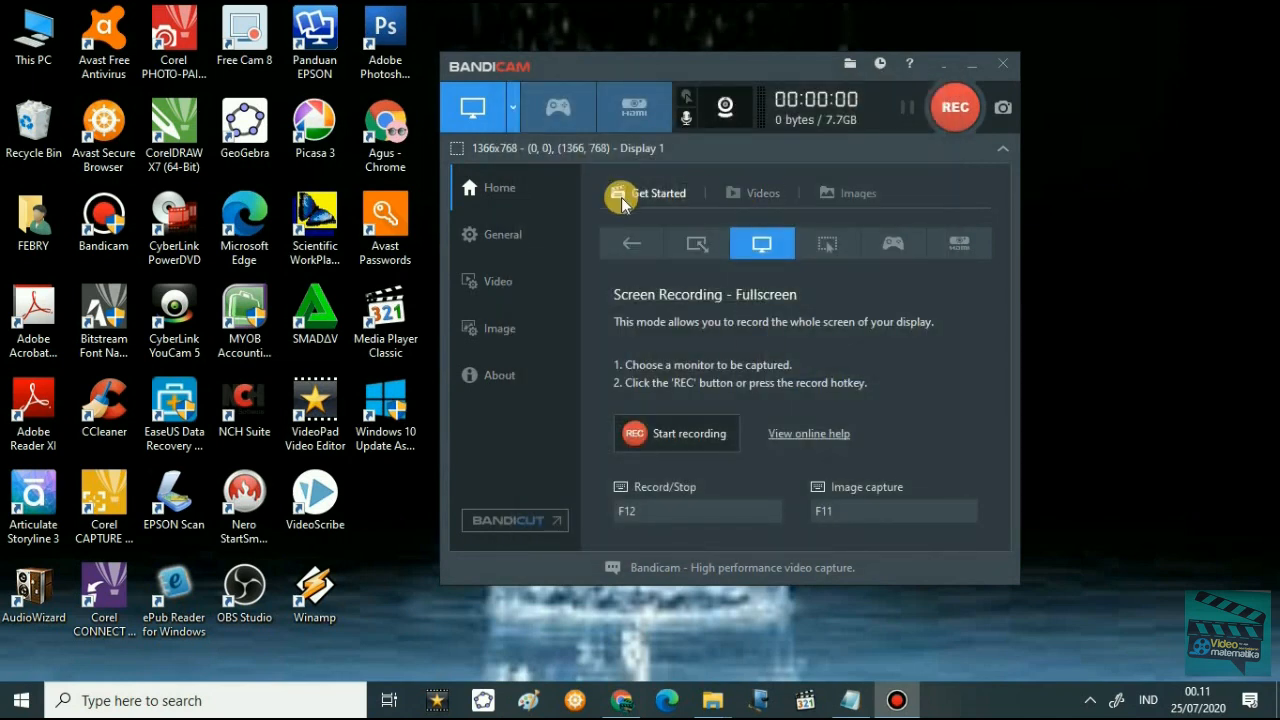
- Open the mouse effects in the recording settings and try Show mouse cursor, switching it on and off again
left_click(686, 118)
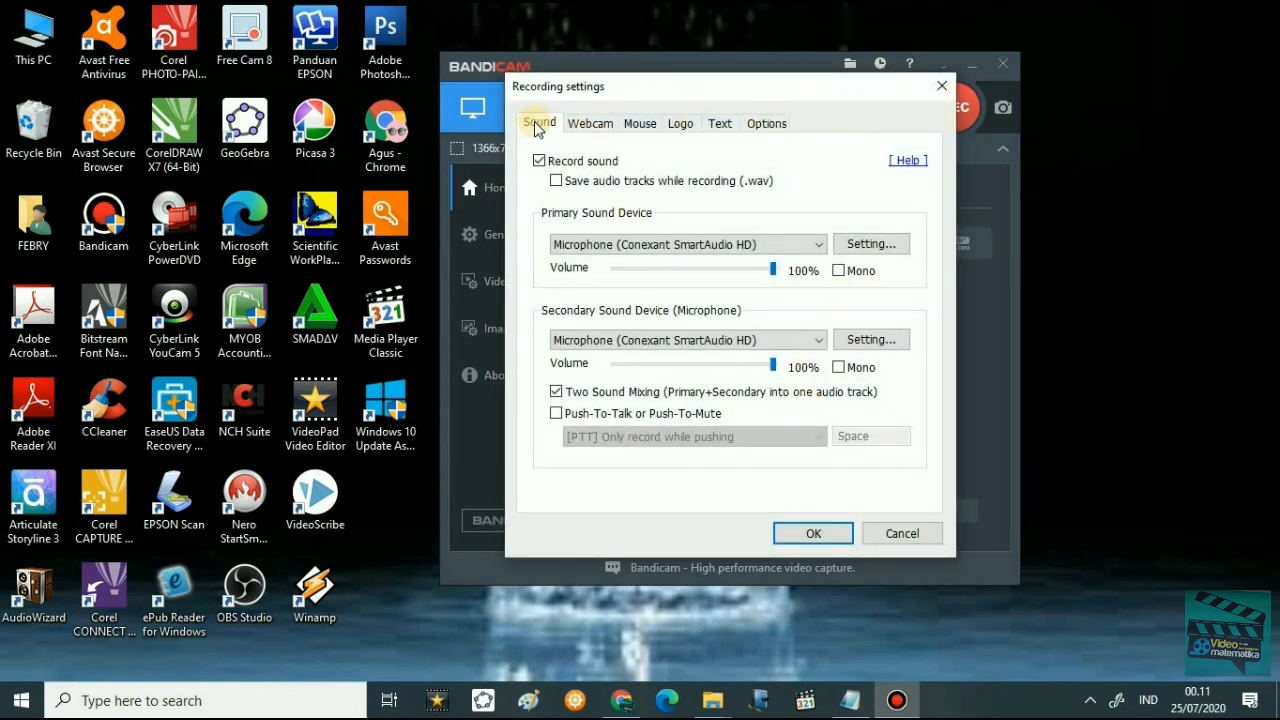
left_click(638, 124)
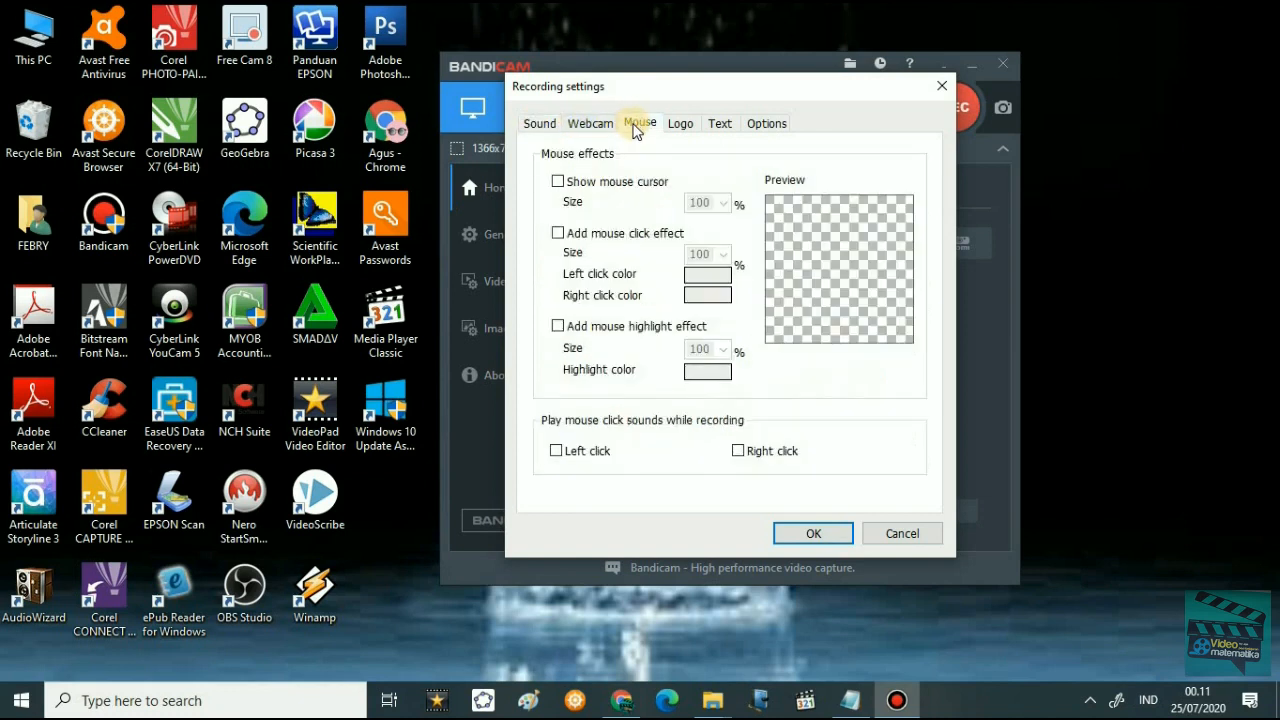
left_click(558, 182)
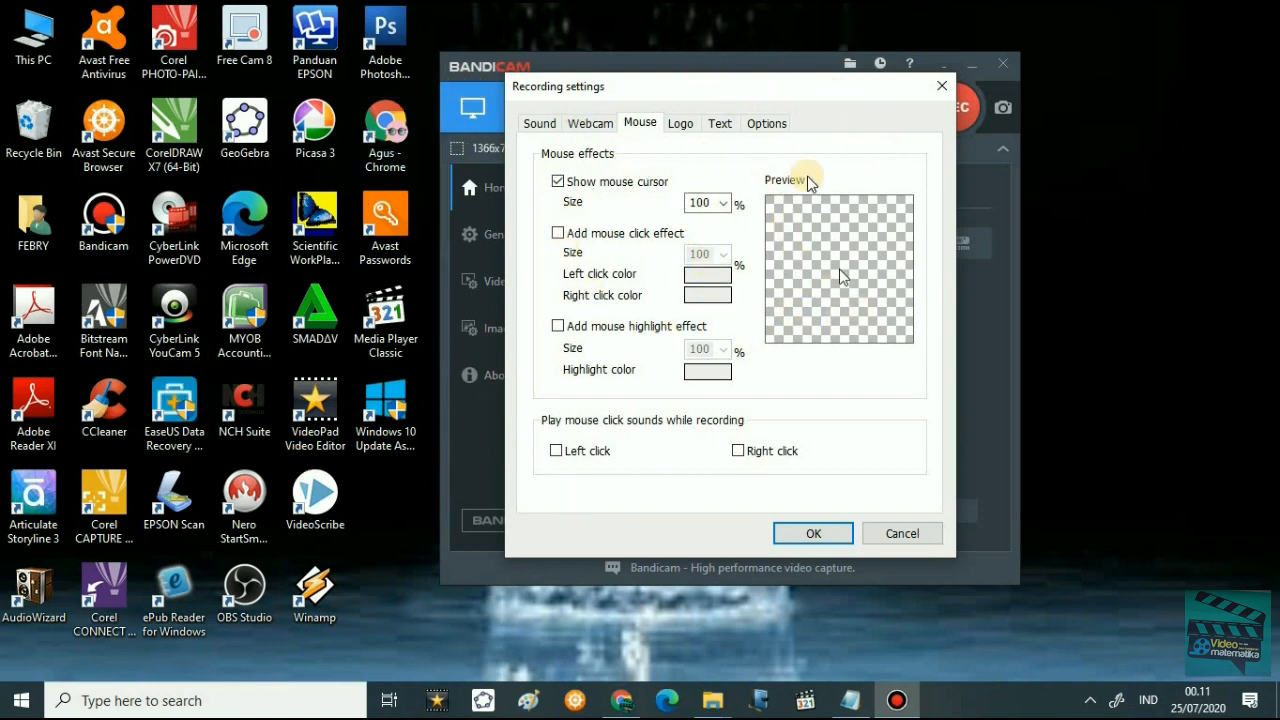
left_click(558, 182)
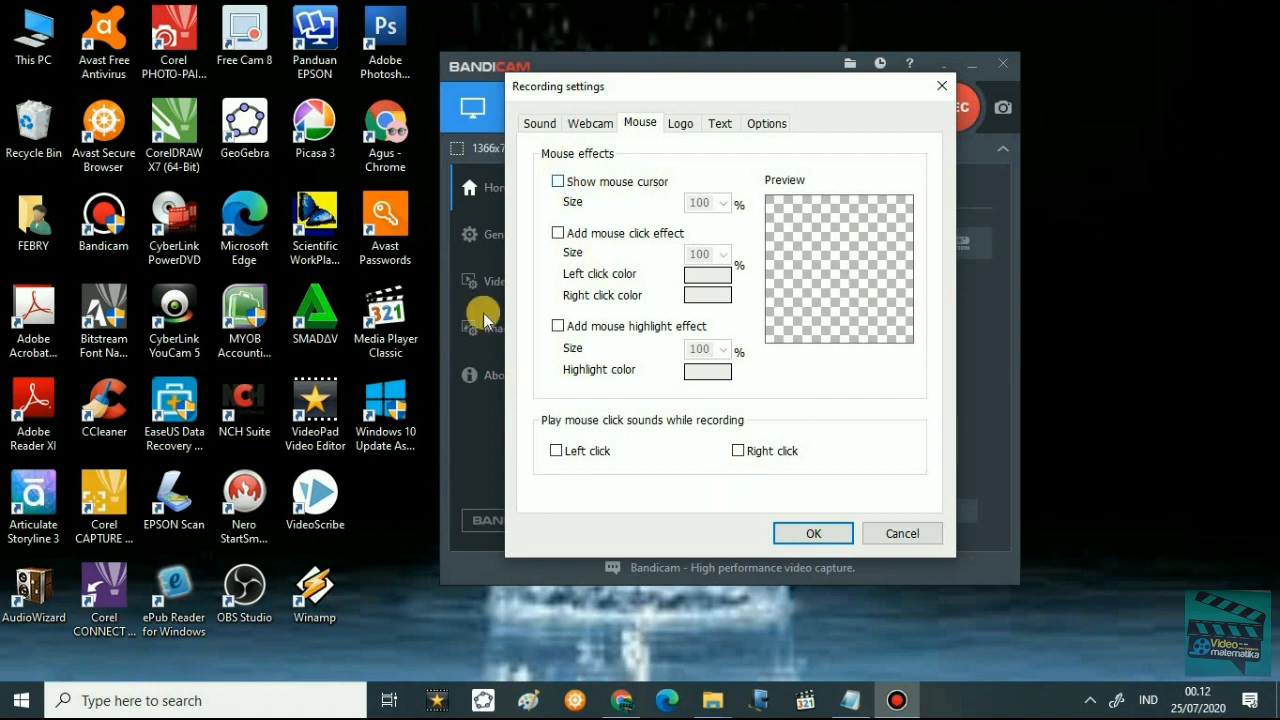
- Enable Show mouse cursor and the mouse click effect, and play click sounds for both left and right clicks
left_click(558, 182)
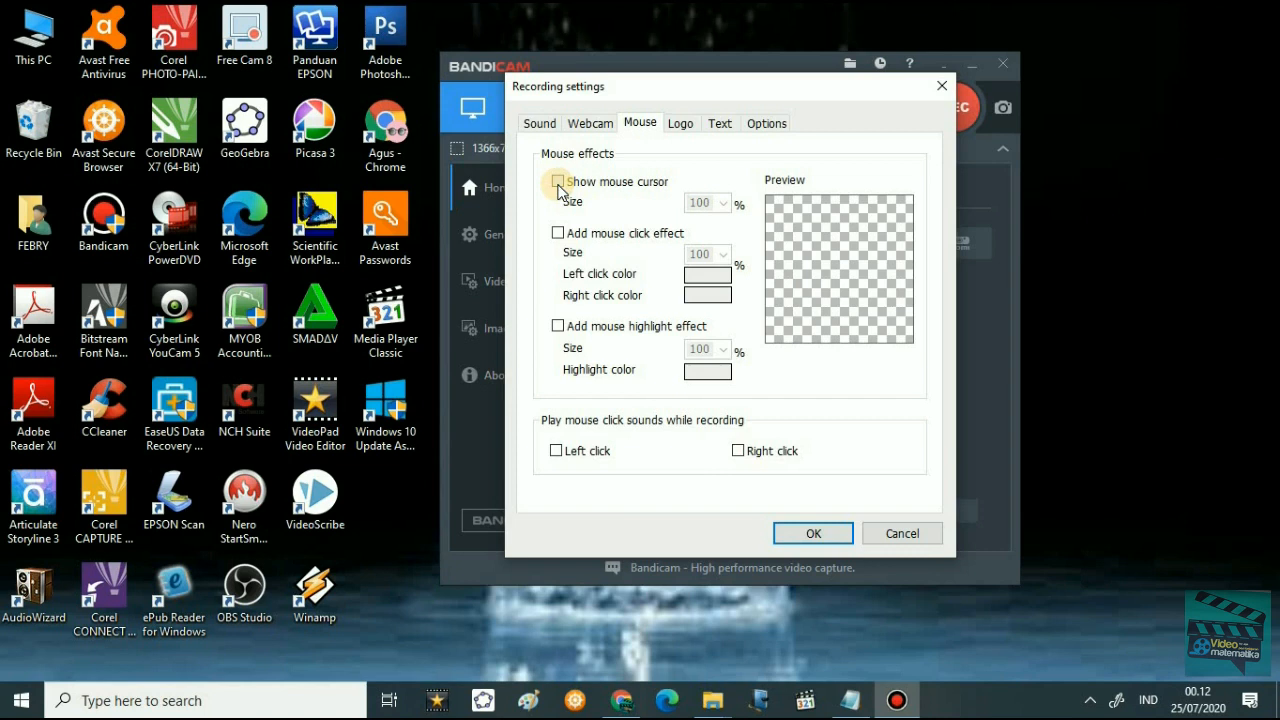
left_click(558, 234)
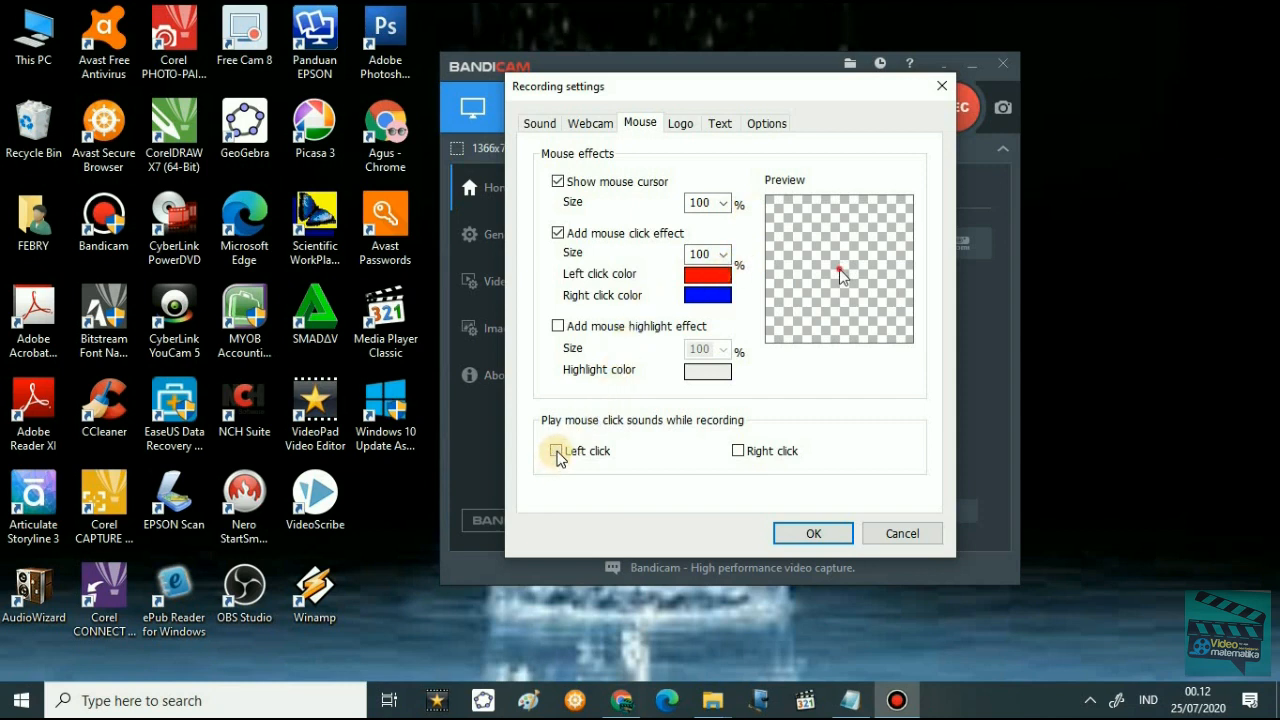
left_click(557, 451)
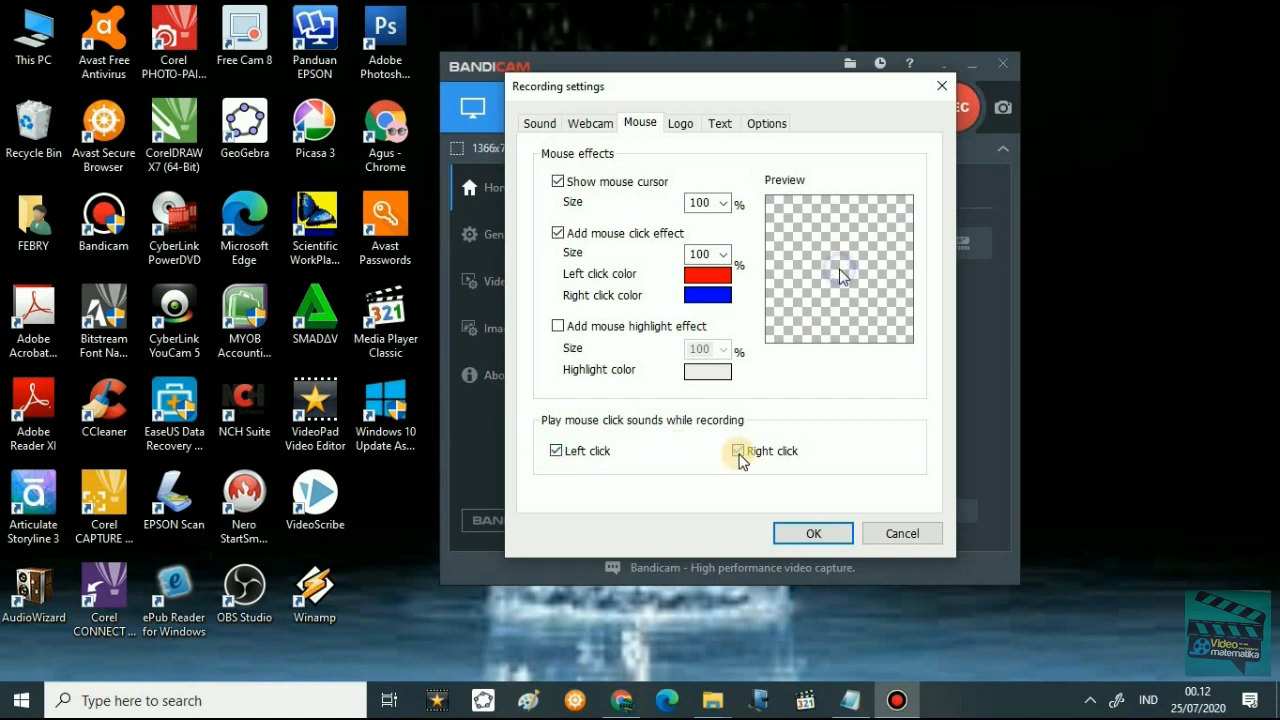
left_click(740, 455)
left_click(560, 237)
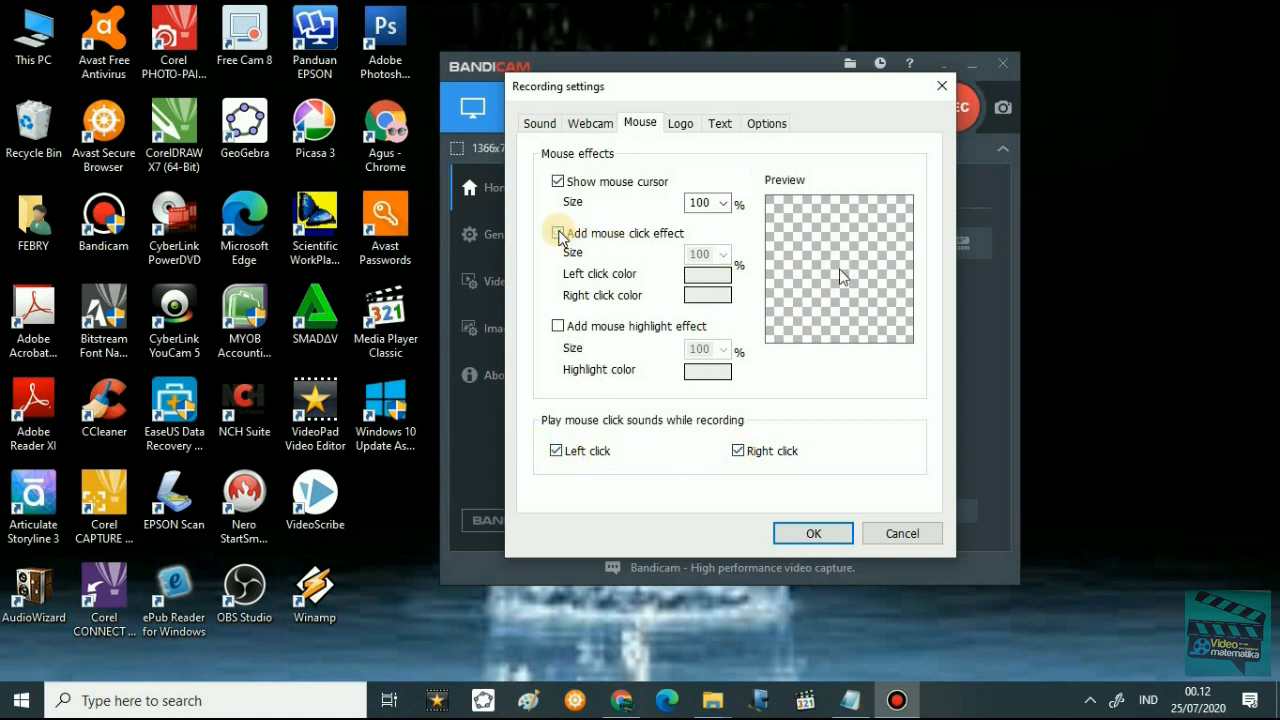
left_click(560, 237)
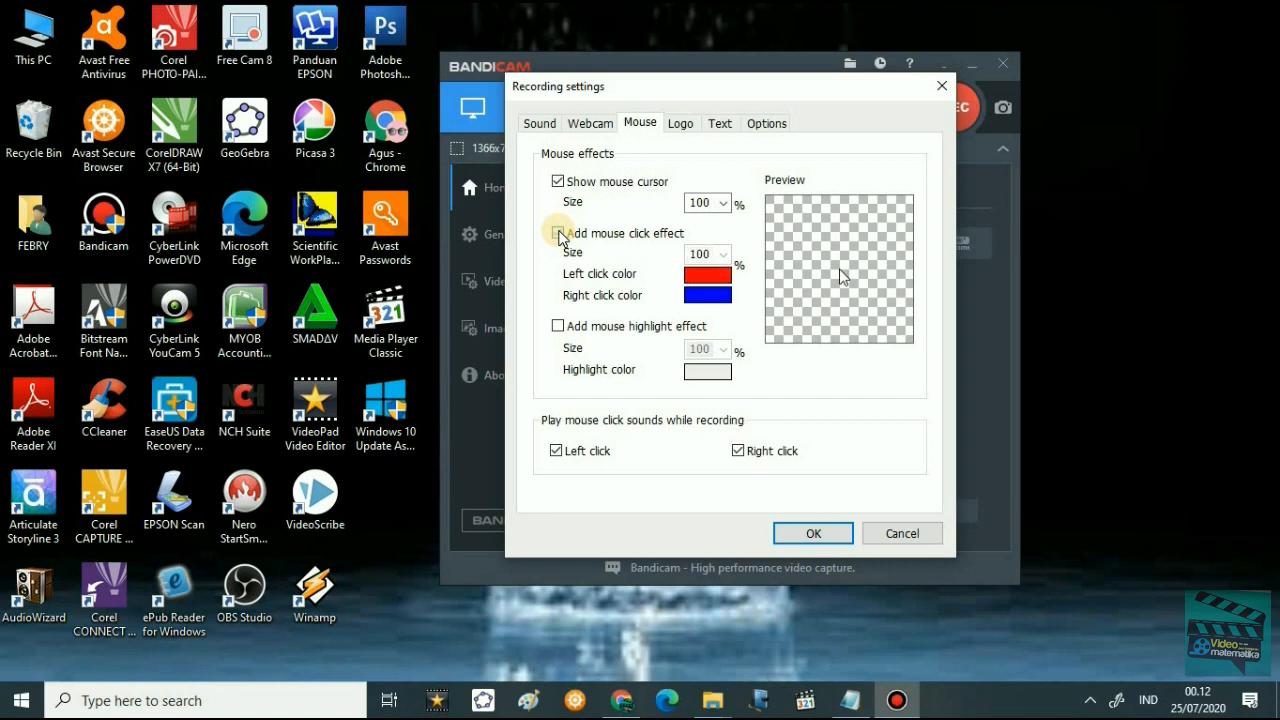
- Add the mouse highlight effect with a bright green highlight color and save the recording settings
left_click(558, 328)
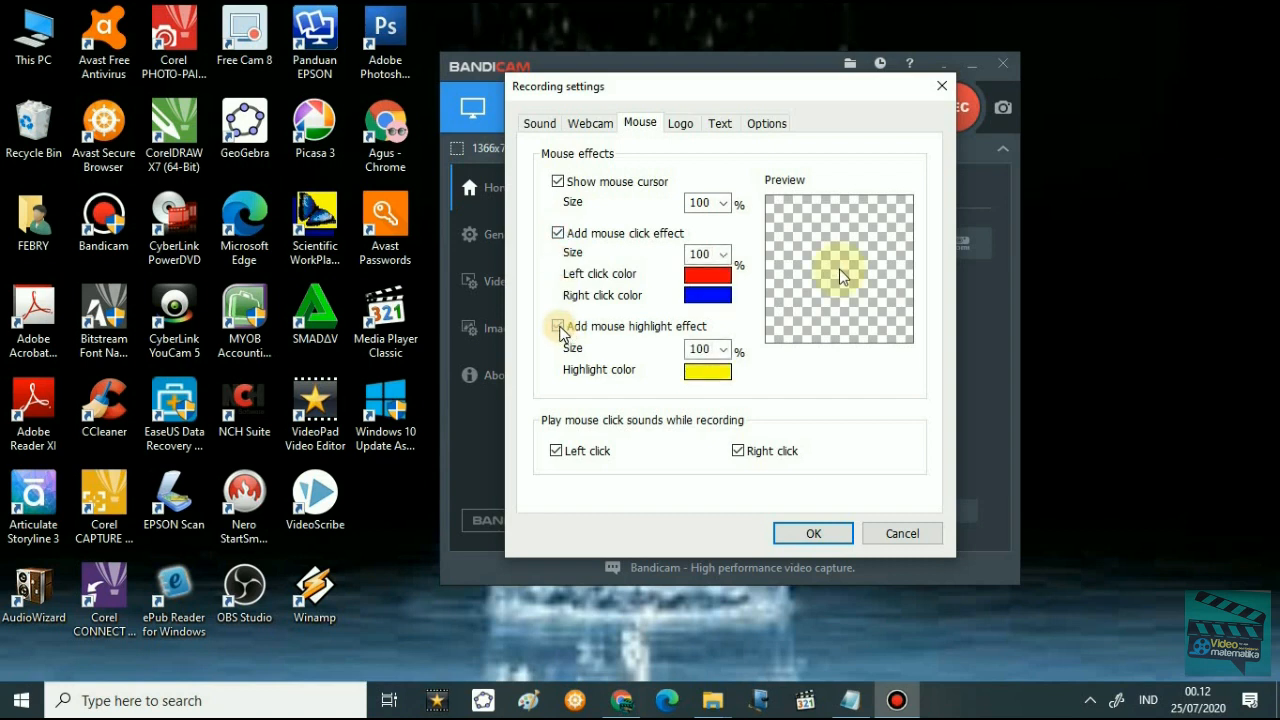
left_click(559, 329)
left_click(559, 329)
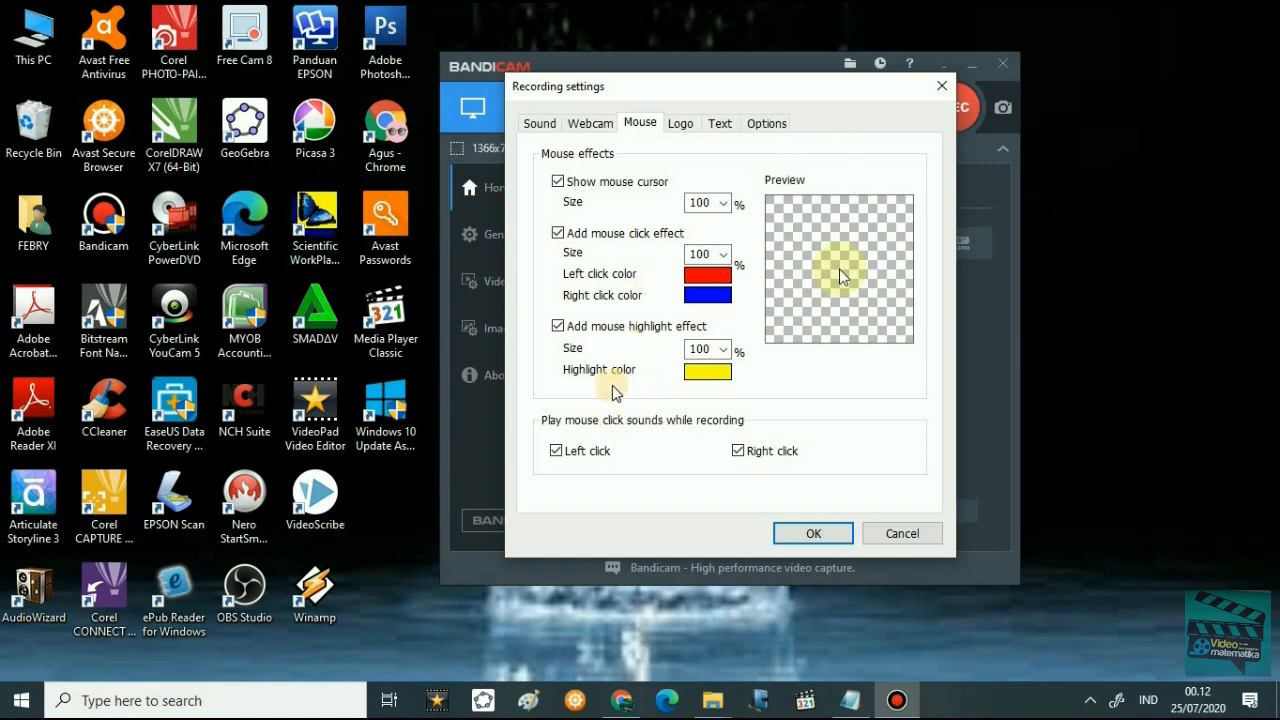
left_click(720, 372)
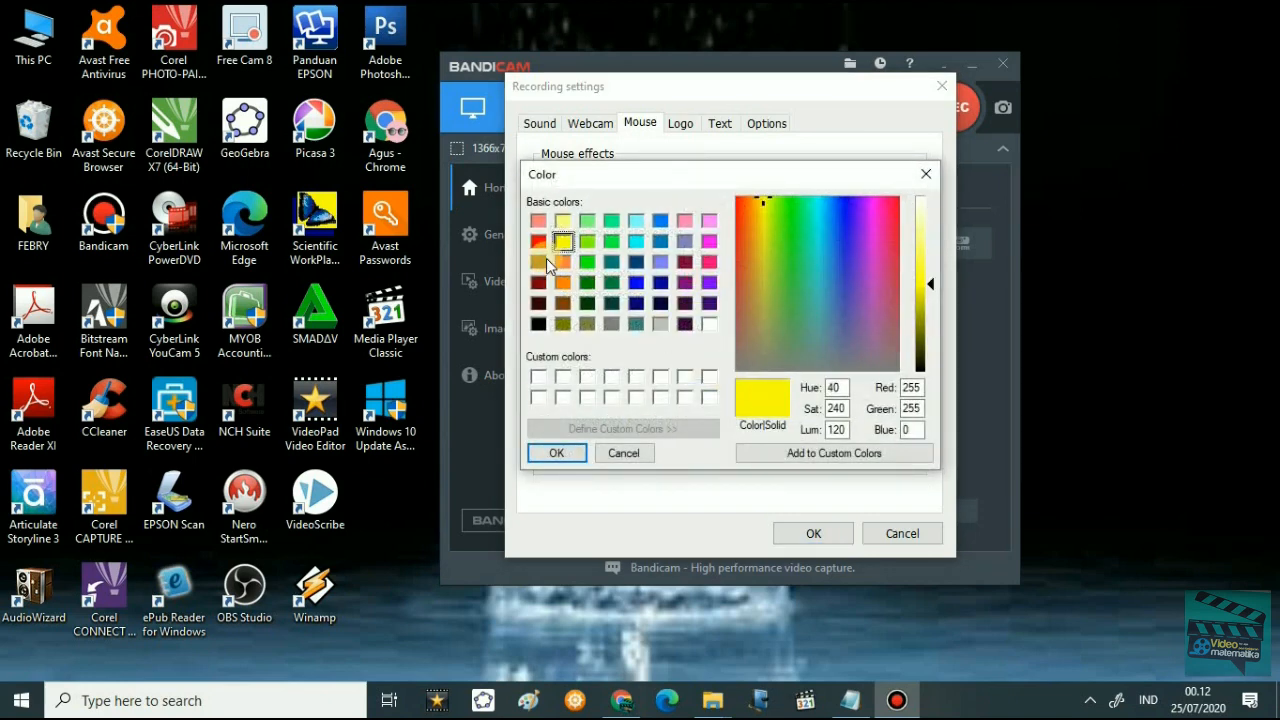
left_click(587, 241)
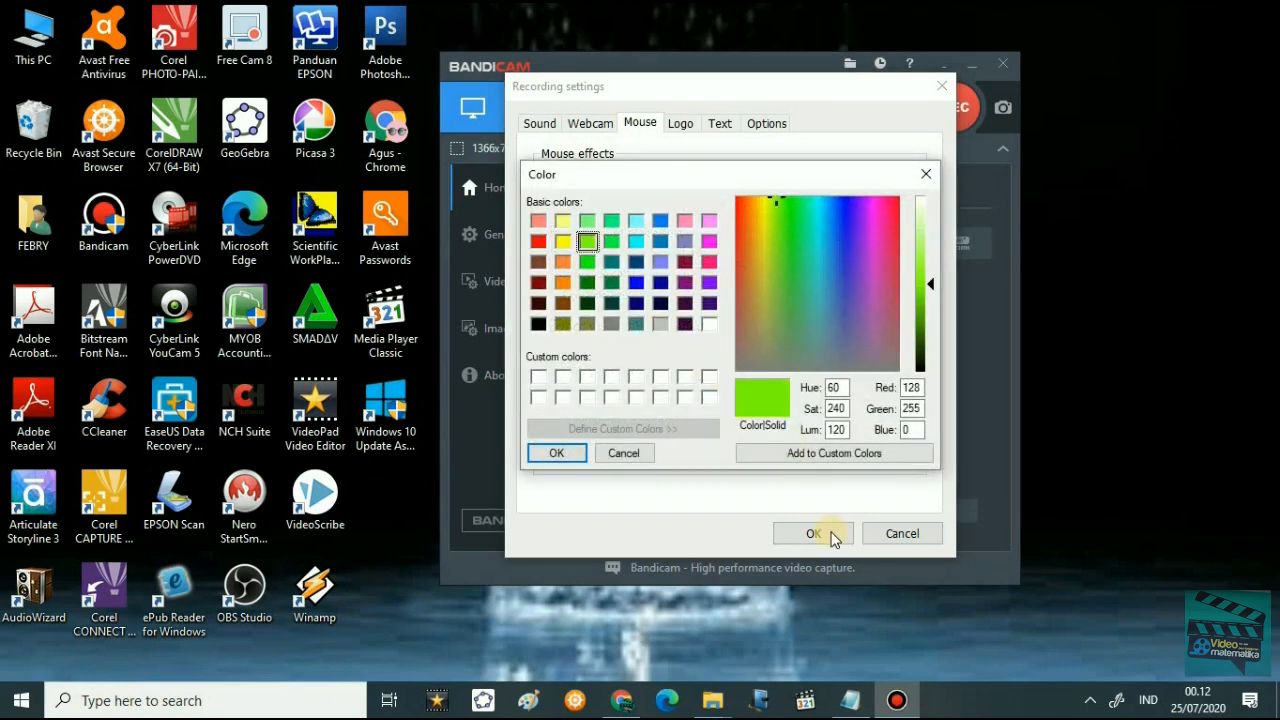
left_click(572, 455)
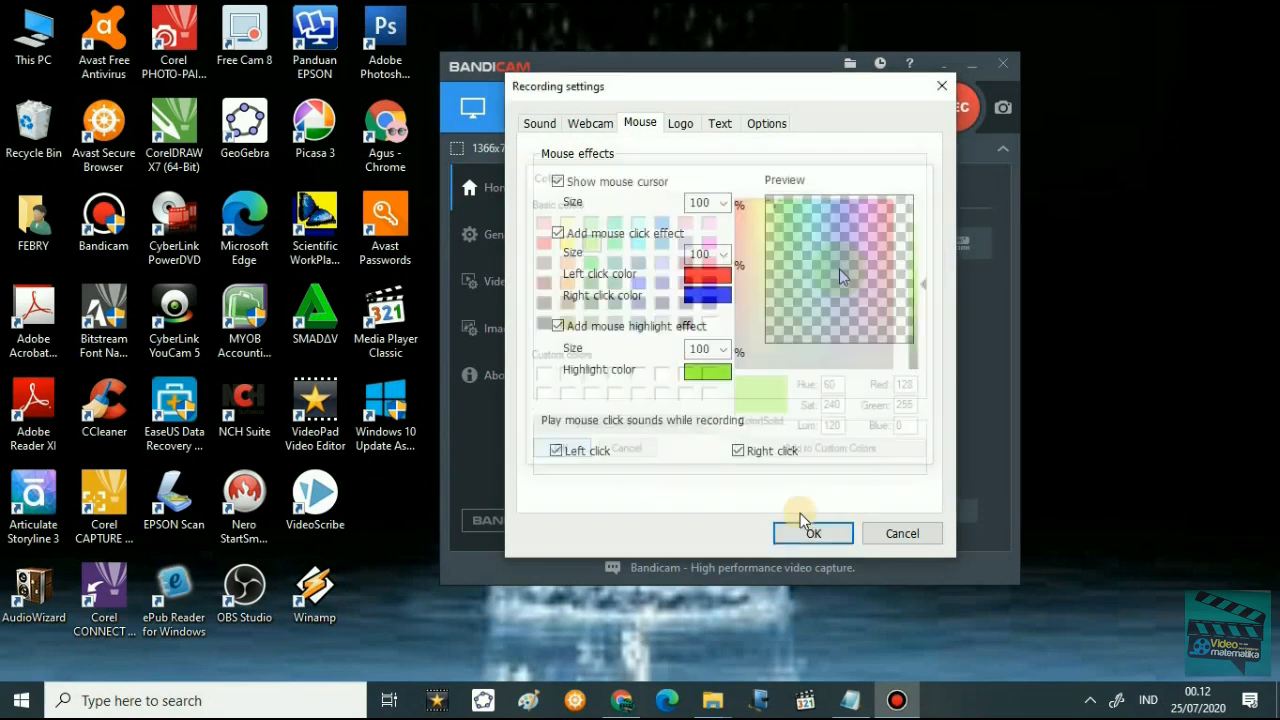
left_click(812, 533)
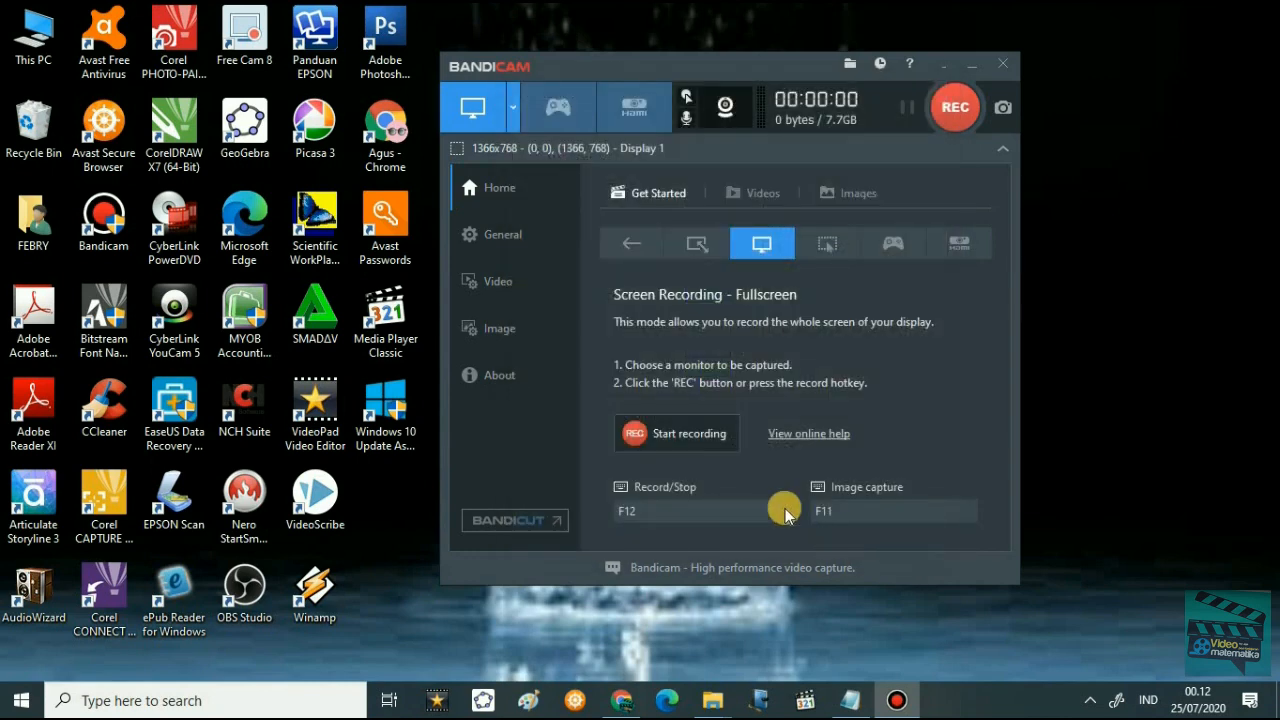
- Reopen the recording settings, go through the webcam and mouse options, and enable the logo overlay for the video
left_click(688, 97)
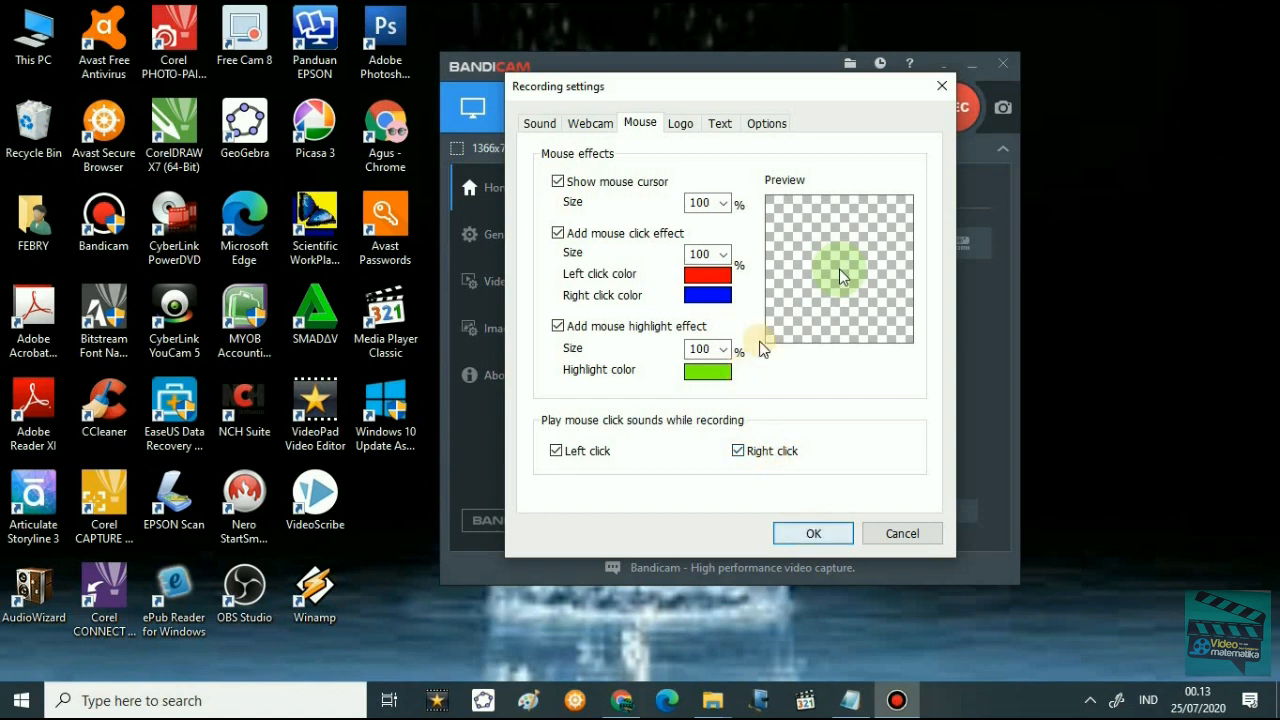
left_click(595, 123)
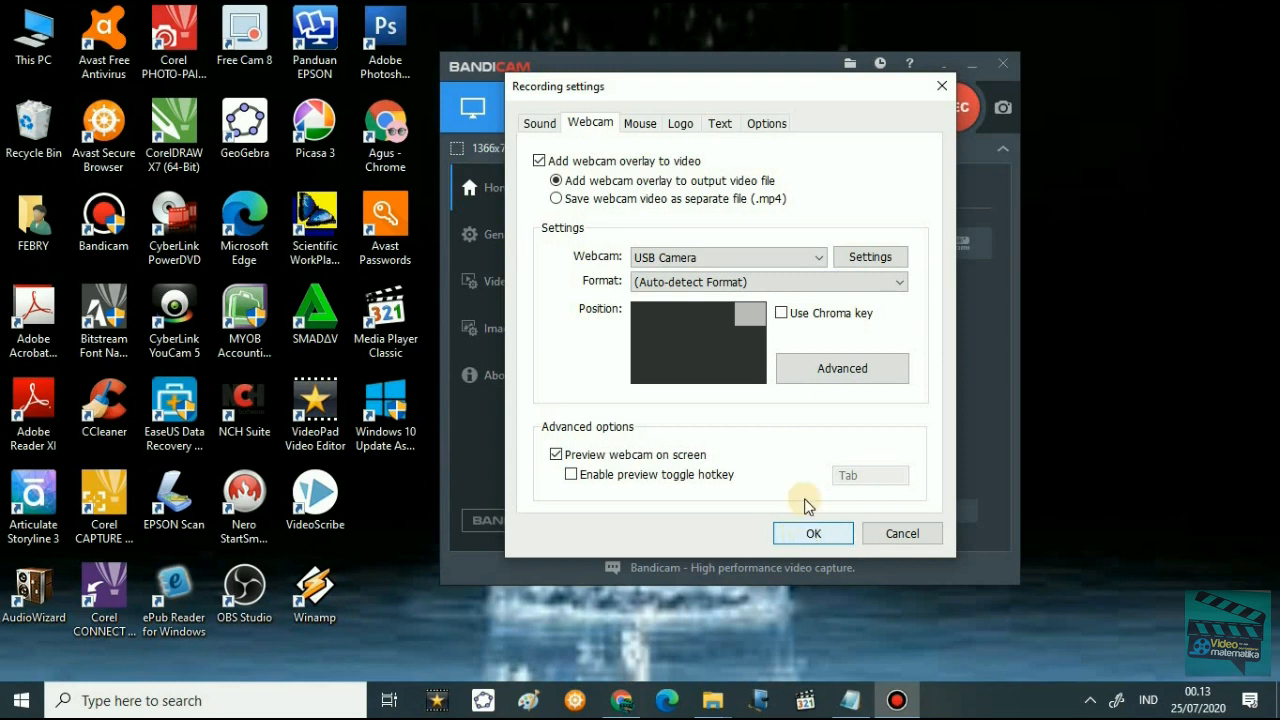
left_click(640, 123)
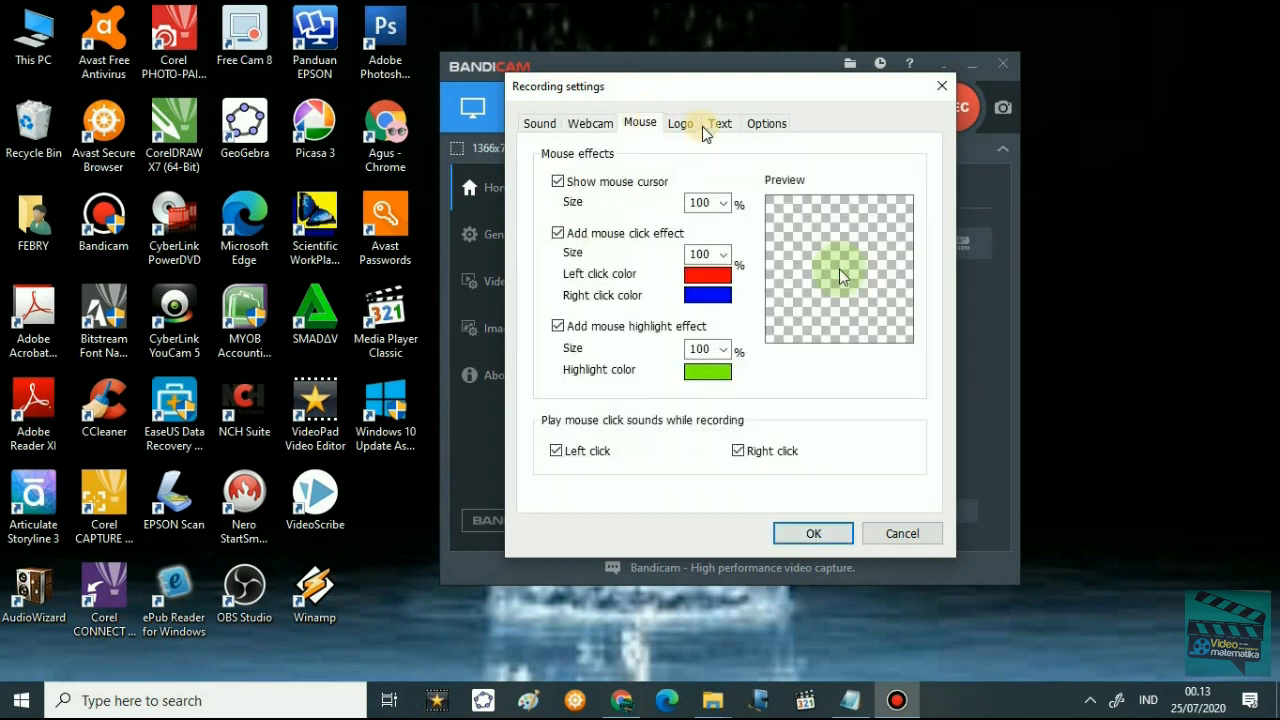
left_click(684, 128)
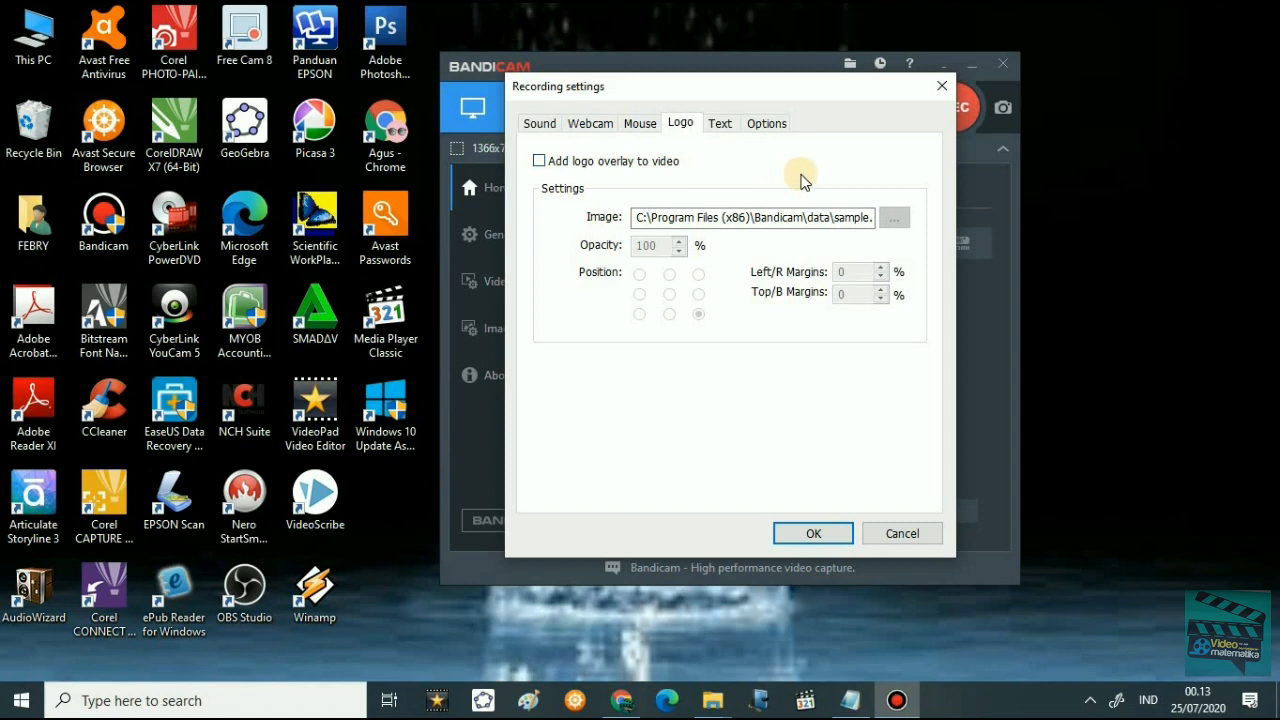
left_click(539, 162)
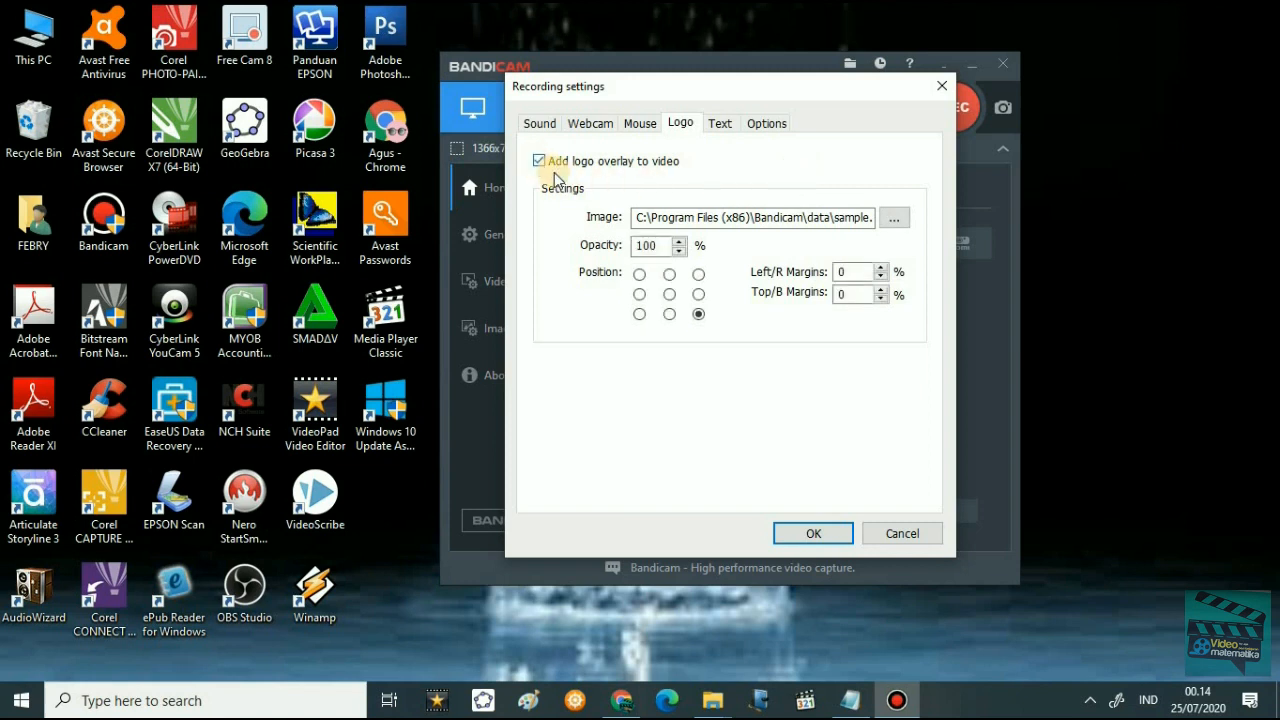
- Try the right-side positions for the logo overlay, ending with the upper-right corner of the video
left_click(699, 275)
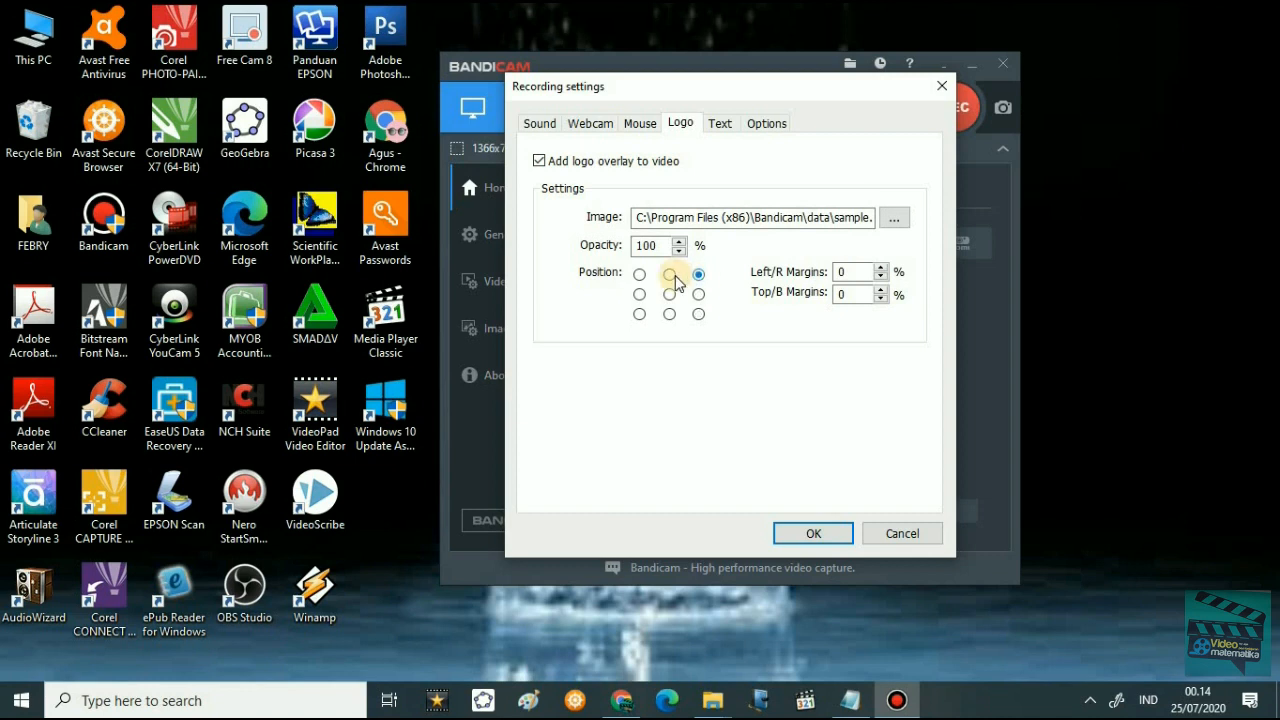
left_click(698, 294)
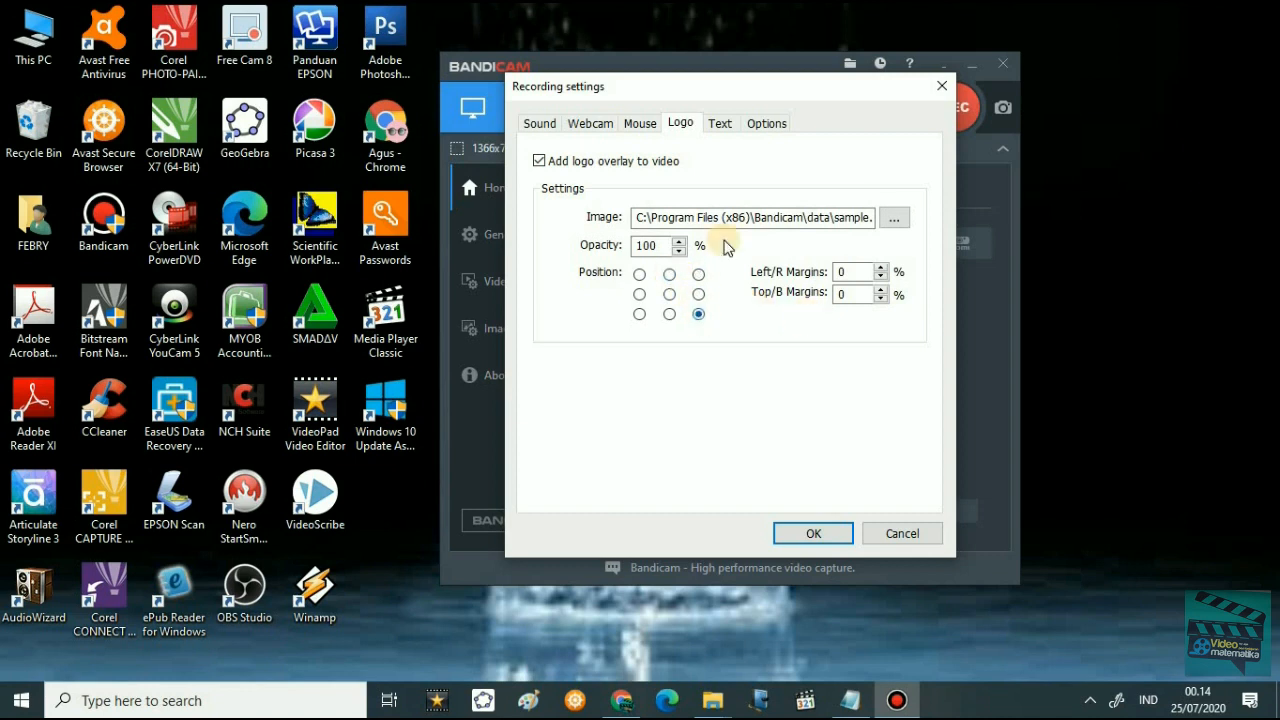
left_click(699, 274)
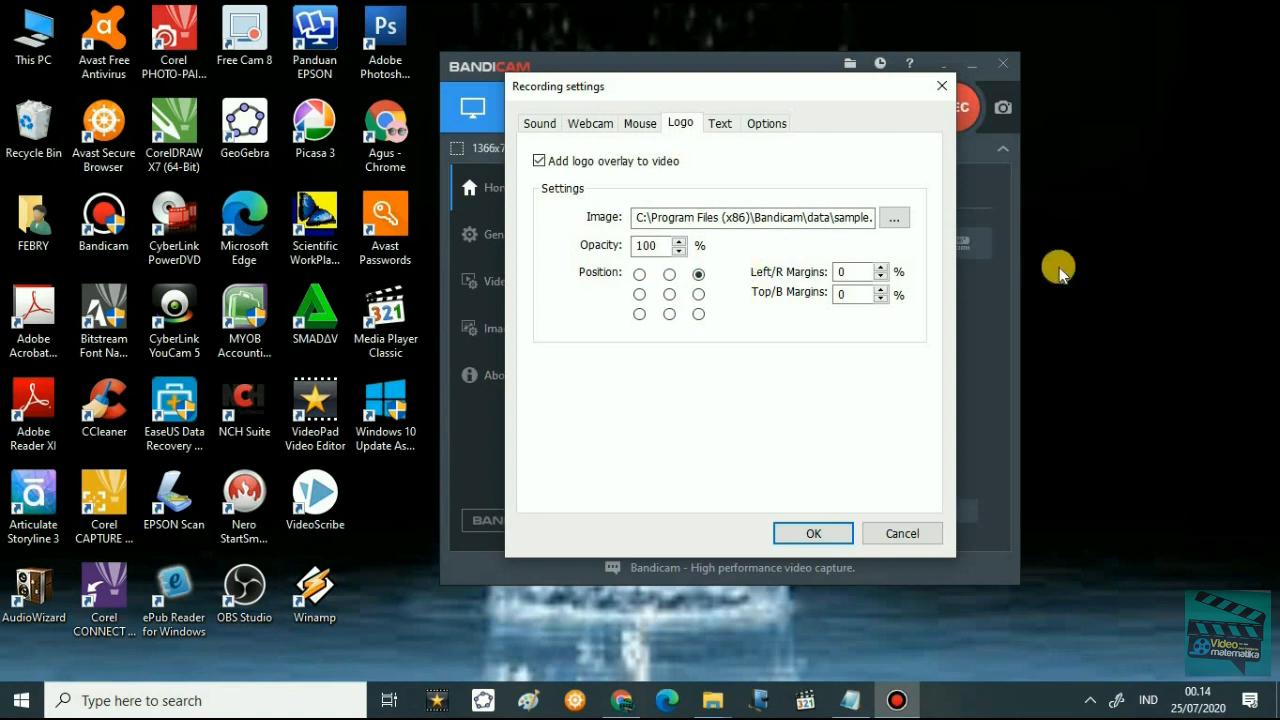
left_click(1096, 268)
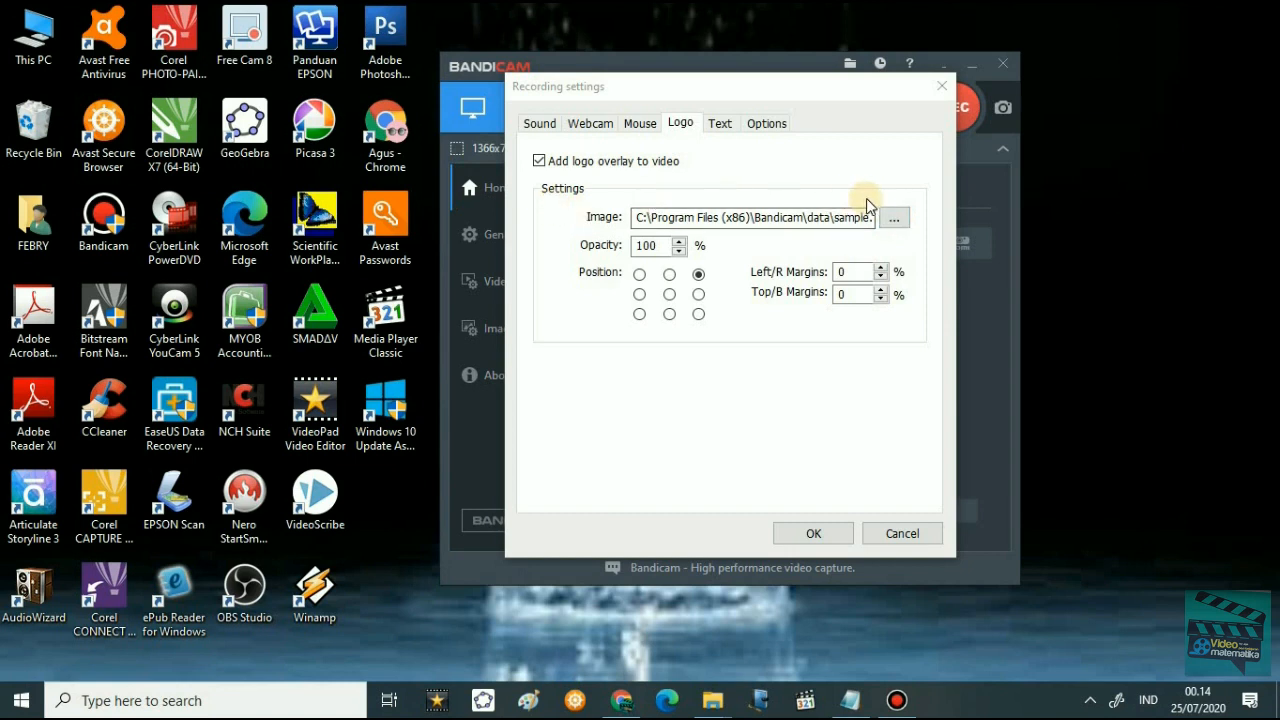
- Browse for the logo overlay's image and select the PNG file logo in the Downloads folder
left_click(894, 224)
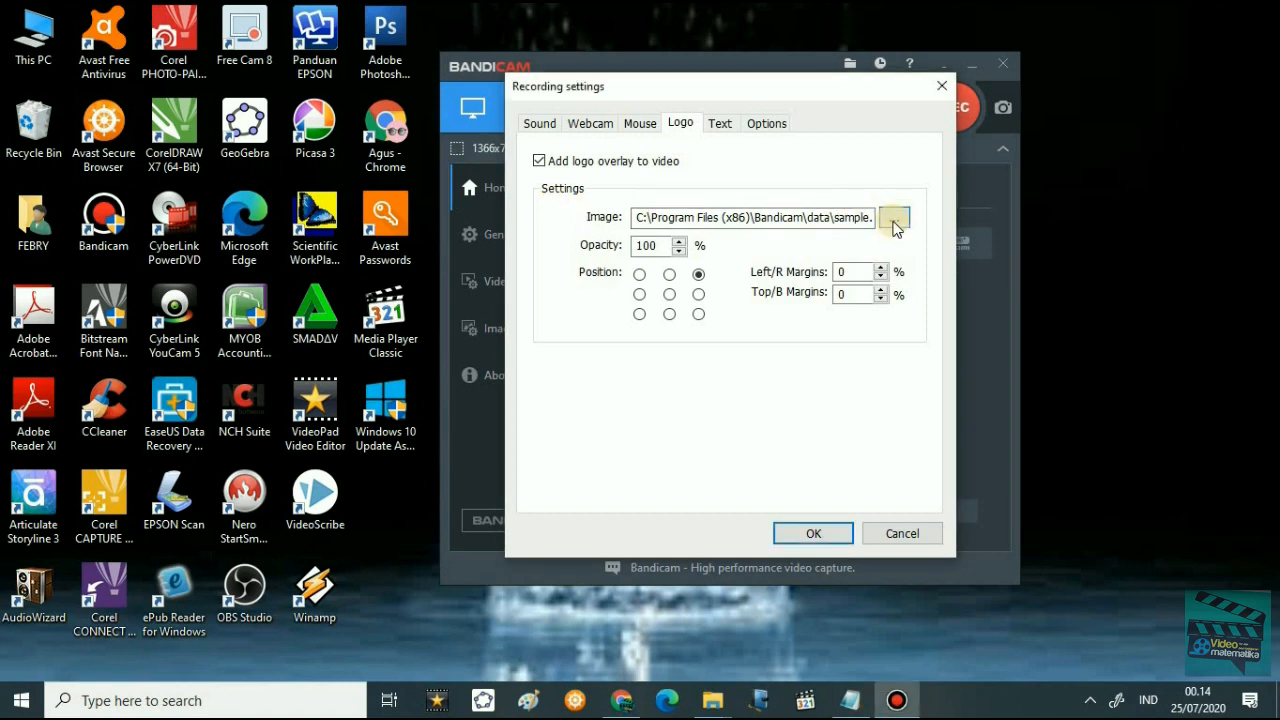
left_click(894, 224)
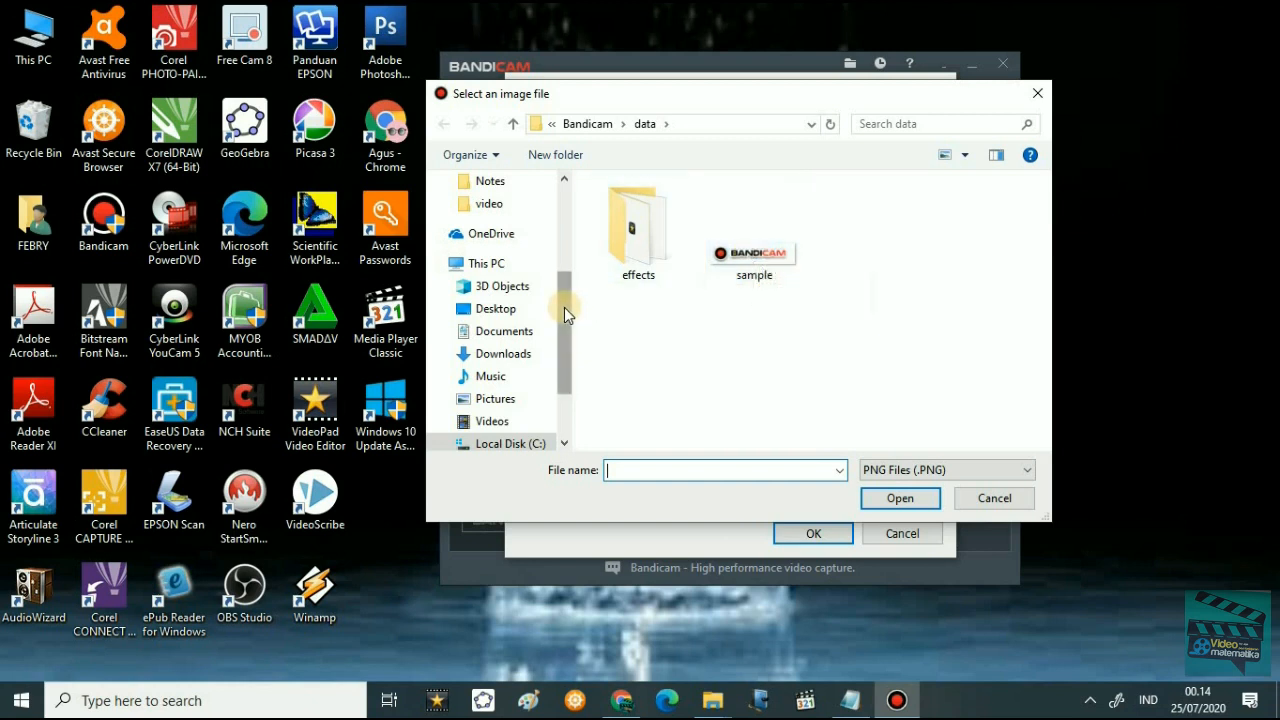
left_click(513, 350)
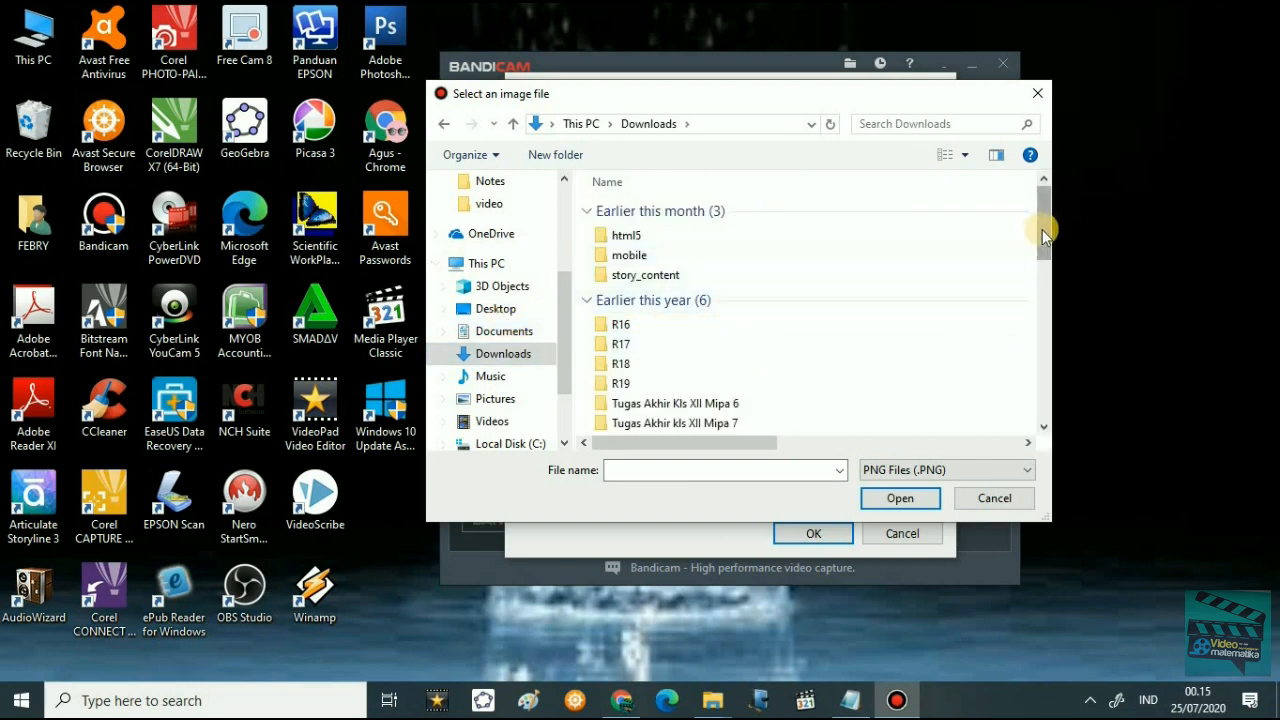
scroll(1043, 250, "down", 3)
scroll(1052, 205, "up", 3)
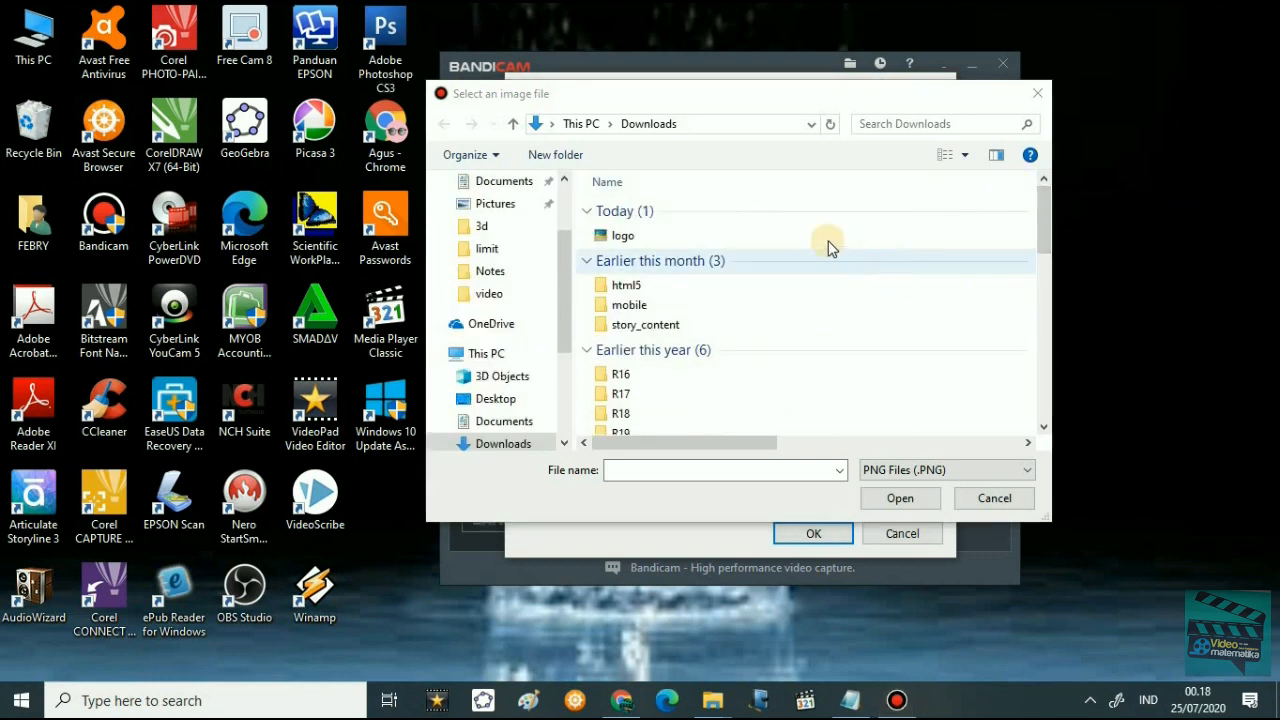
left_click(686, 242)
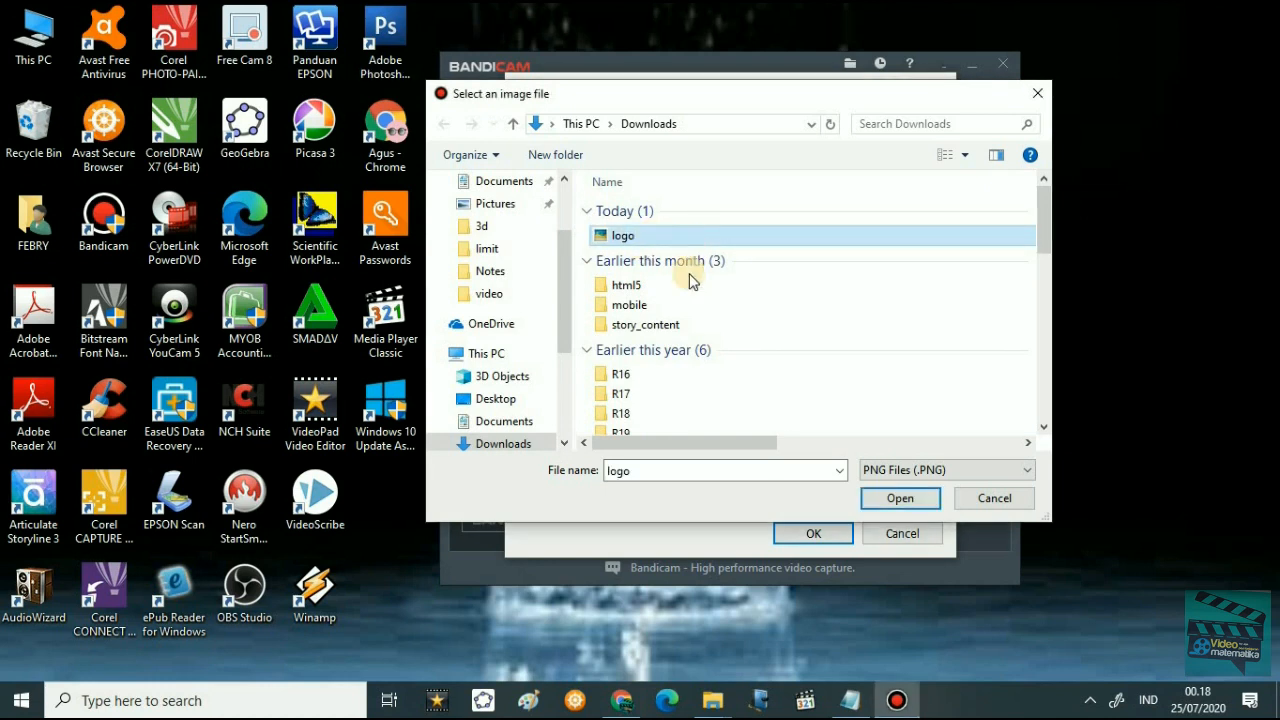
- Try the All Files filter while choosing the logo image and restore the PNG Files filter
left_click(912, 473)
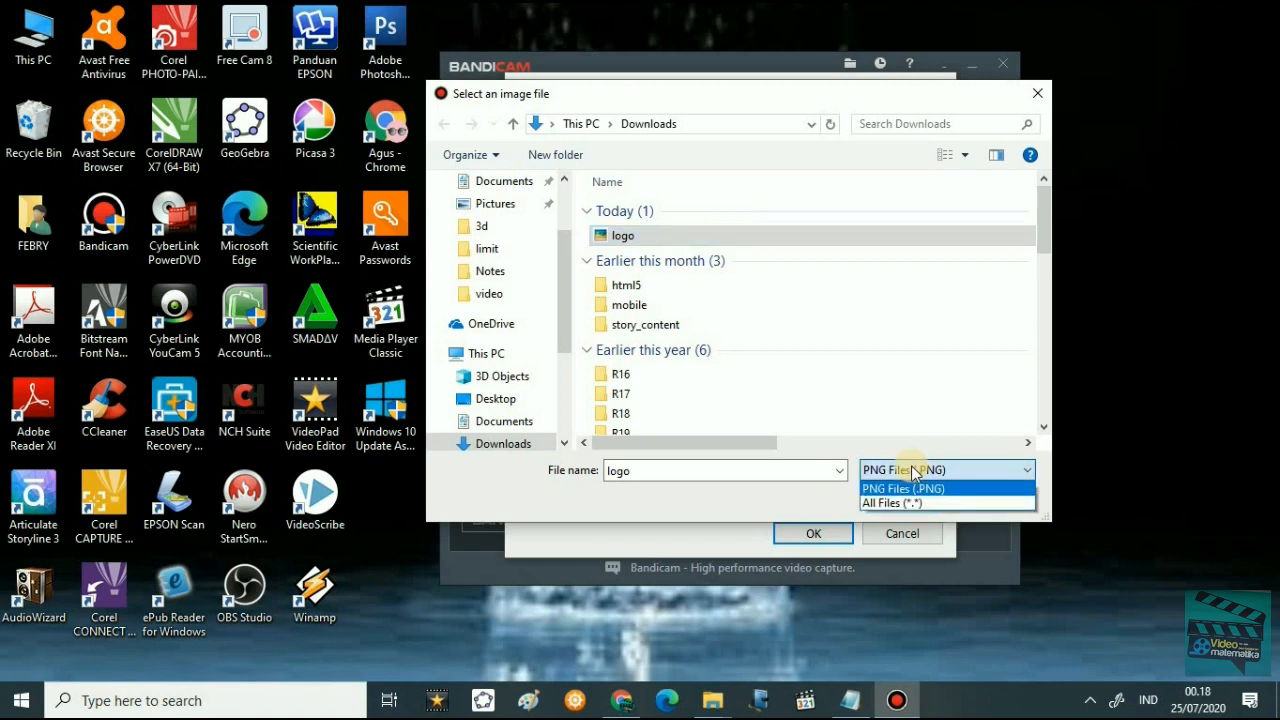
left_click(888, 497)
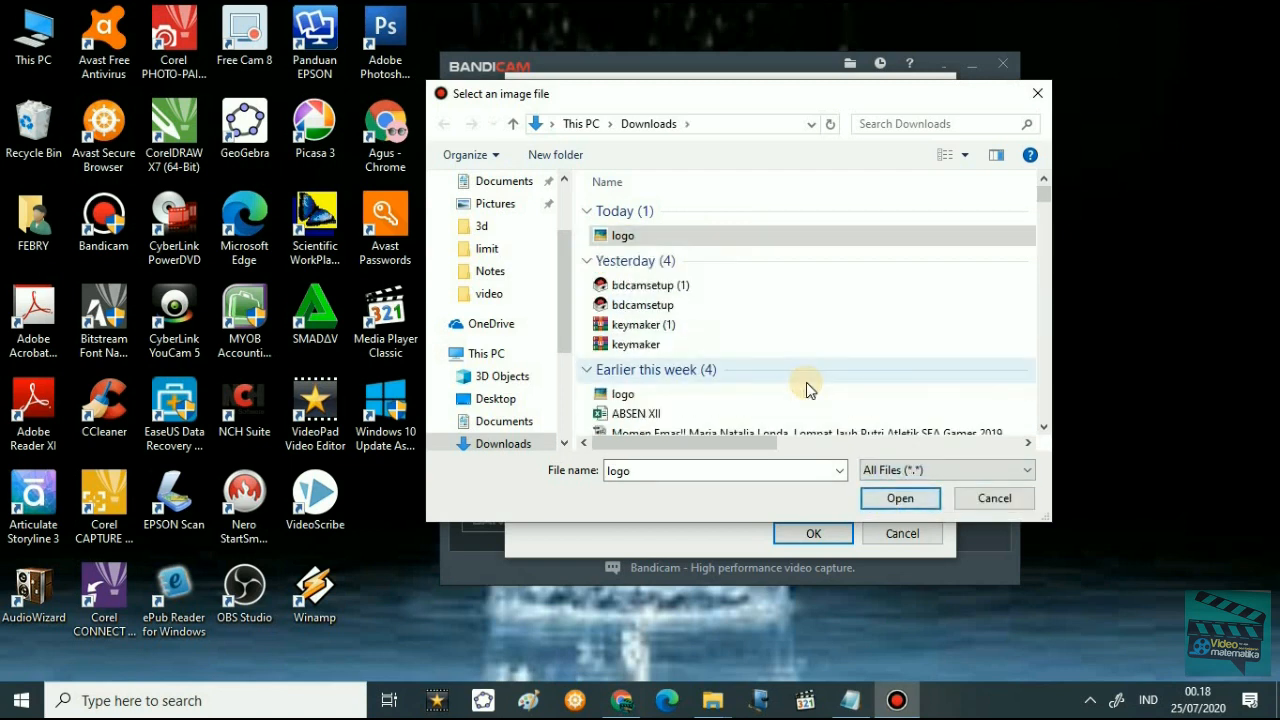
left_click(645, 240)
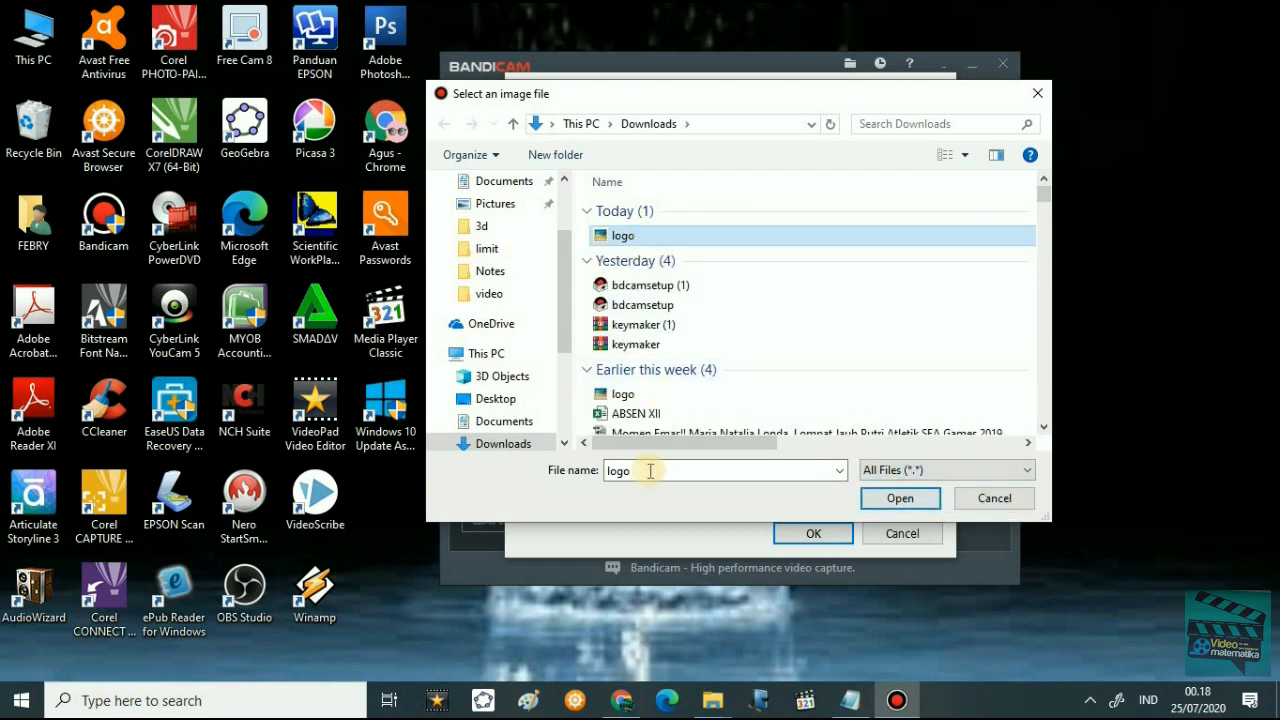
left_click(890, 475)
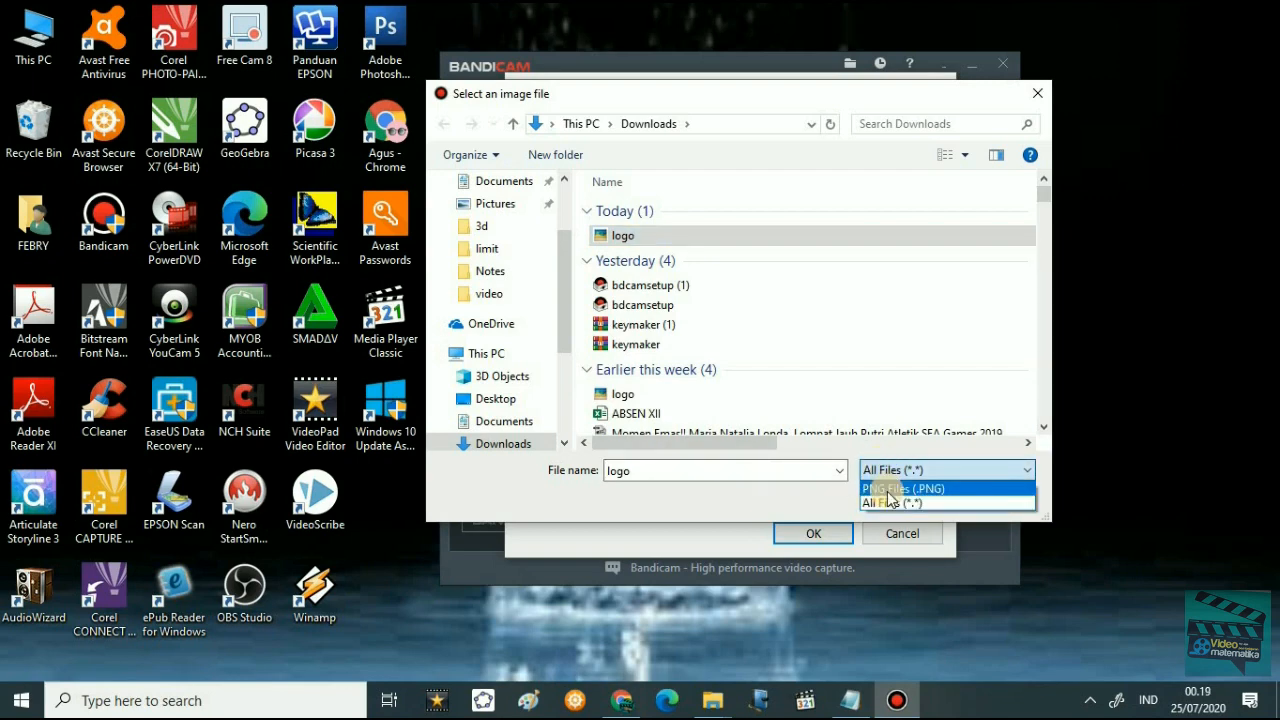
left_click(888, 490)
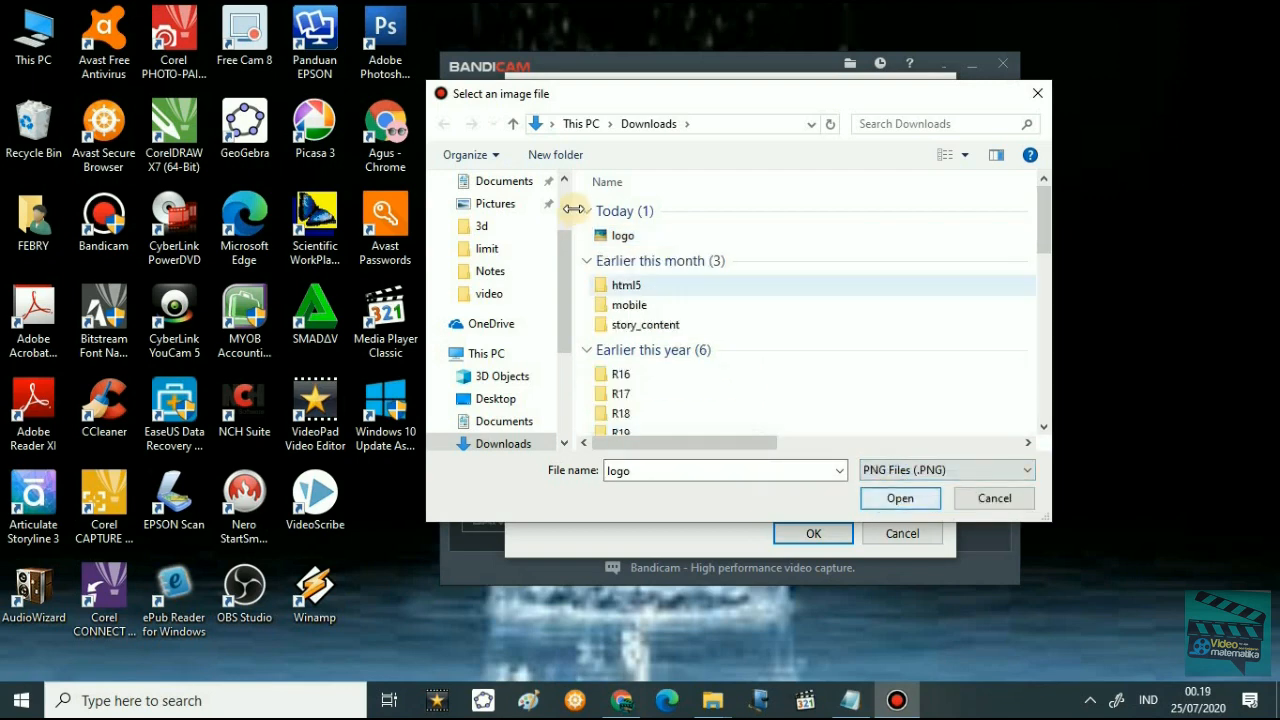
- Load the chosen logo image and position it in the upper-left corner of the video
left_click(880, 498)
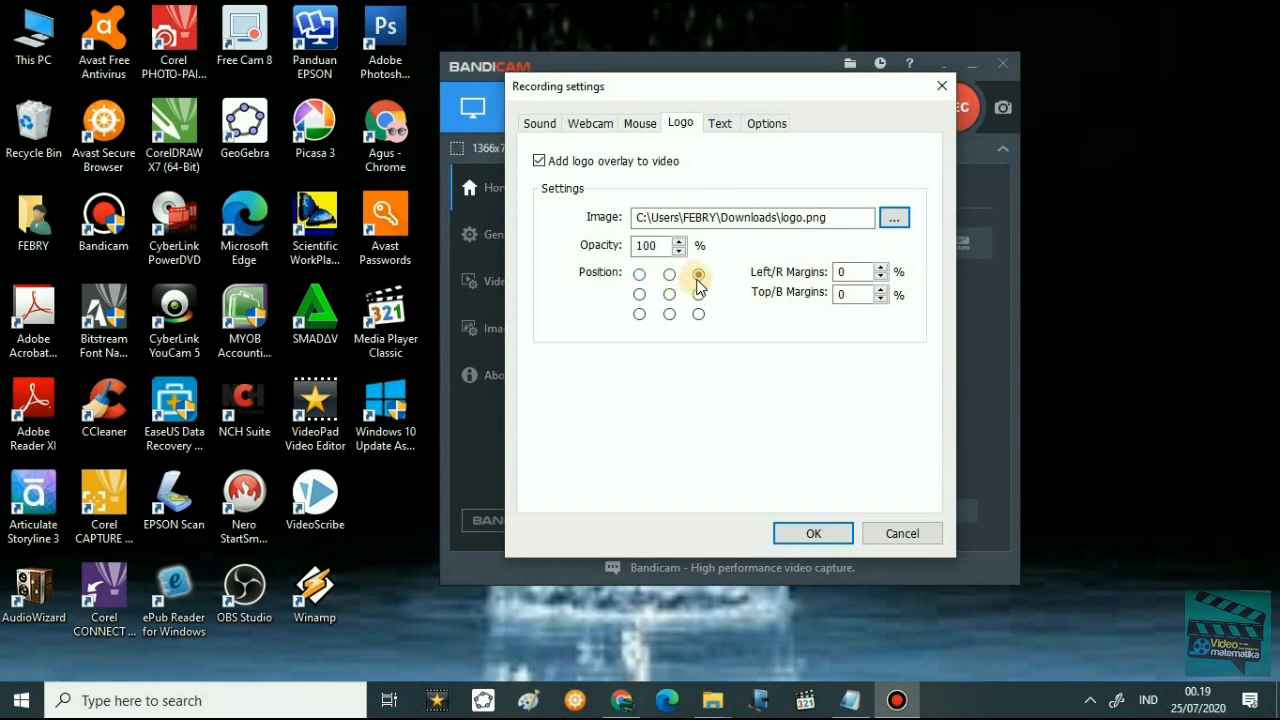
left_click(641, 275)
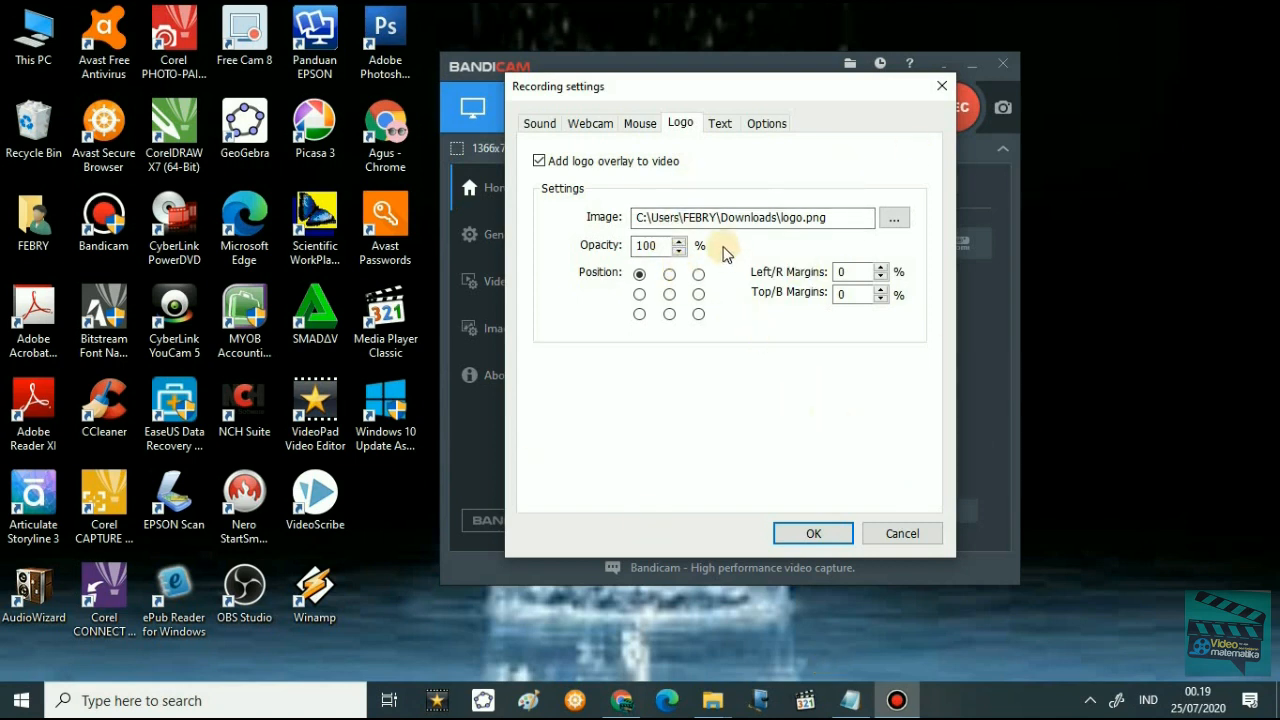
- Review the text overlay, recording options, logo, sound and webcam sections of the recording settings
left_click(720, 127)
left_click(760, 128)
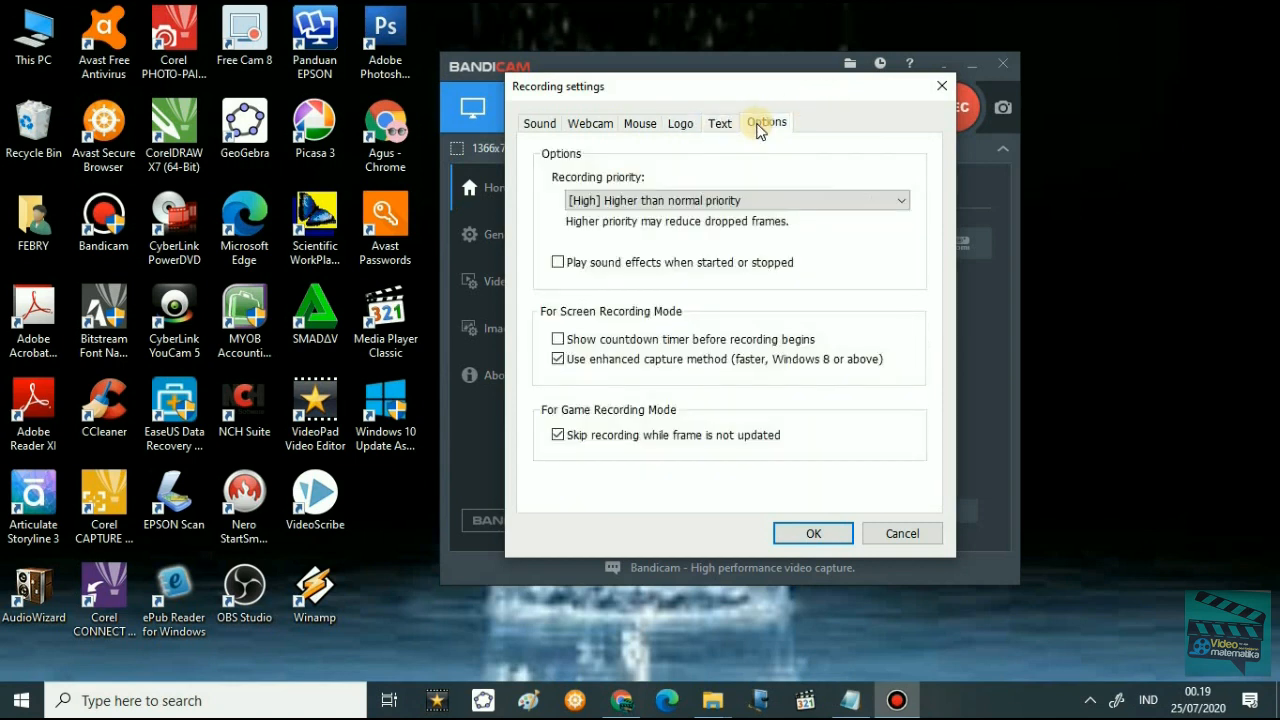
left_click(723, 128)
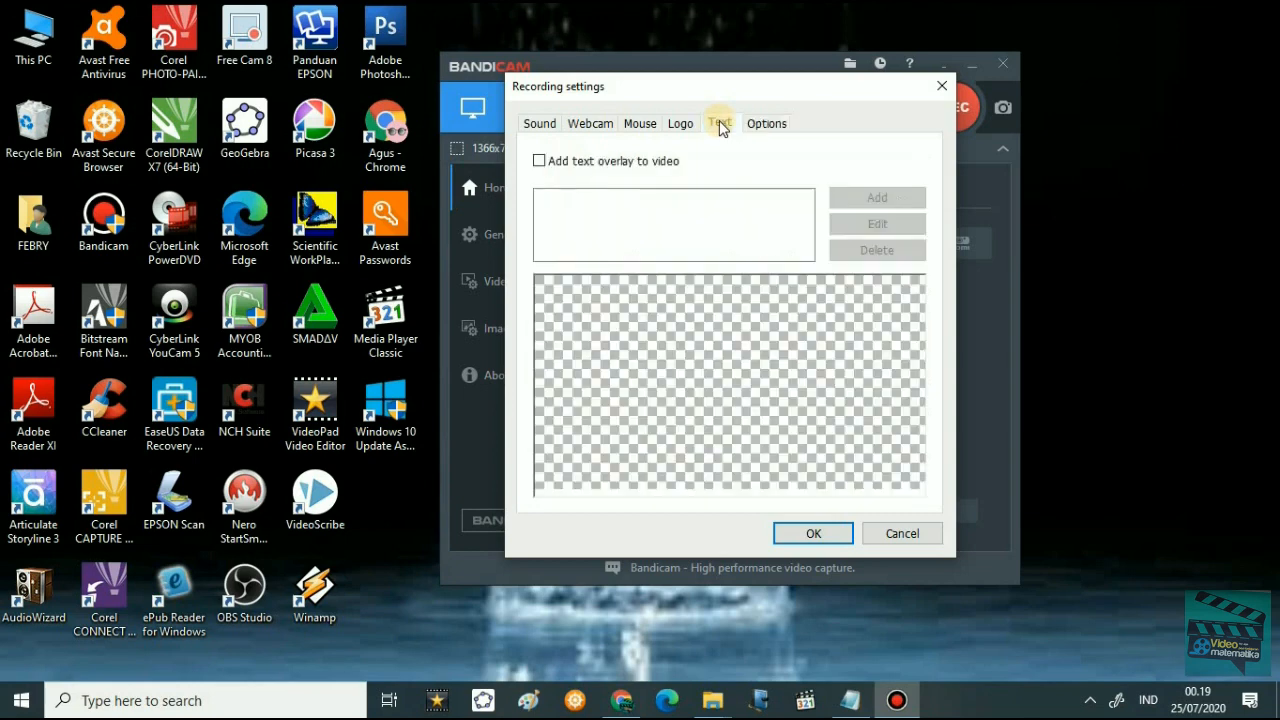
left_click(684, 130)
left_click(530, 128)
left_click(585, 130)
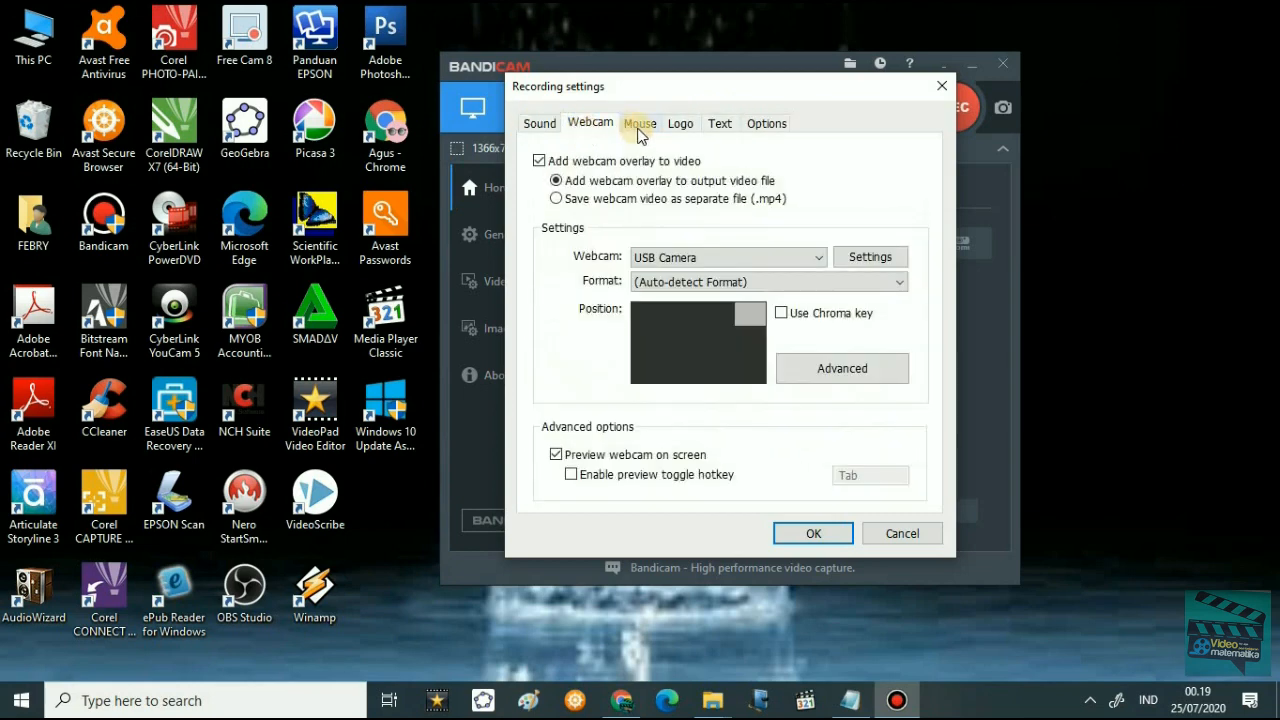
- Turn off the left and right mouse click sounds while recording and accept the recording settings
left_click(641, 125)
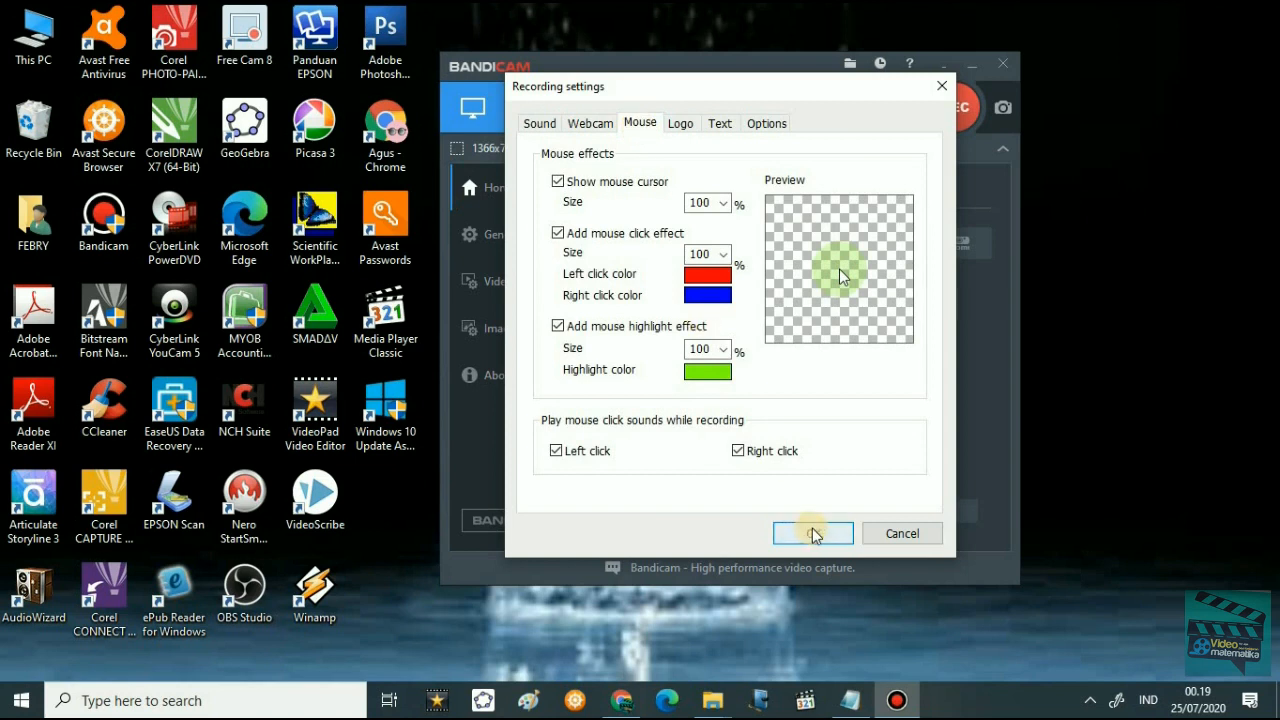
left_click(556, 450)
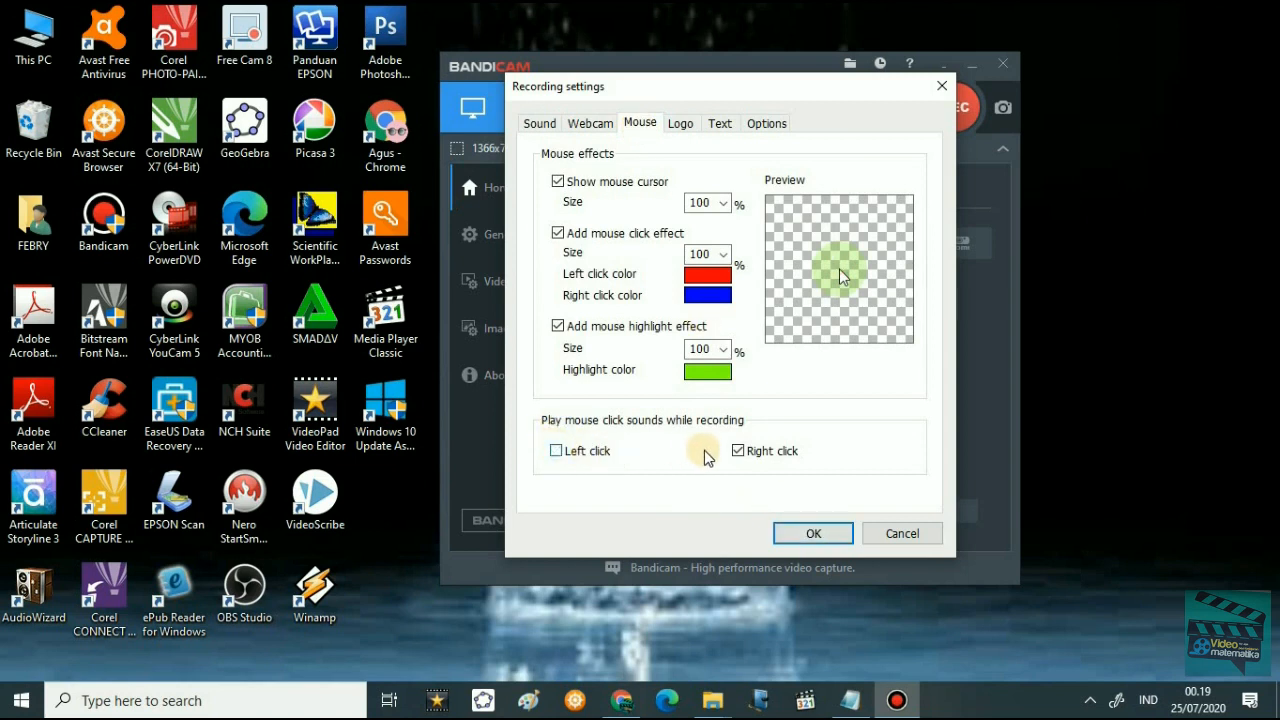
left_click(740, 453)
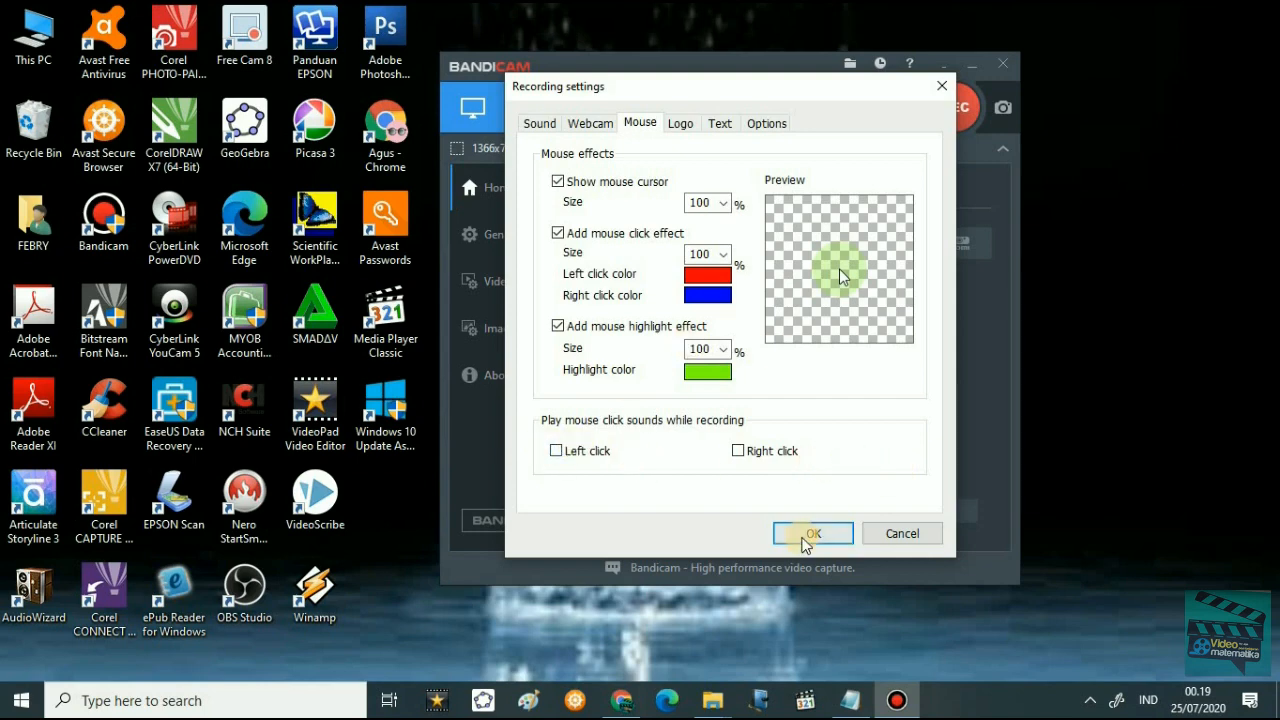
left_click(814, 534)
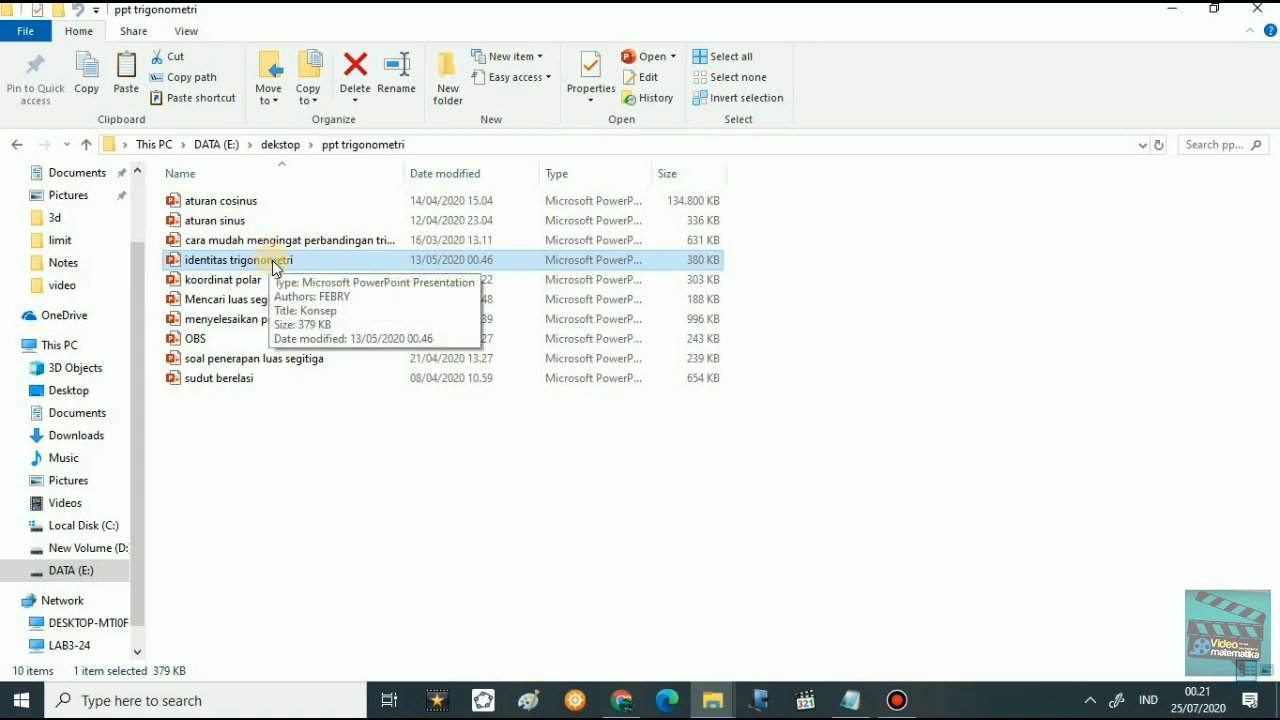
- Open the identitas trigonometri presentation in PowerPoint and start a fullscreen recording in Bandicam
key("Return")
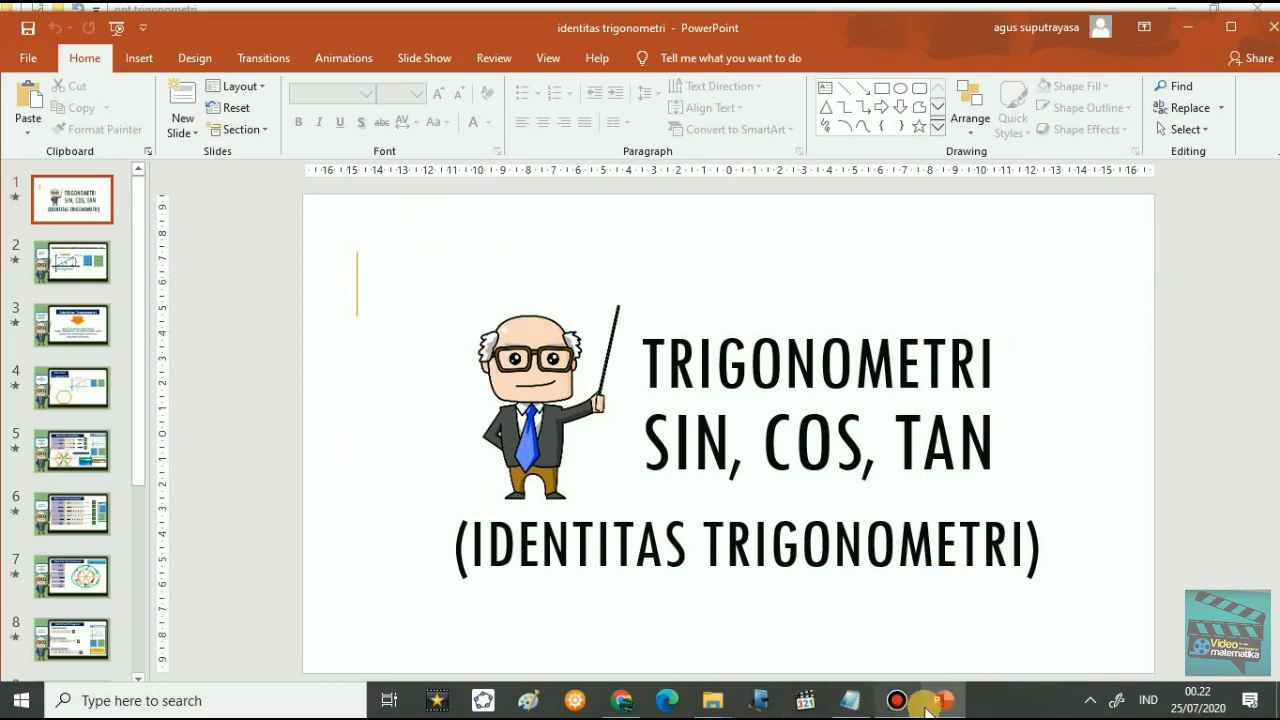
left_click(902, 701)
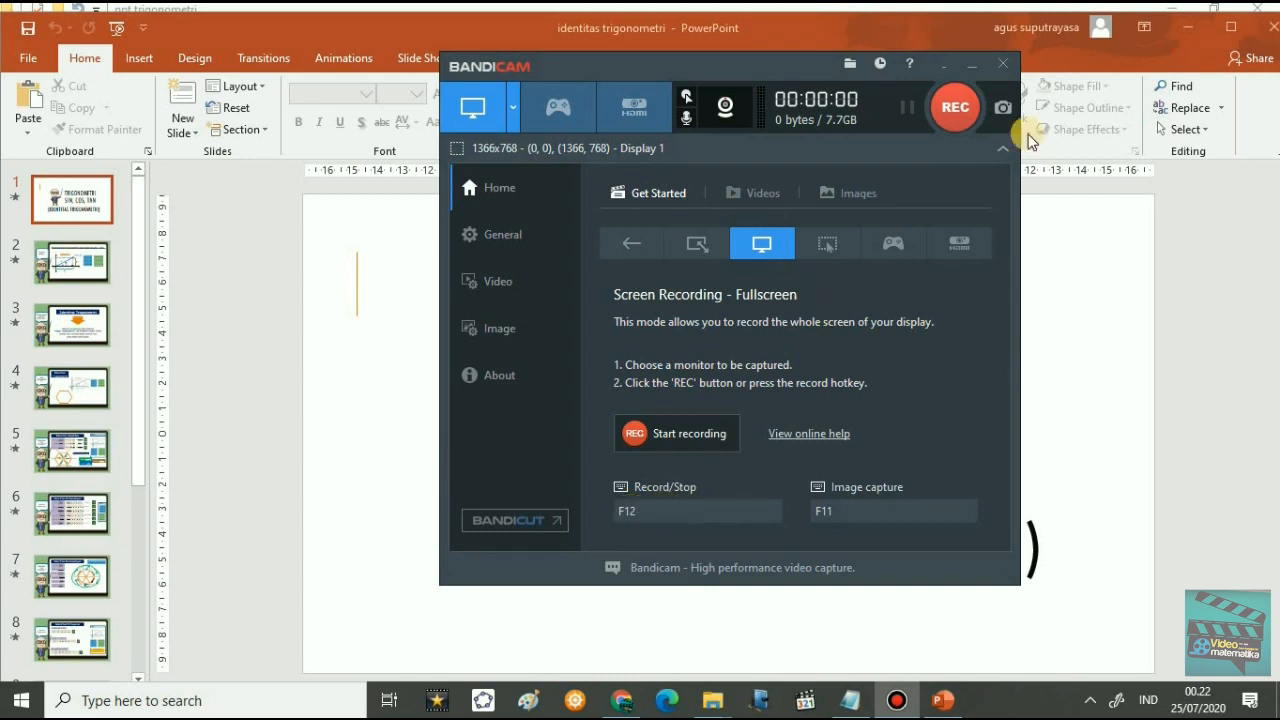
left_click(955, 120)
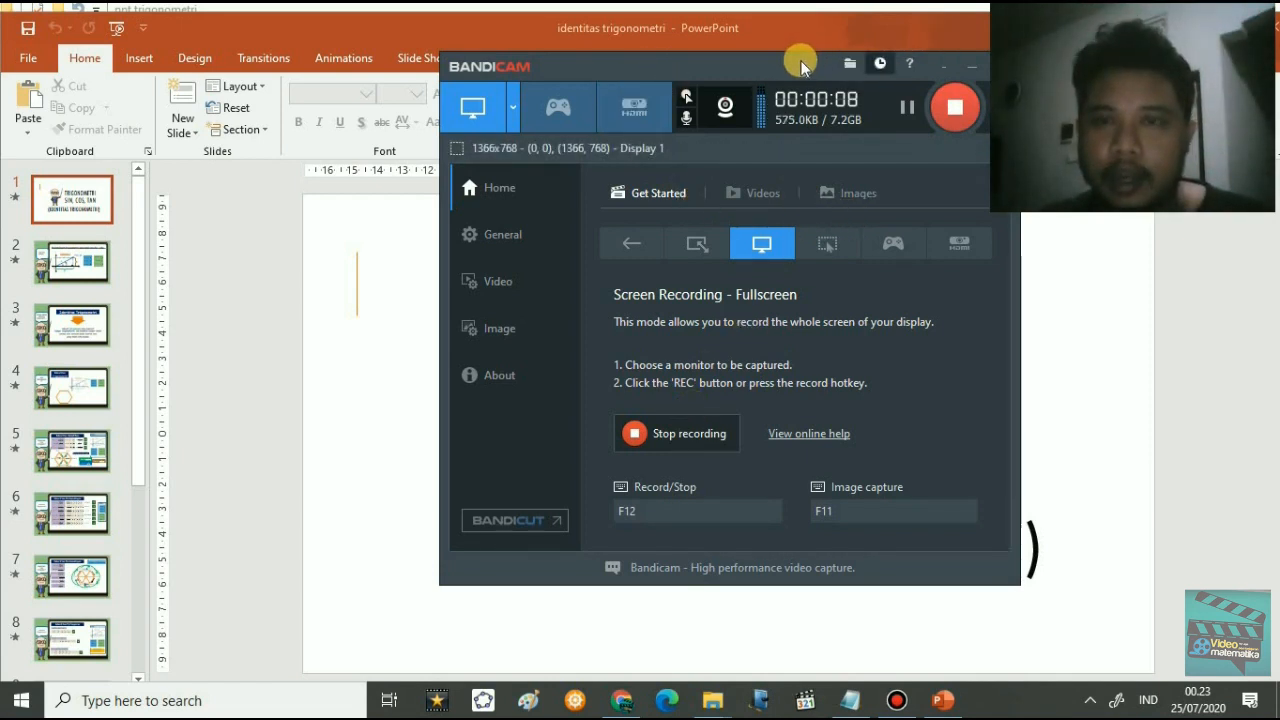
- Minimize the Bandicam window during the recording so that the presentation's title slide is unobstructed
left_click_drag(796, 62, 749, 59)
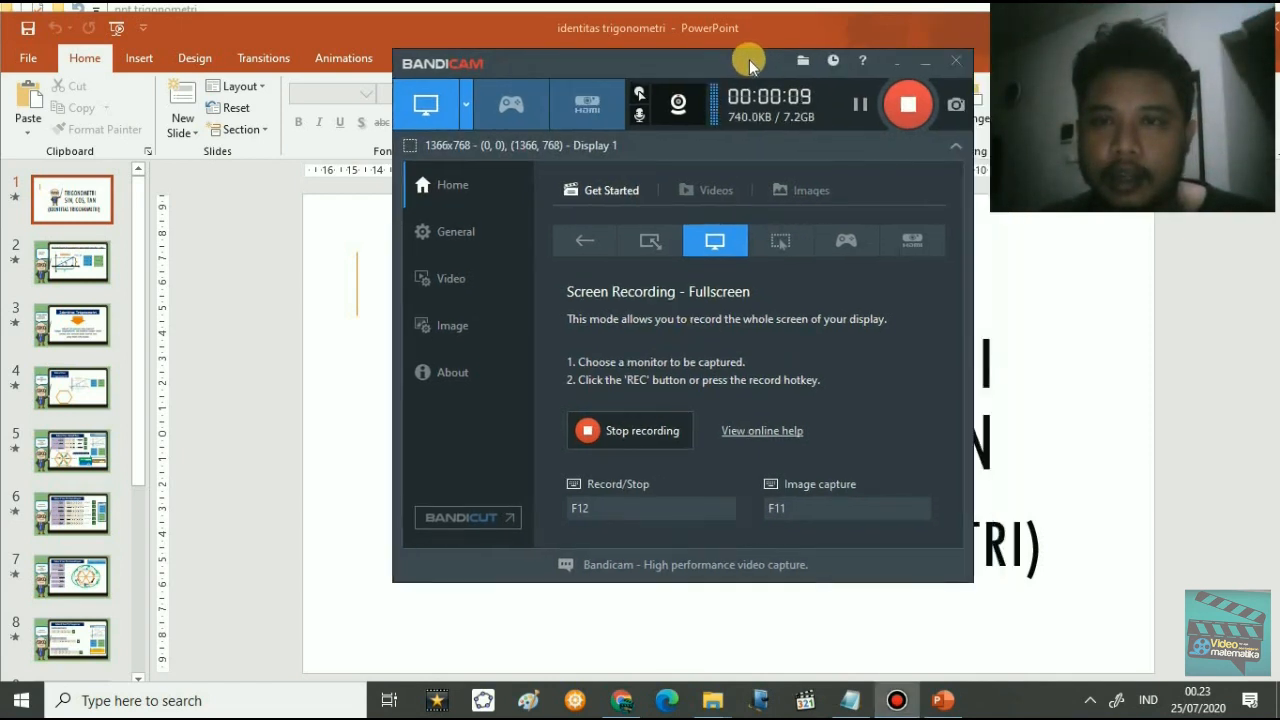
left_click(923, 62)
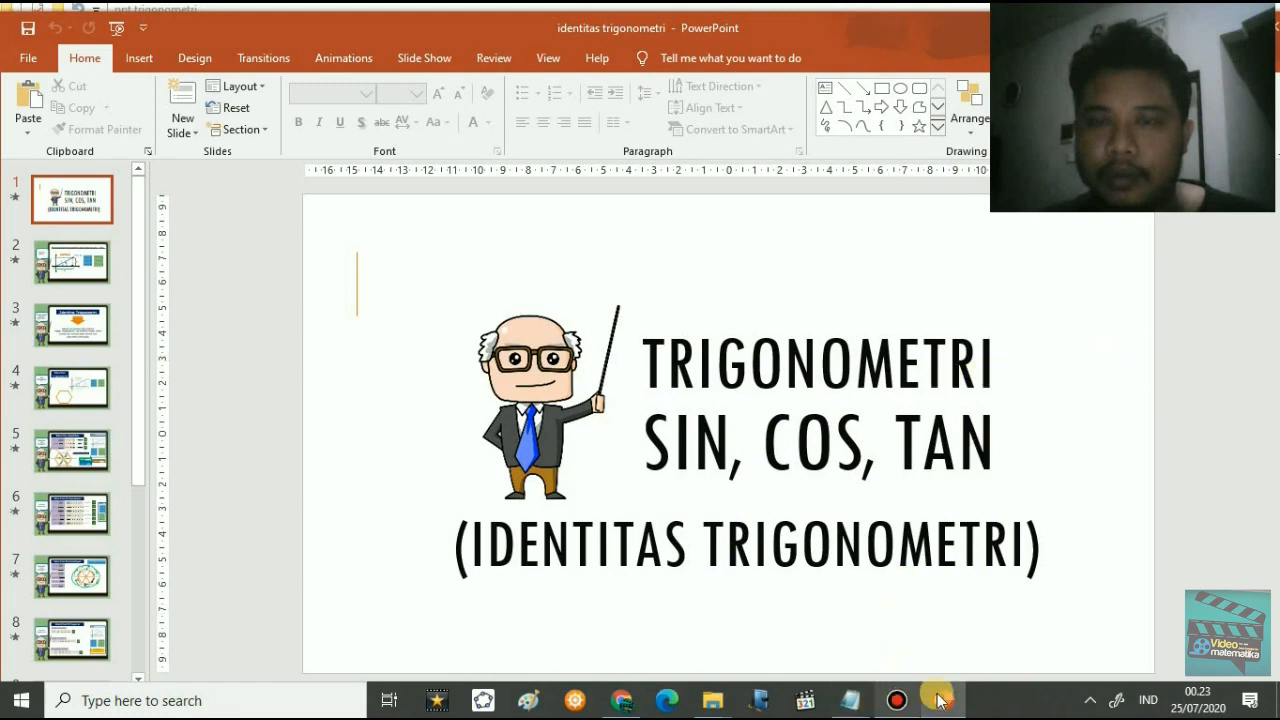
left_click(717, 382)
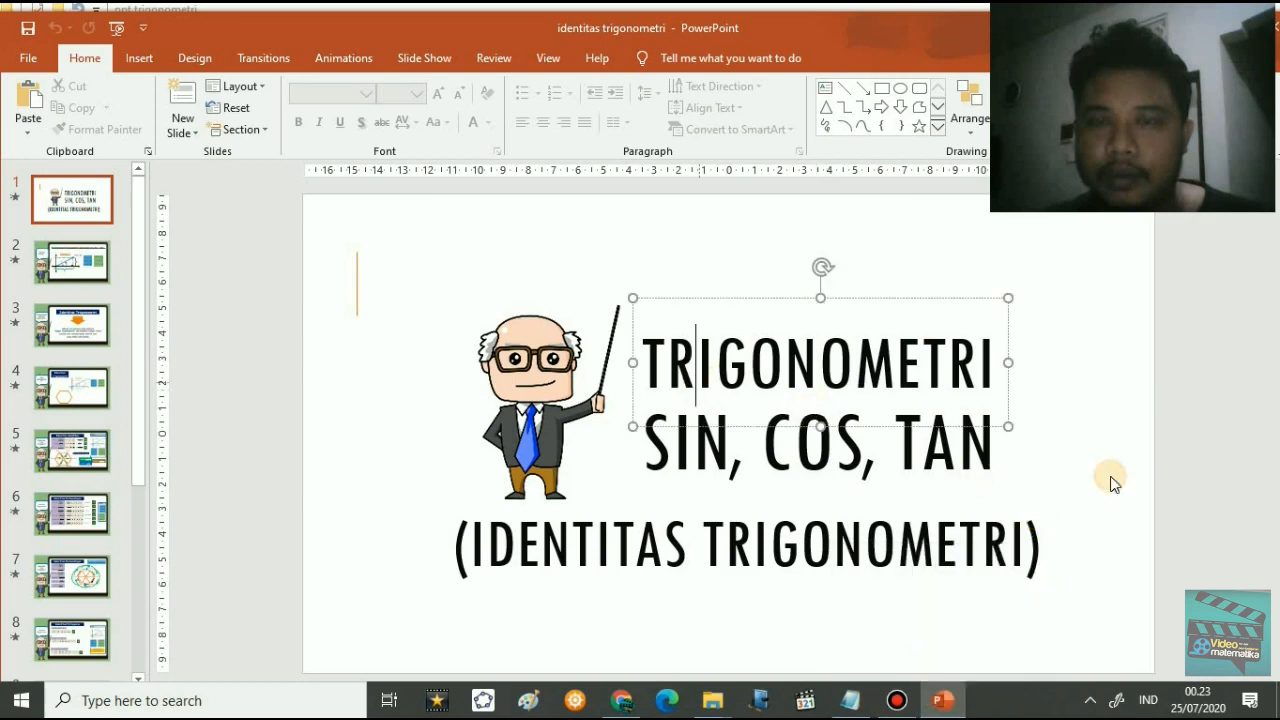
left_click(1088, 595)
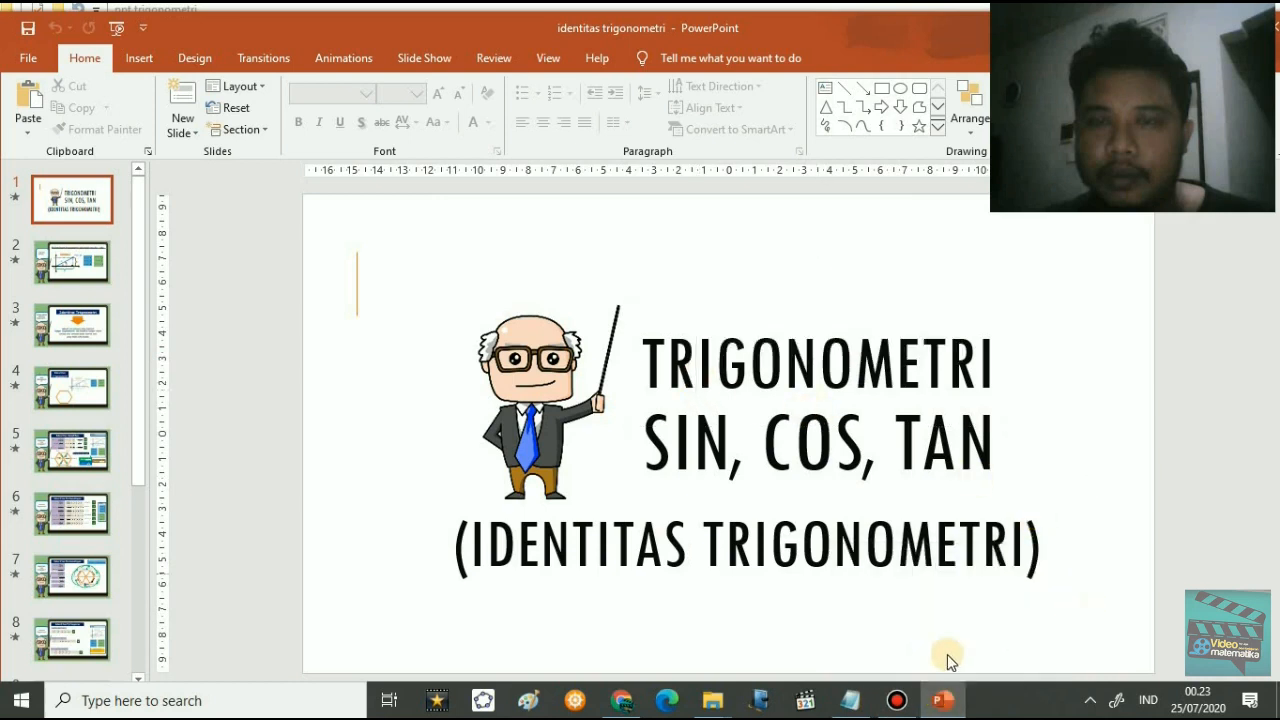
left_click(897, 700)
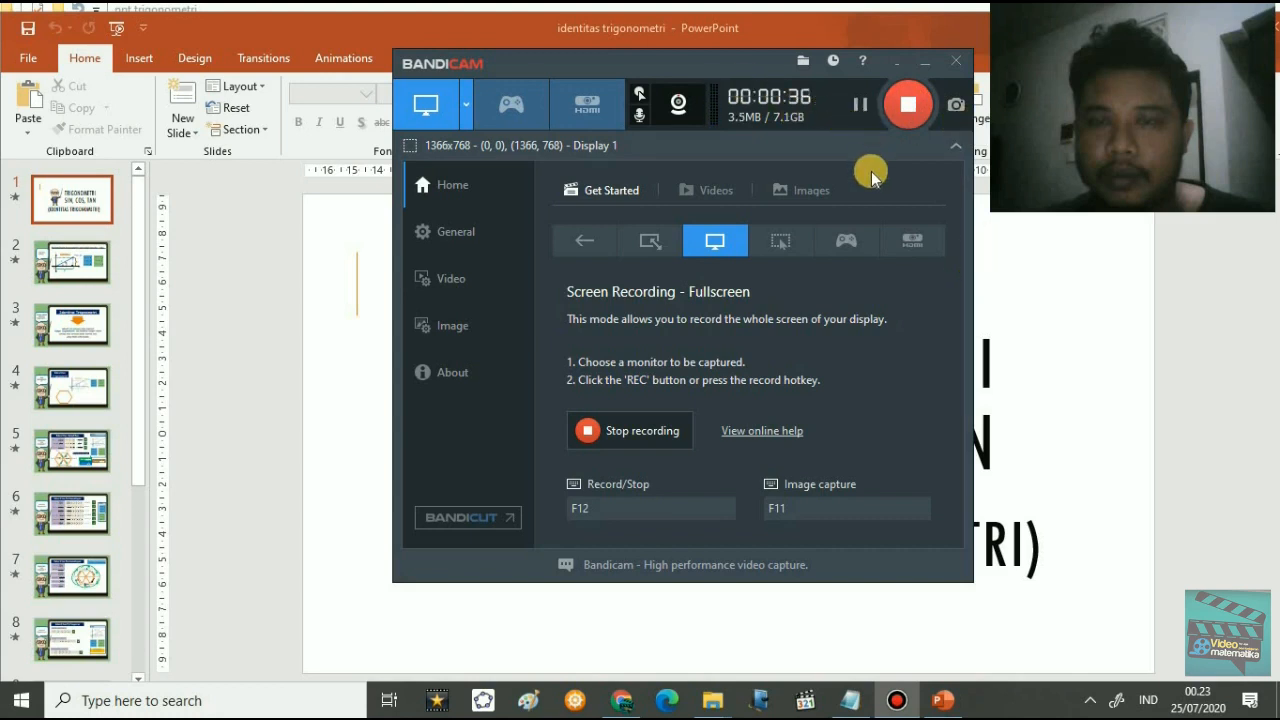
left_click(924, 62)
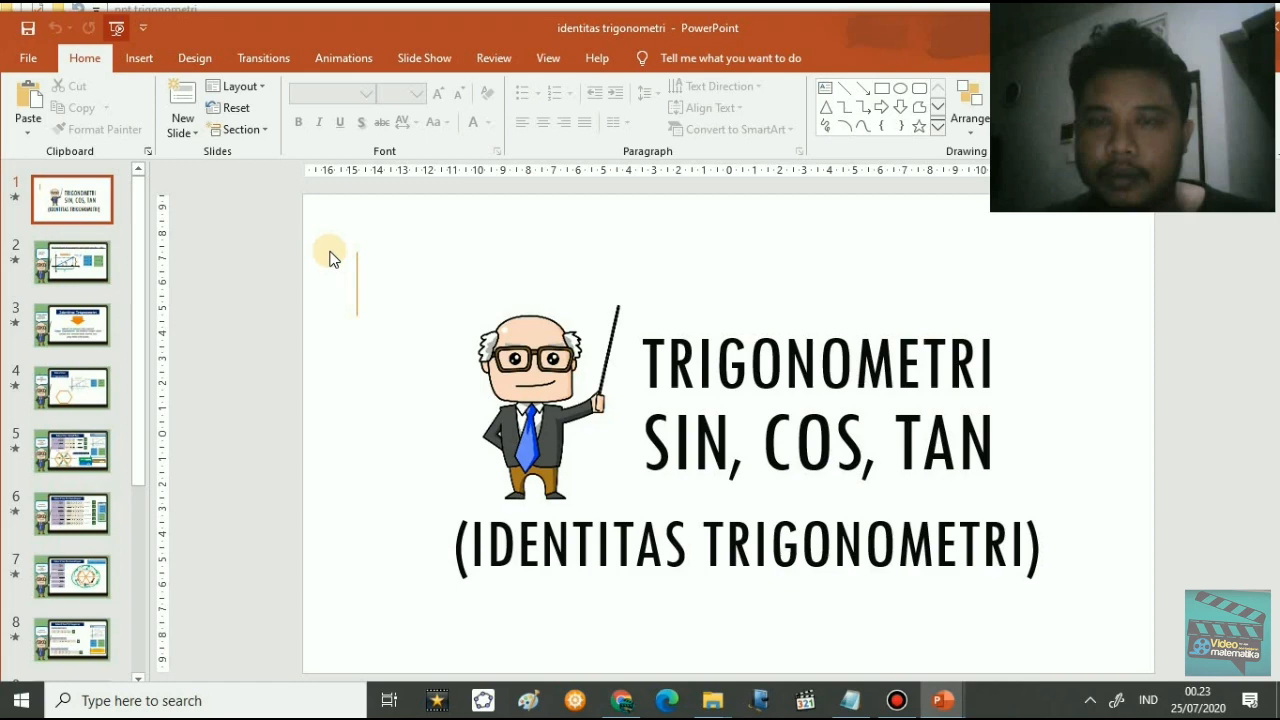
- Run the presentation's slide show from the beginning and advance to the slide on trigonometric ratios
key("F5")
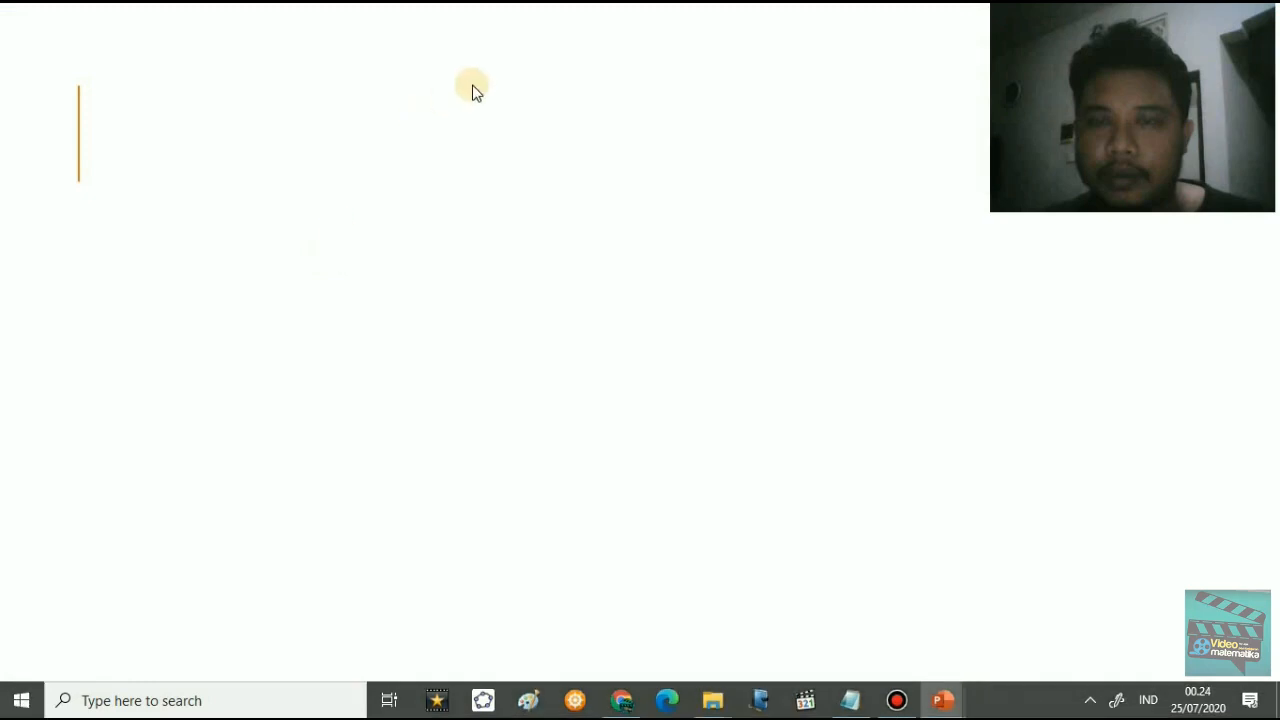
key("Escape")
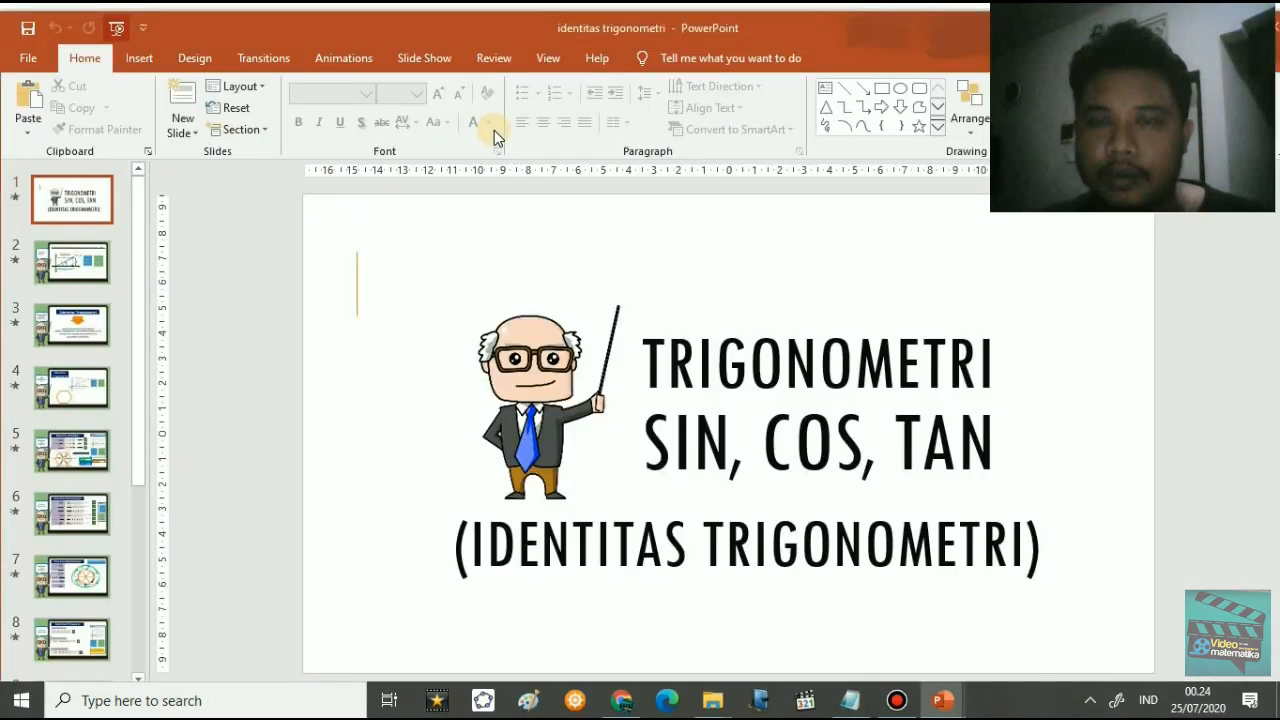
left_click(116, 28)
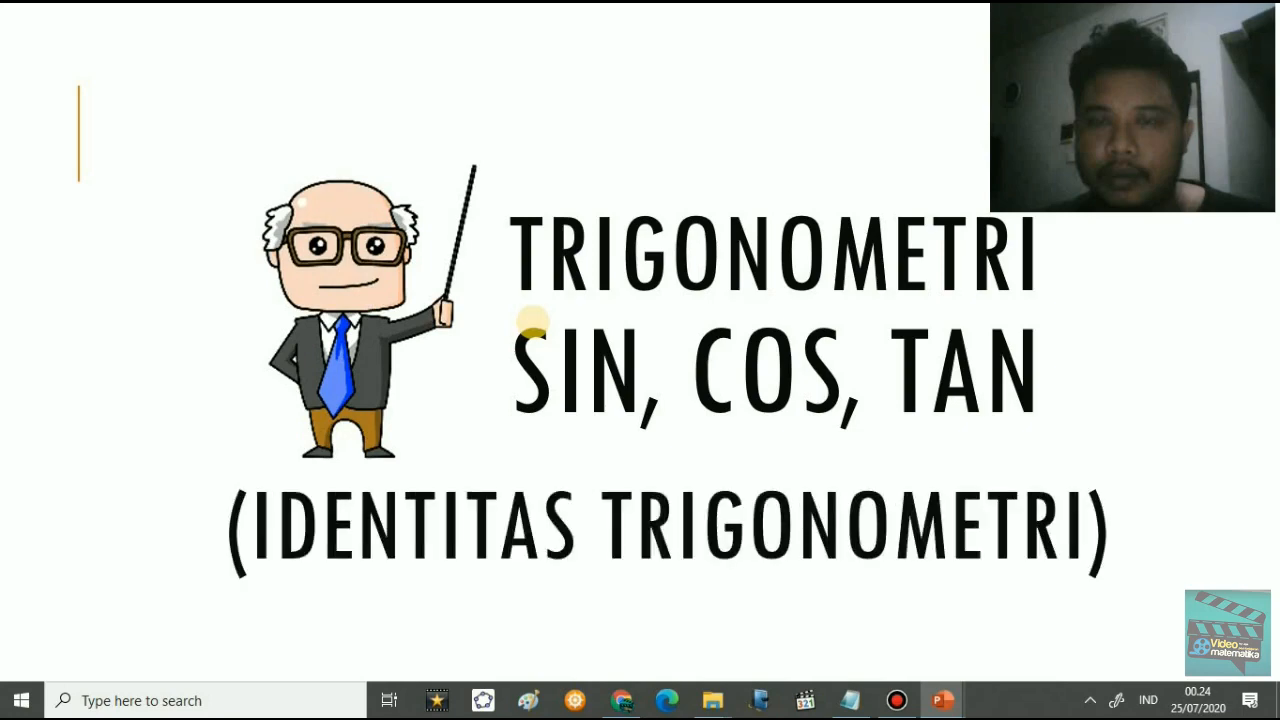
left_click(533, 322)
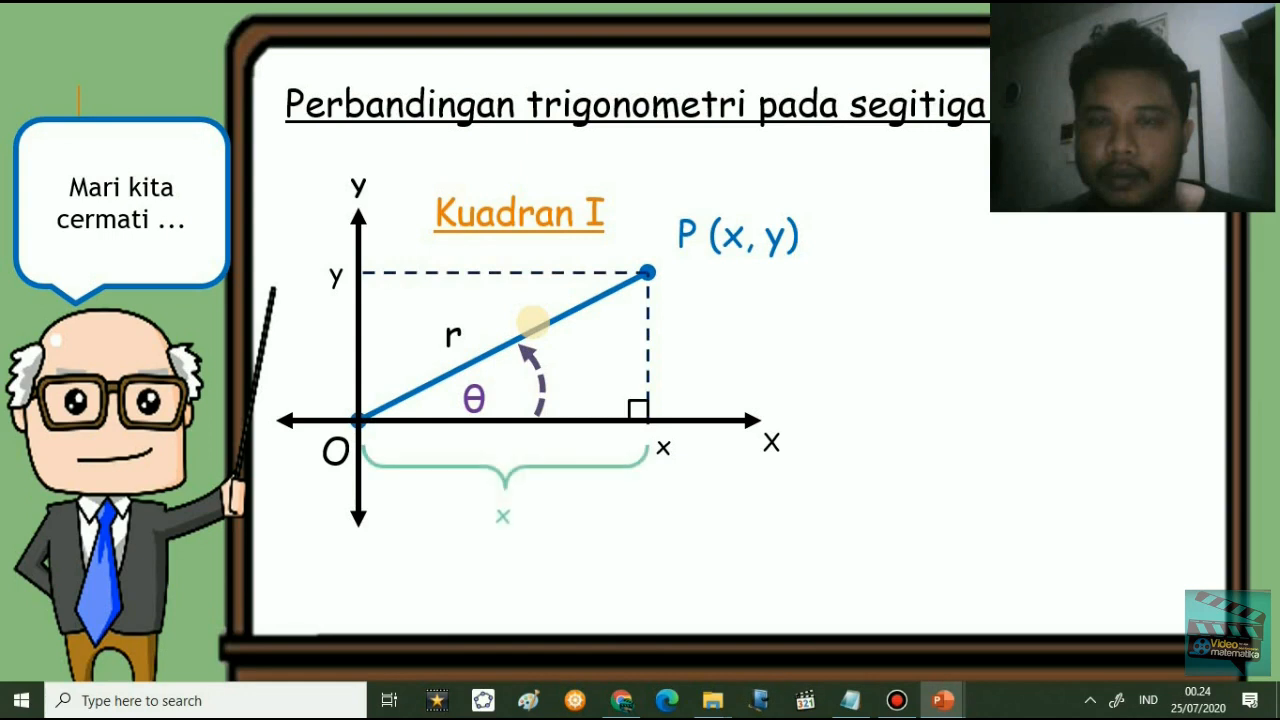
- Switch back to Bandicam and stop the screen recording
left_click(897, 700)
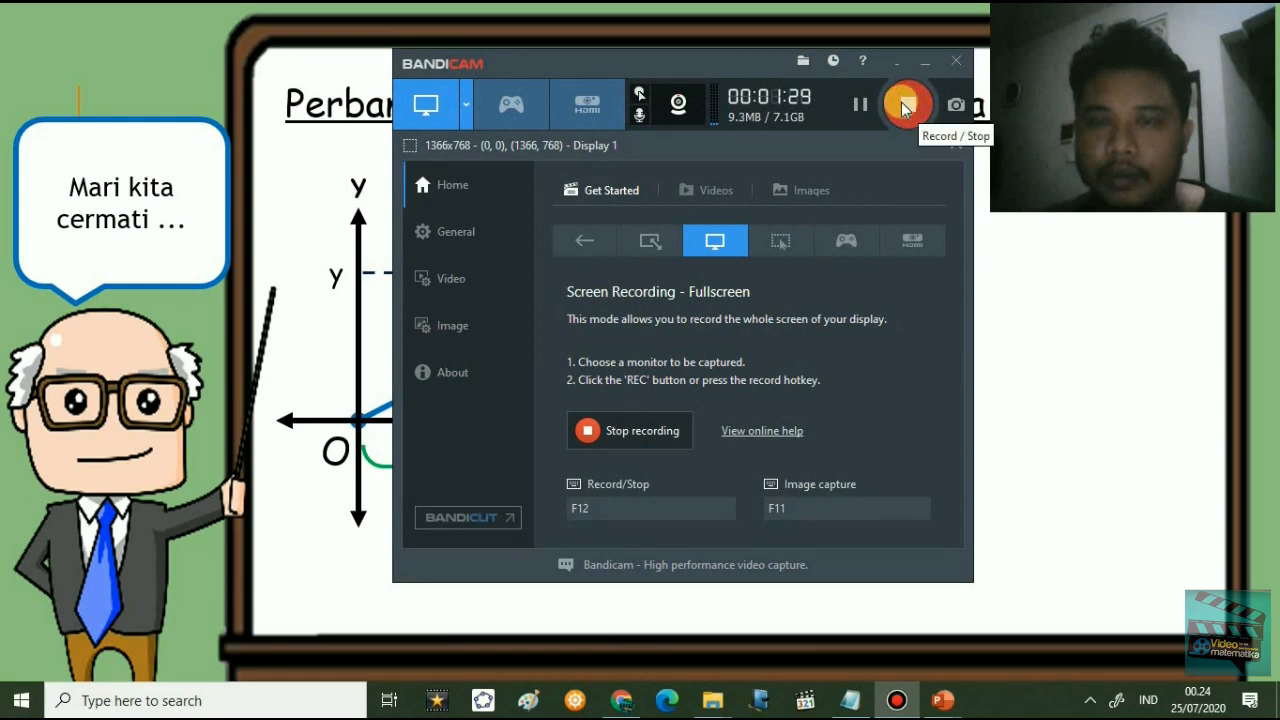
left_click(903, 106)
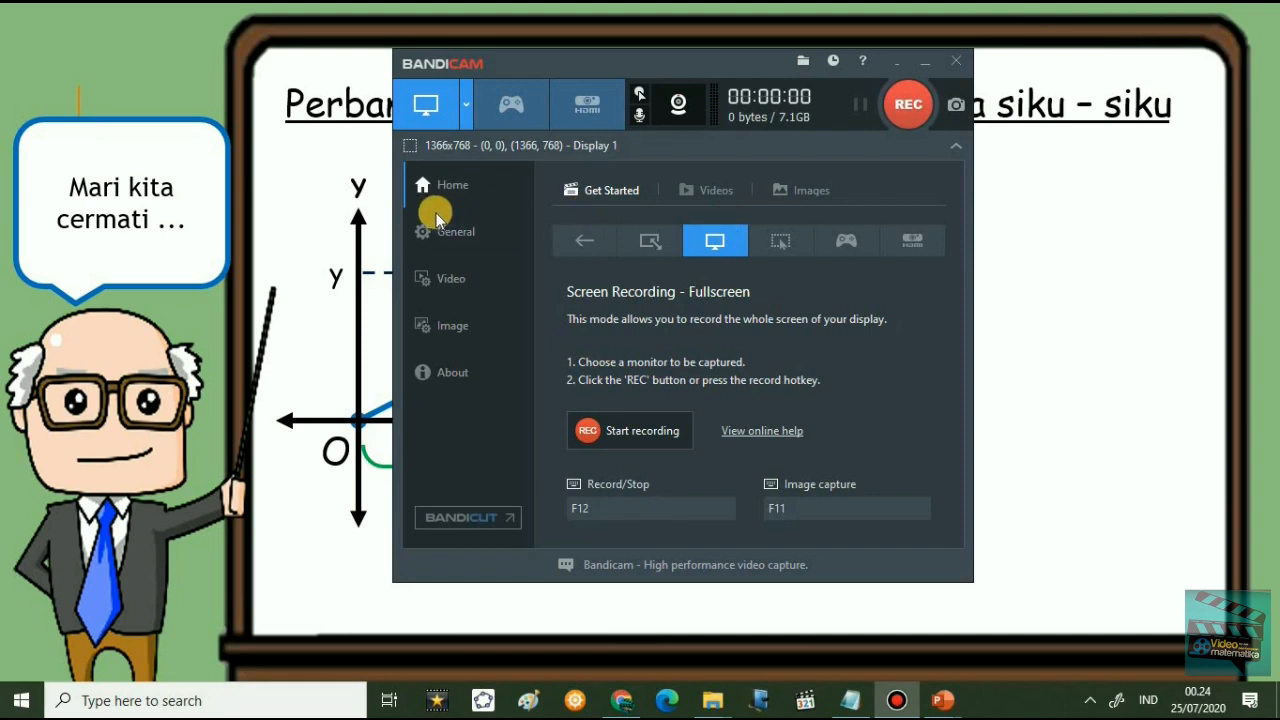
left_click(803, 63)
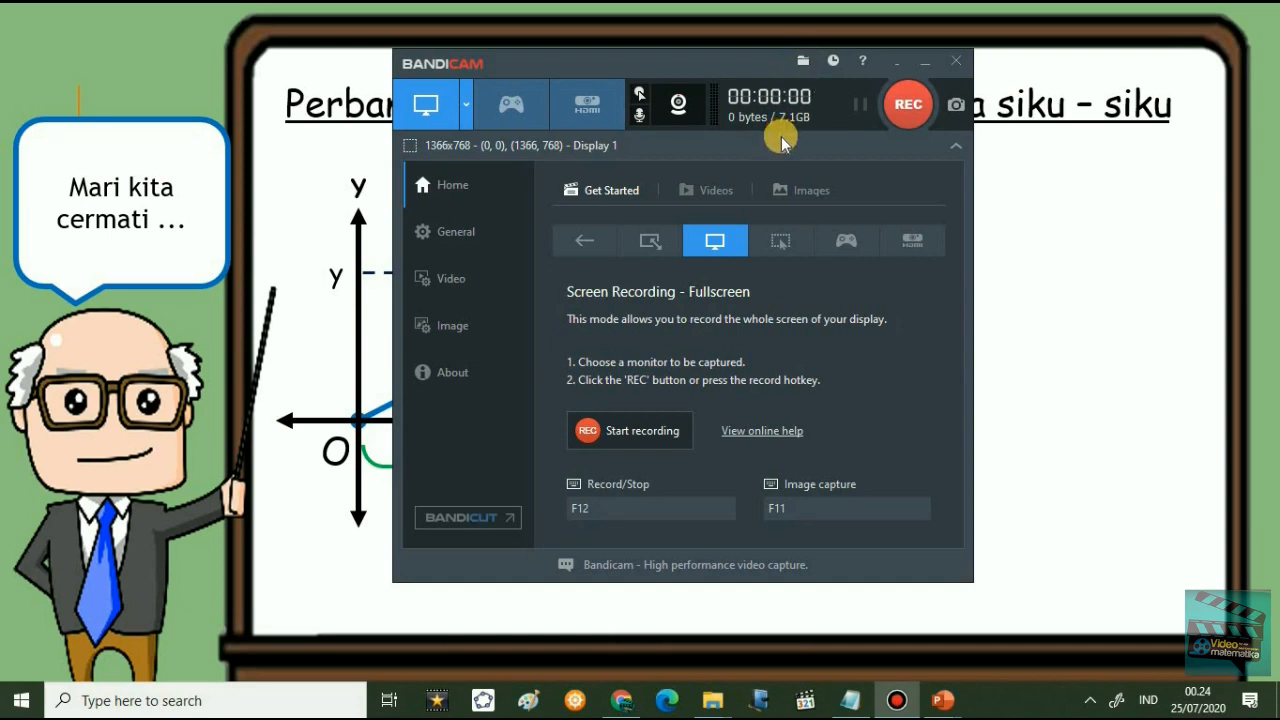
left_click(803, 60)
left_click(485, 295)
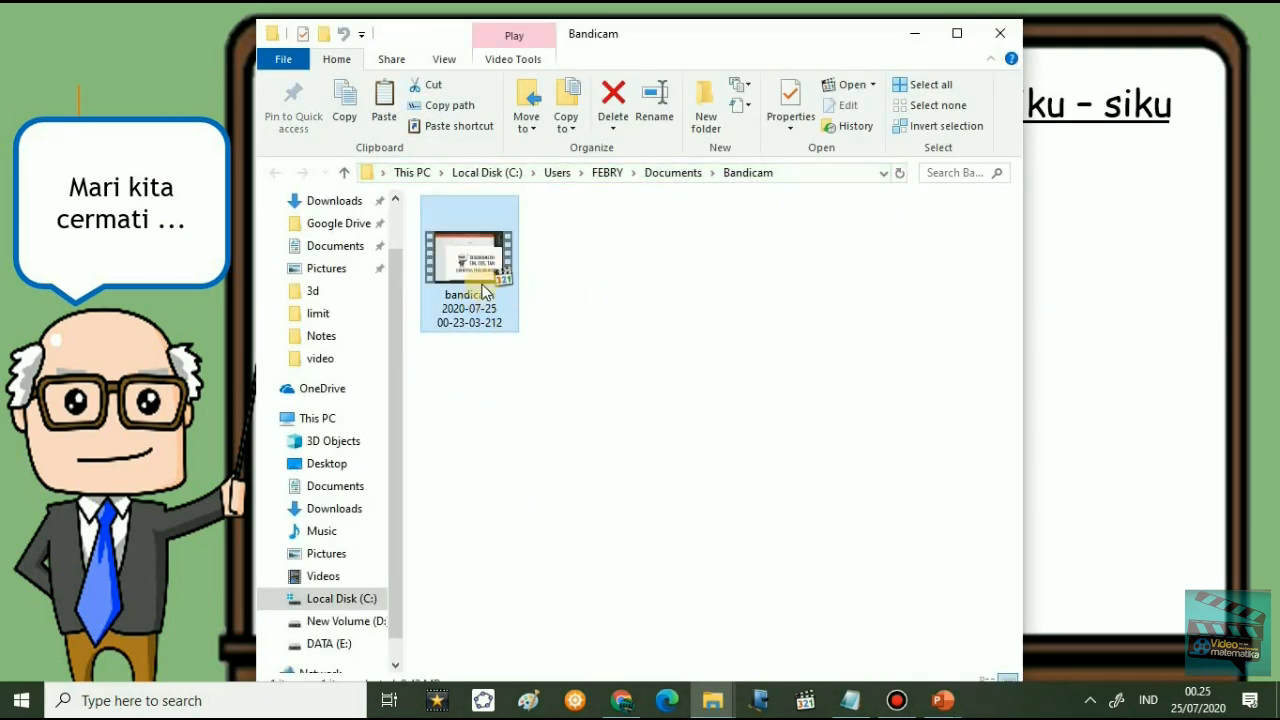
double_click(480, 290)
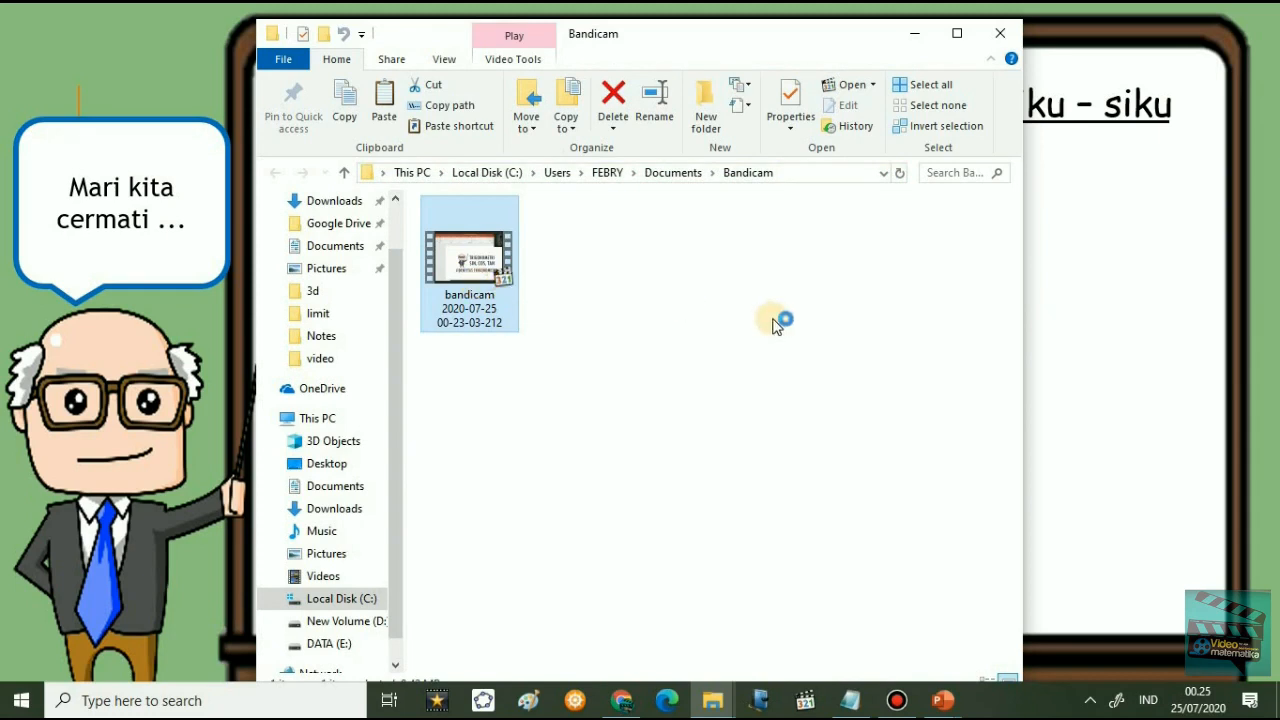